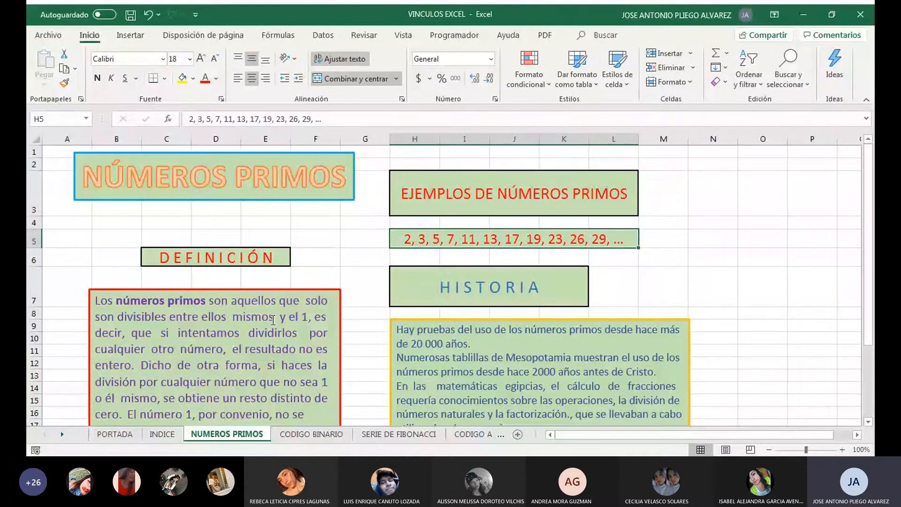
# Examine the NUMEROS PRIMOS sheet's title, definition, examples, history, index arrow and information link as the model layout.
pyautogui.click(258, 313)
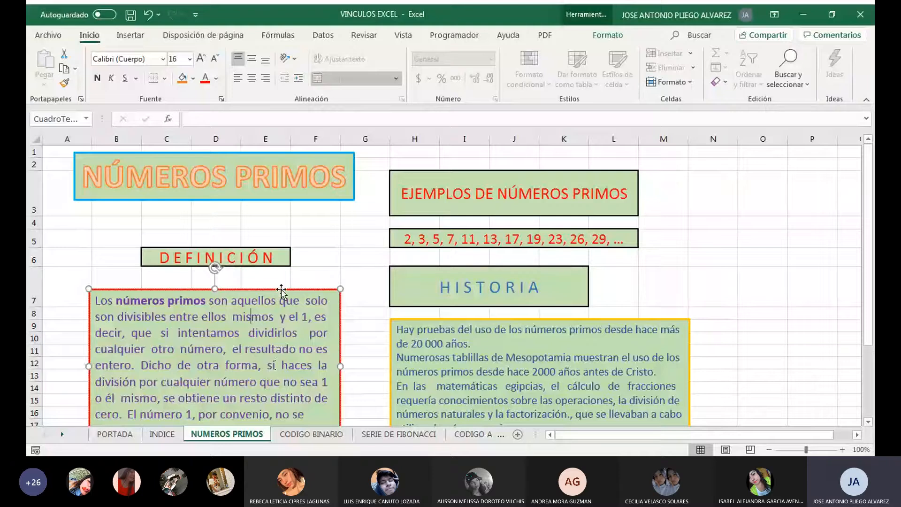
pyautogui.click(324, 239)
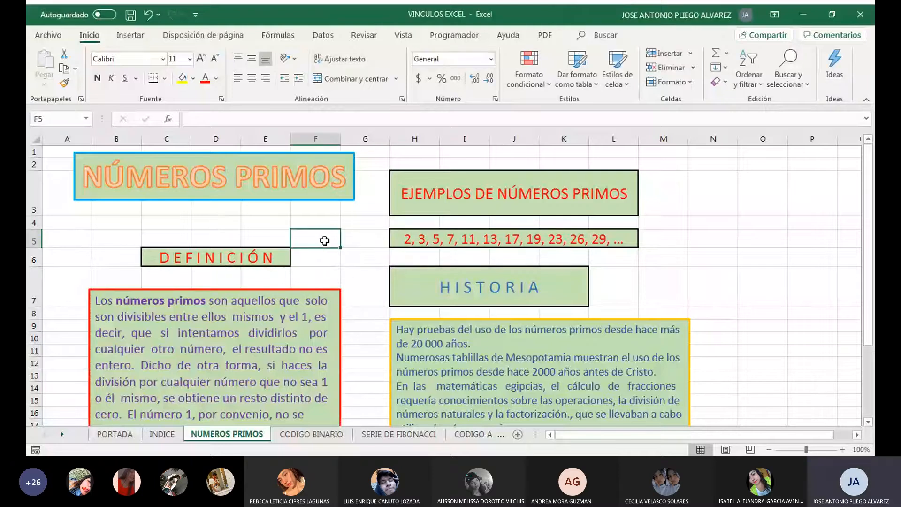
pyautogui.scroll(-1, 321, 283)
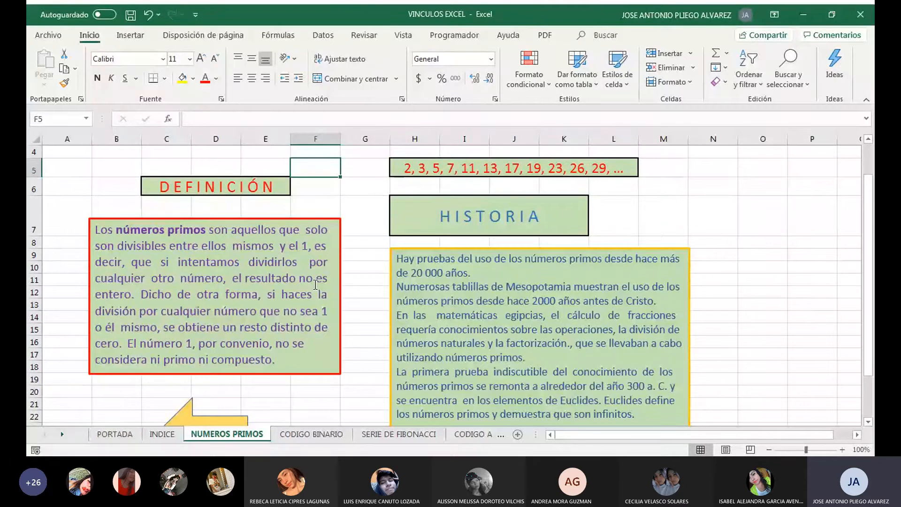
pyautogui.scroll(-6, 316, 284)
pyautogui.scroll(4, 316, 287)
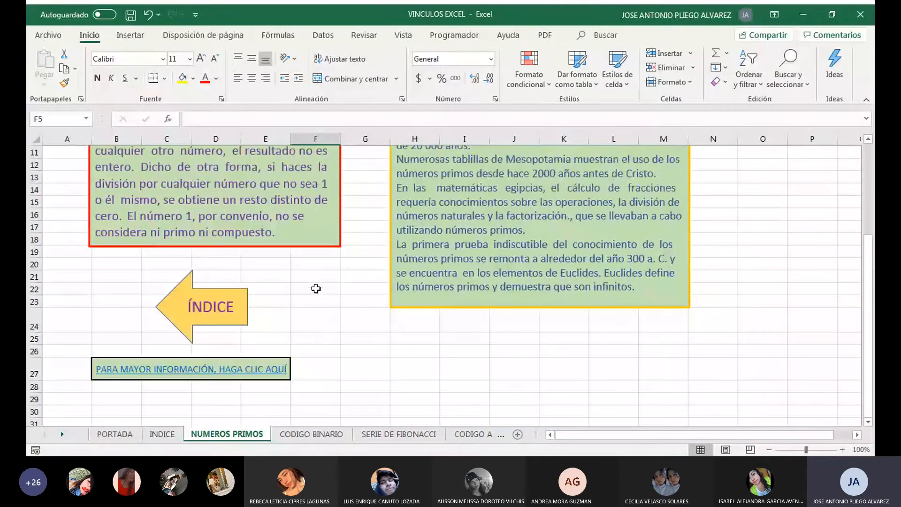
pyautogui.scroll(2, 316, 288)
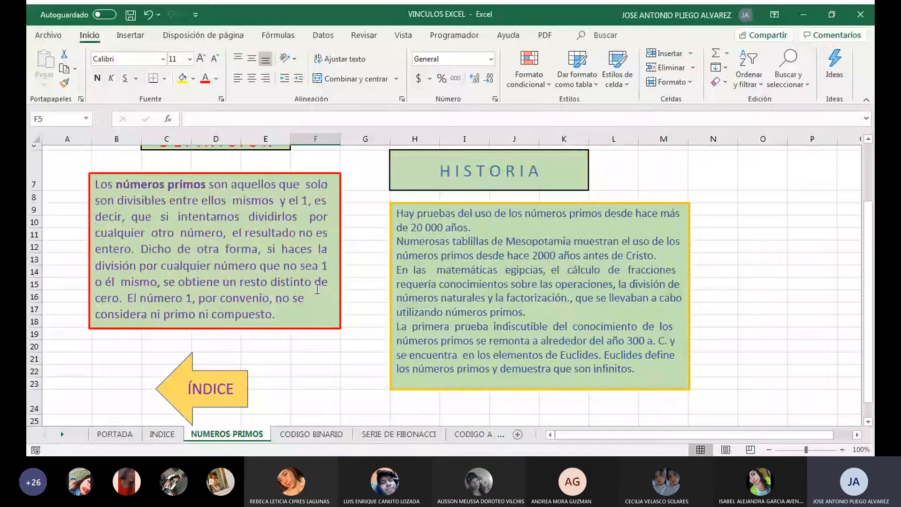
pyautogui.scroll(1, 318, 289)
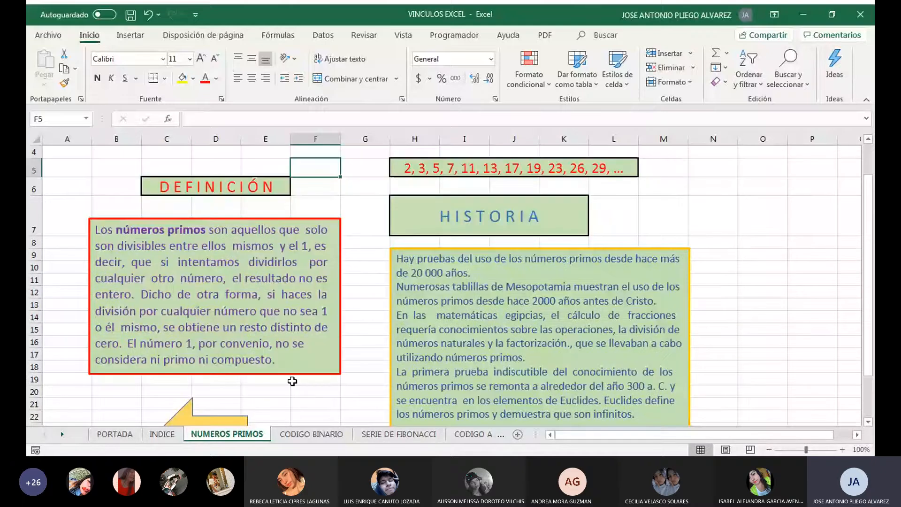
pyautogui.scroll(-2, 277, 297)
pyautogui.scroll(2, 278, 297)
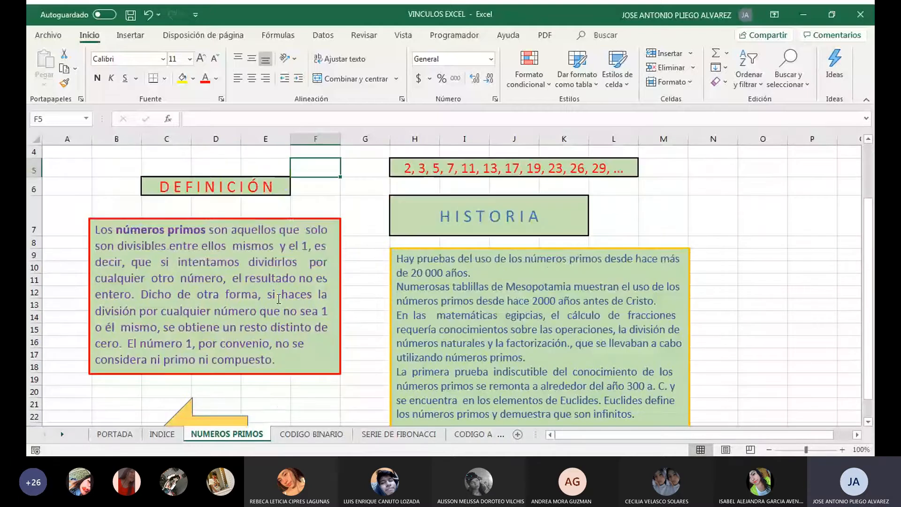
pyautogui.scroll(1, 278, 298)
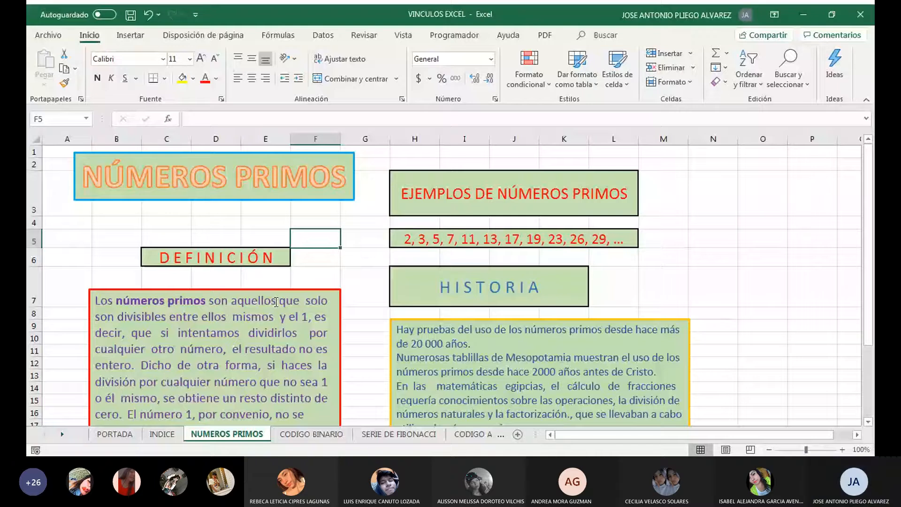
# On the CODIGO BINARIO sheet, insert a WordArt title reading "CÓDIGO BINARIO" in the black style with a blue shadow.
pyautogui.click(312, 434)
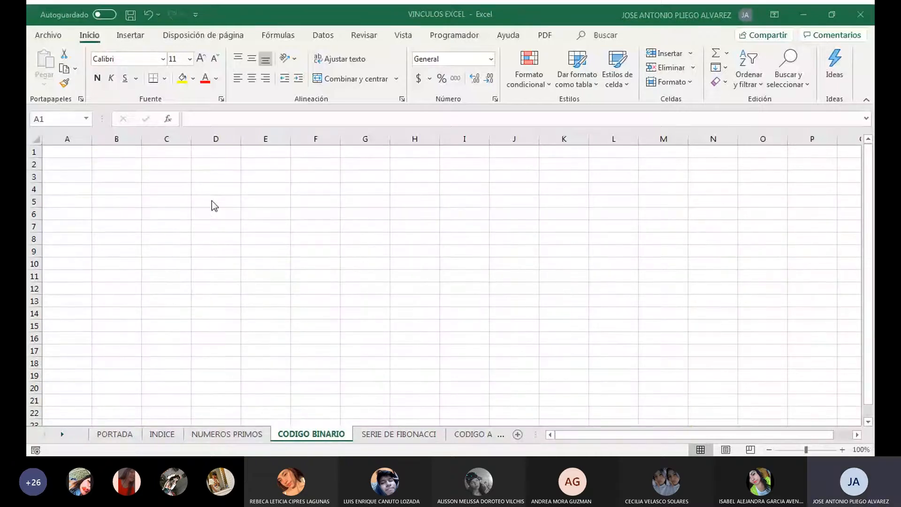
pyautogui.click(101, 164)
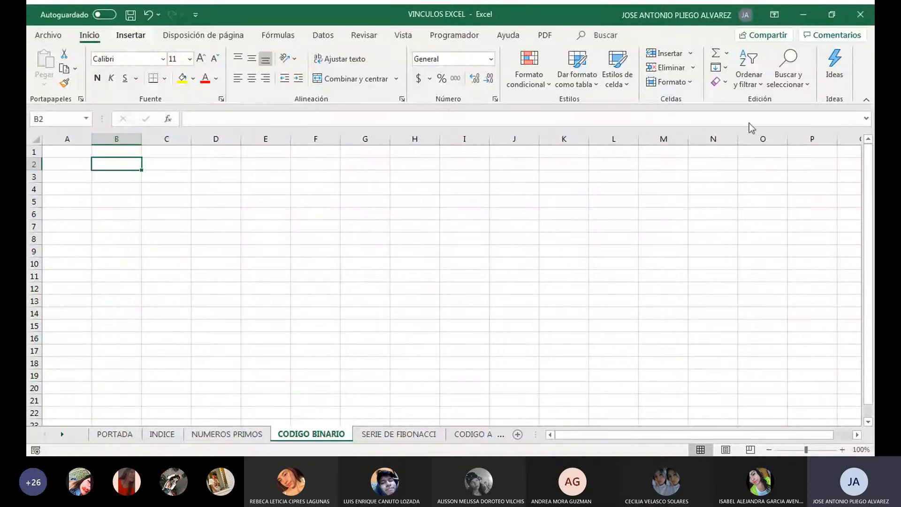
pyautogui.scroll(-1, 747, 96)
pyautogui.click(744, 89)
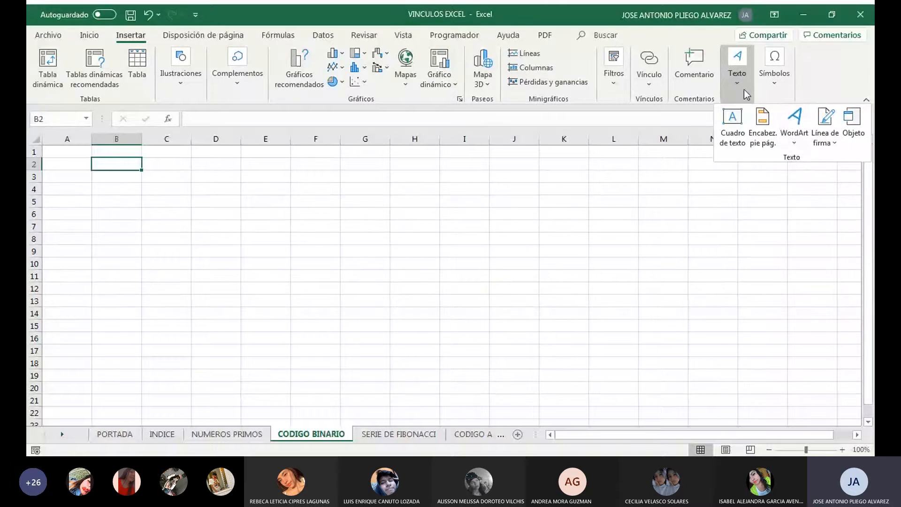
pyautogui.click(794, 138)
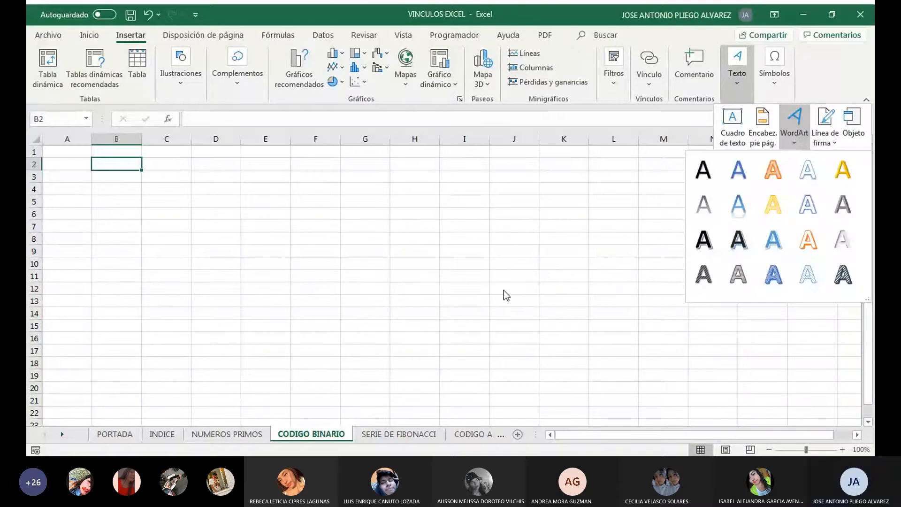
pyautogui.click(740, 245)
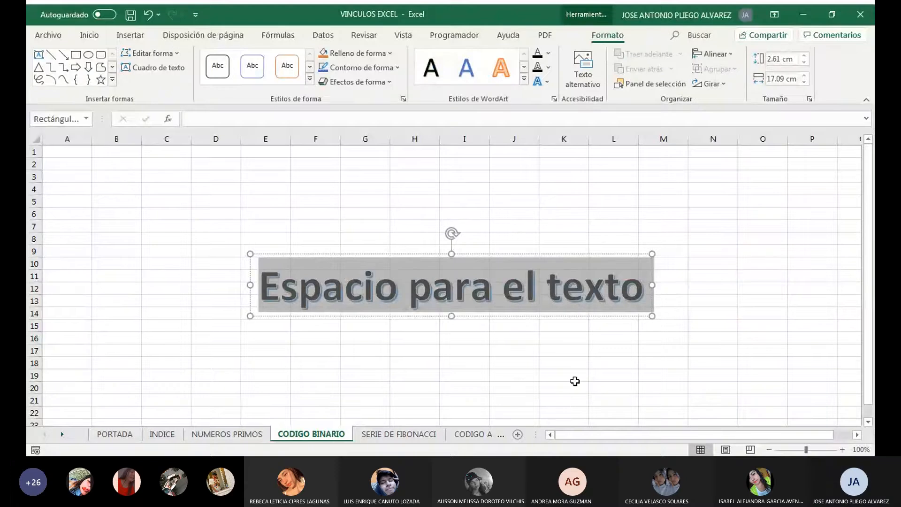
pyautogui.write('CÓDIGO')
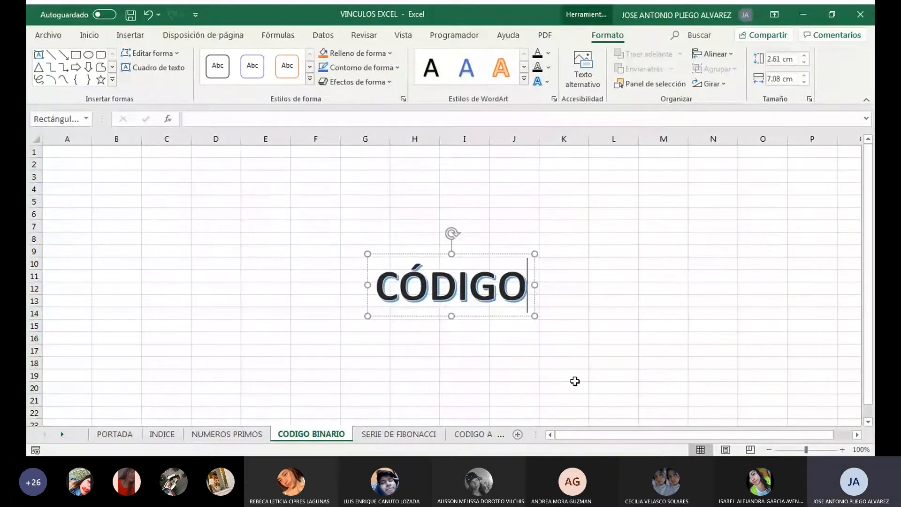
pyautogui.write(' BINA')
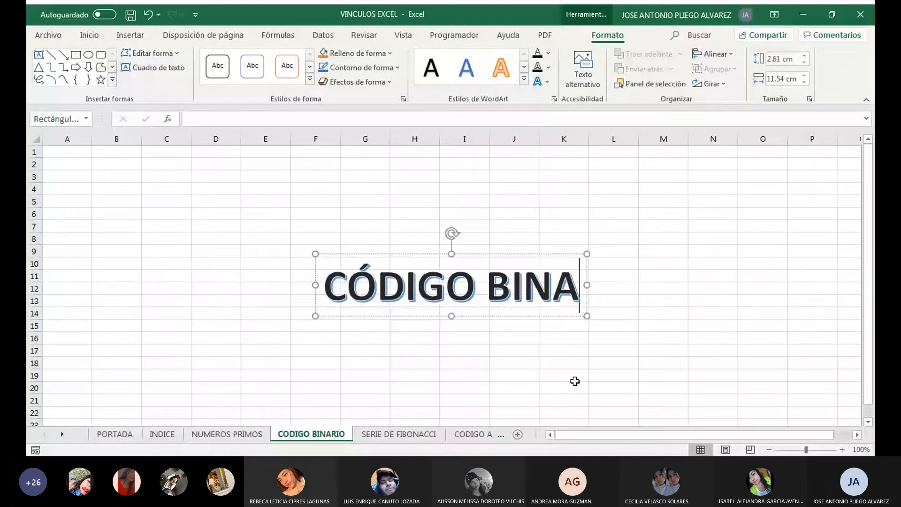
pyautogui.write('RIO')
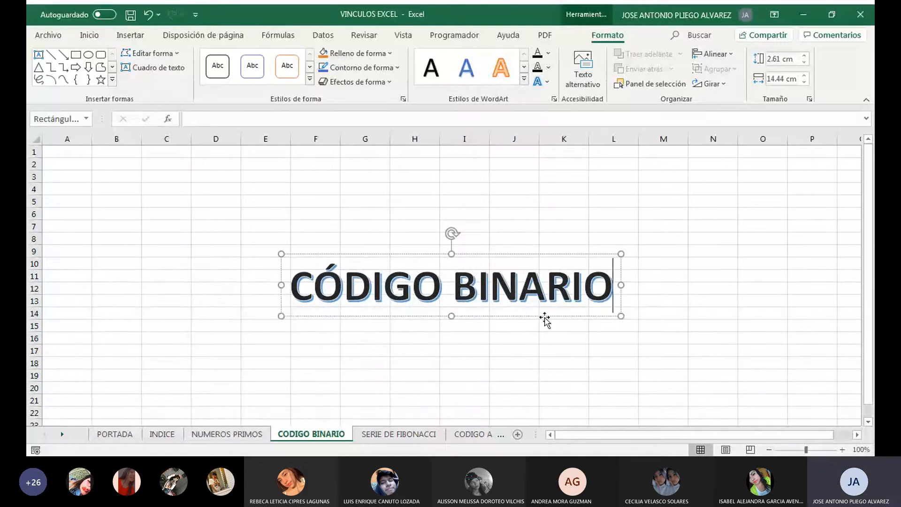
# Move the "CÓDIGO BINARIO" WordArt to the upper rows over columns A to G and reduce its font size to 40.
pyautogui.moveTo(513, 256); pyautogui.dragTo(286, 154)
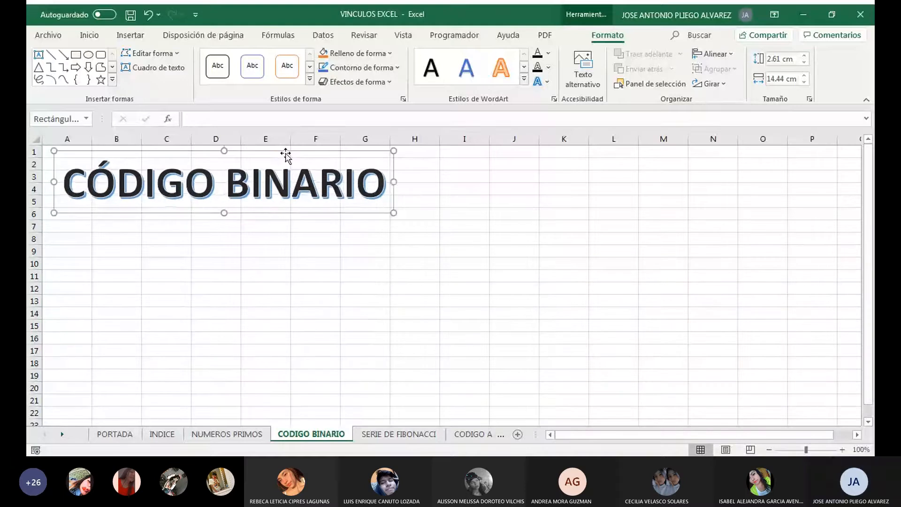
pyautogui.click(92, 33)
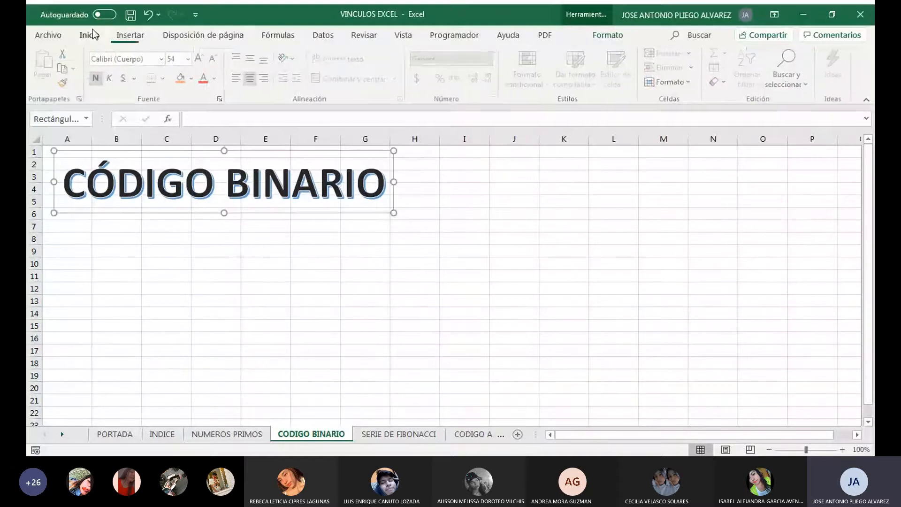
pyautogui.click(214, 59)
pyautogui.click(214, 59)
pyautogui.click(214, 60)
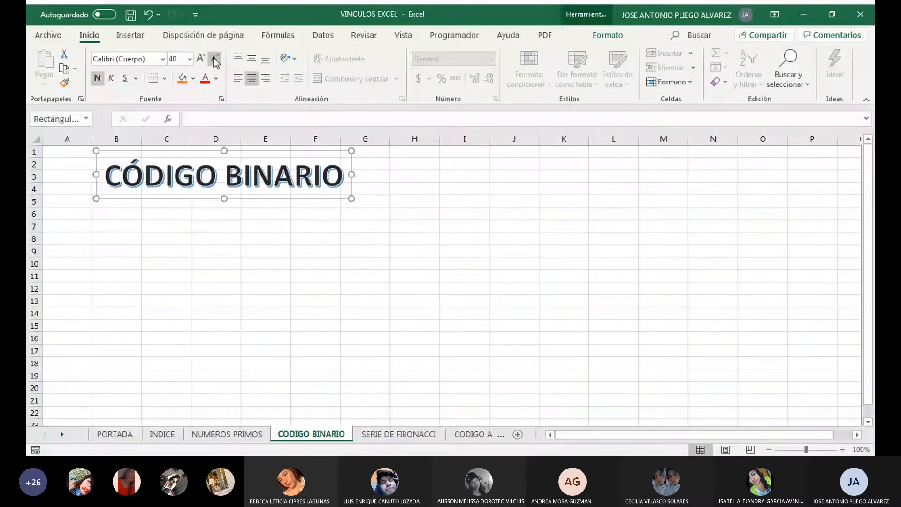
pyautogui.click(107, 224)
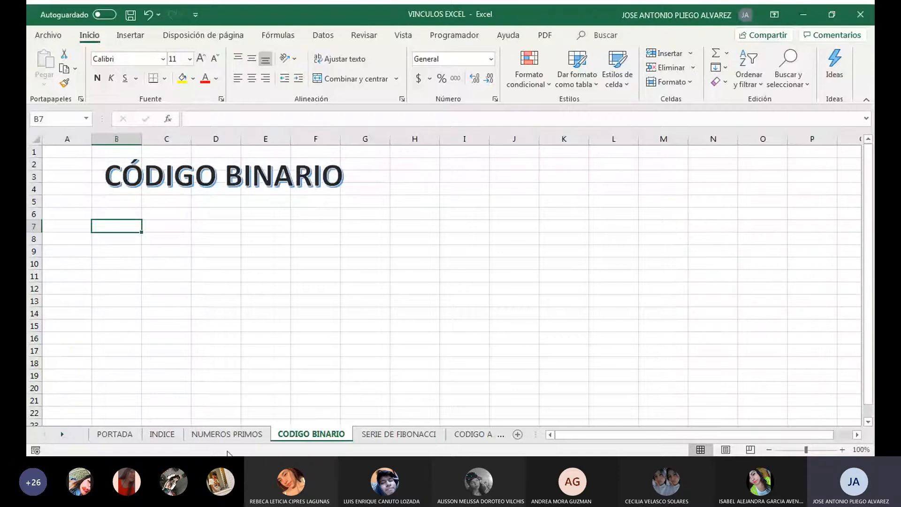
# Review the NUMEROS PRIMOS sheet's definition and history sections against the CODIGO BINARIO sheet to see which content it needs.
pyautogui.click(229, 436)
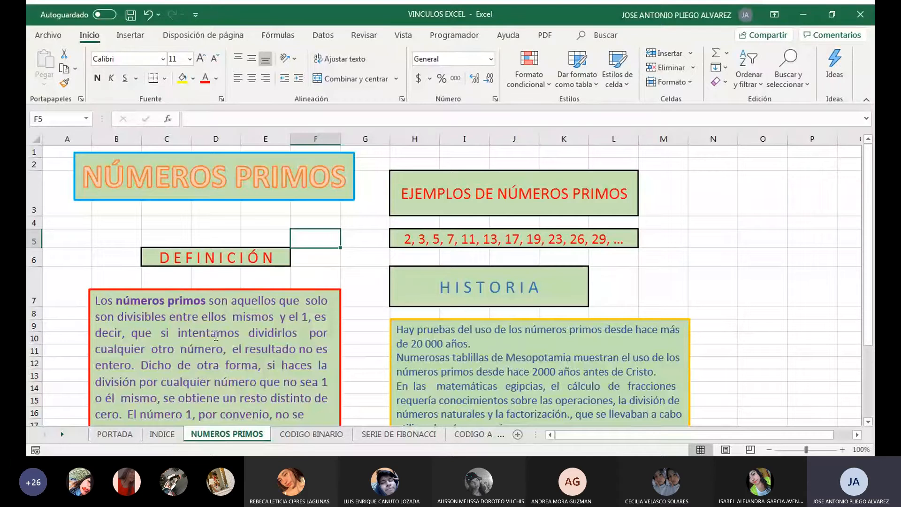
pyautogui.scroll(-1, 216, 336)
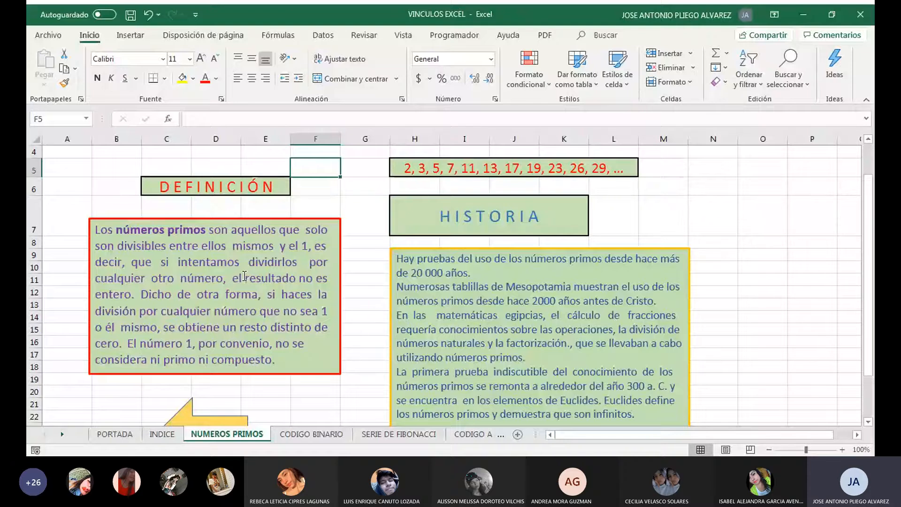
pyautogui.scroll(1, 516, 193)
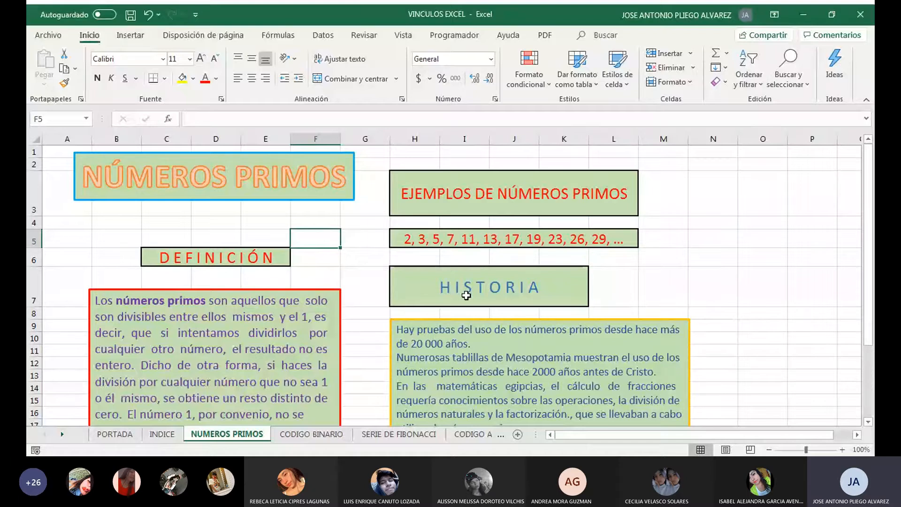
pyautogui.scroll(-1, 466, 295)
pyautogui.scroll(-1, 466, 298)
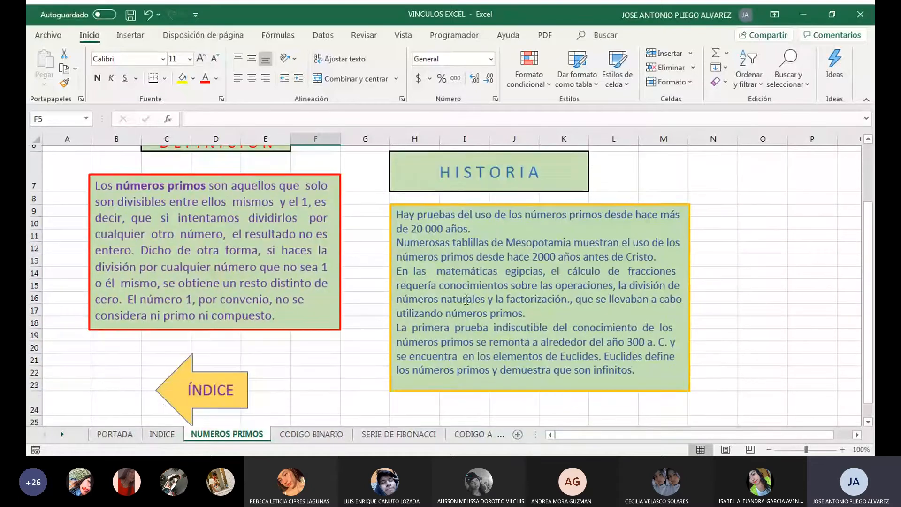
pyautogui.scroll(-1, 466, 299)
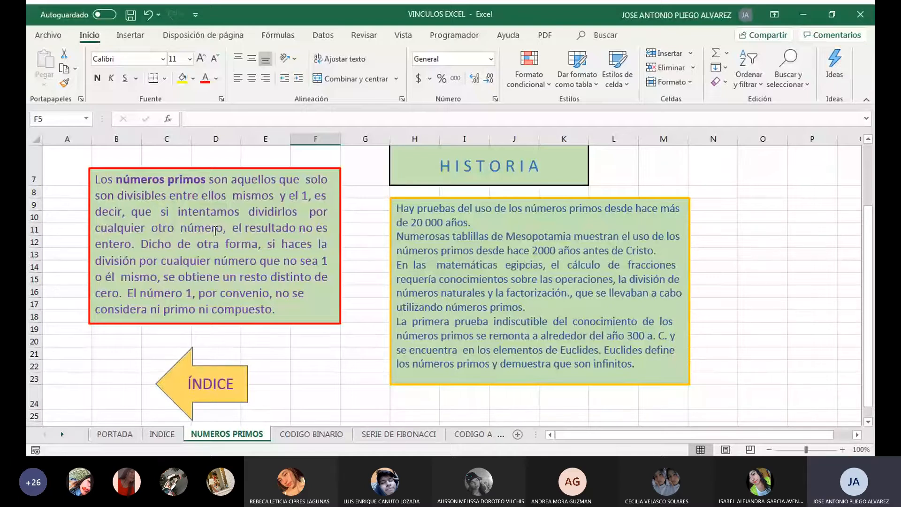
pyautogui.scroll(2, 261, 292)
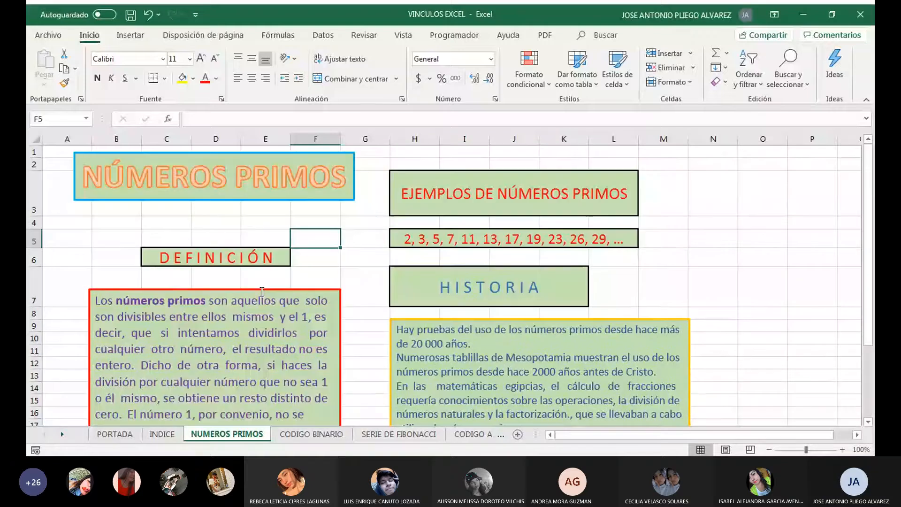
pyautogui.scroll(-1, 262, 292)
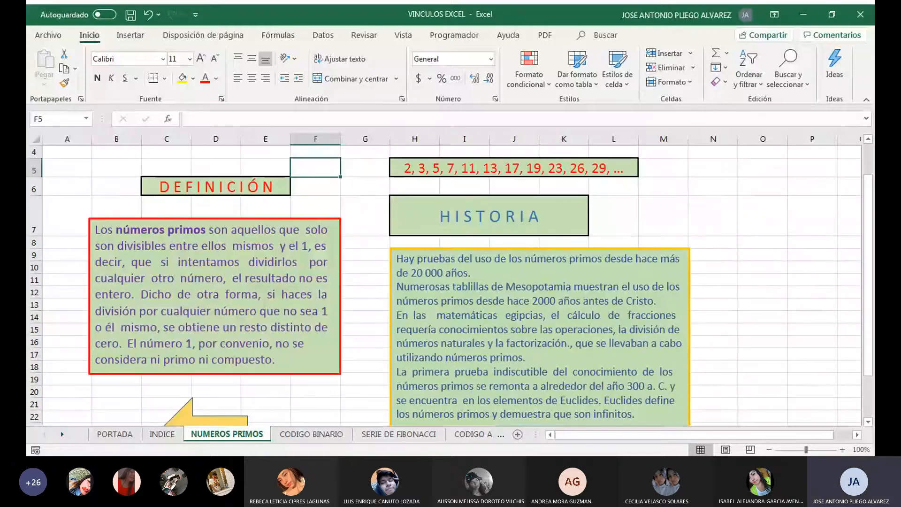
pyautogui.click(284, 435)
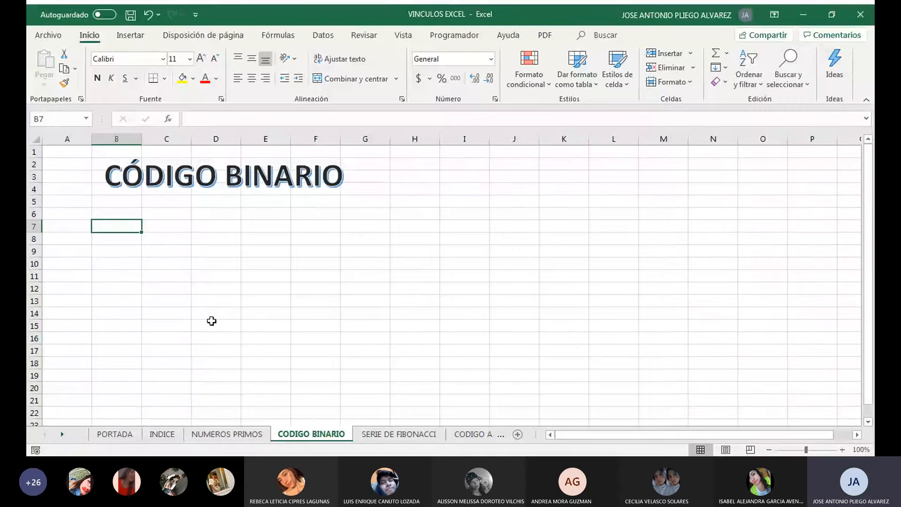
pyautogui.click(229, 432)
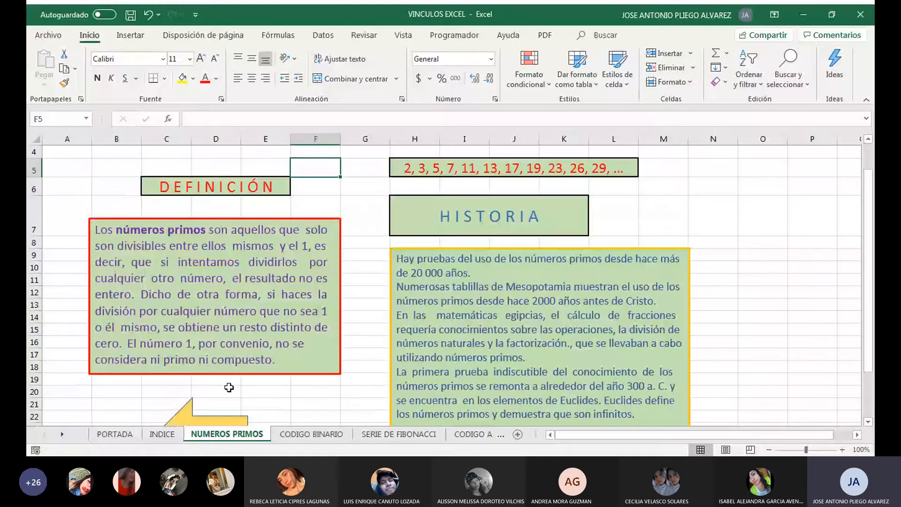
pyautogui.scroll(1, 229, 387)
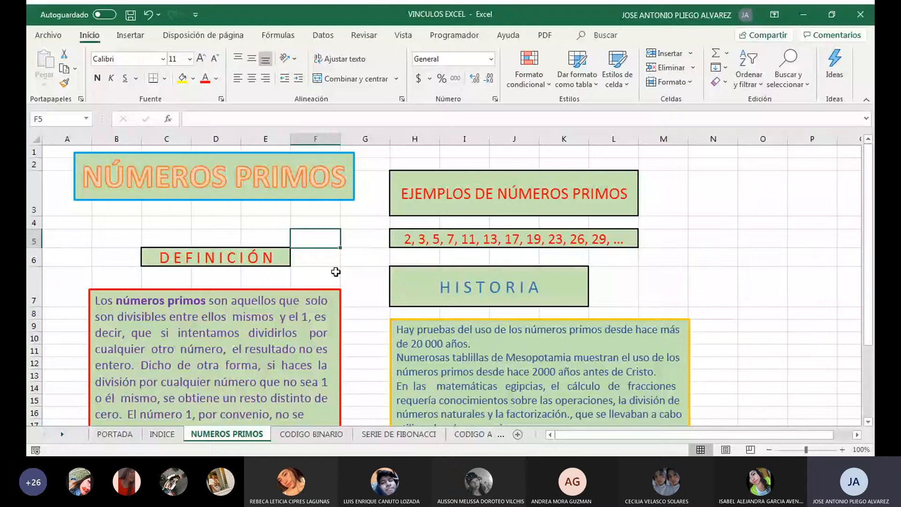
# Inspect the definition heading and its text box, the examples heading and number list, and the history heading on NUMEROS PRIMOS.
pyautogui.click(219, 256)
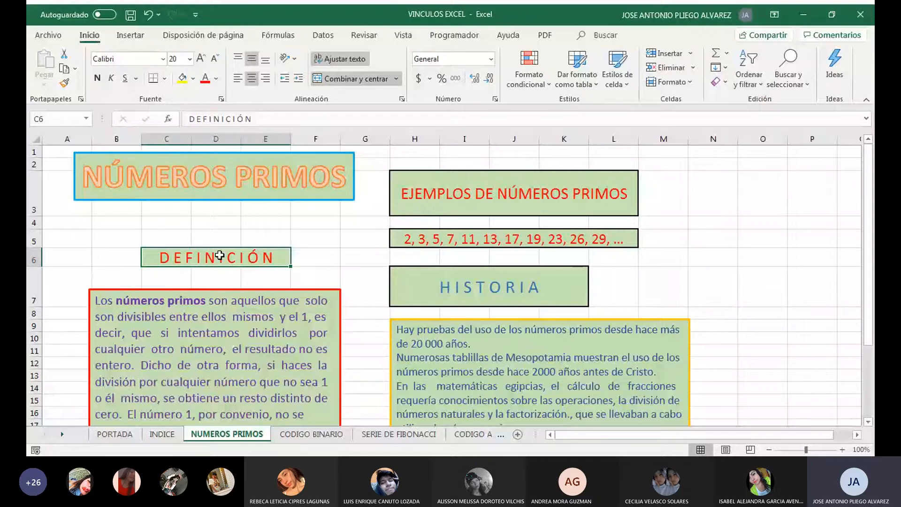
pyautogui.click(201, 331)
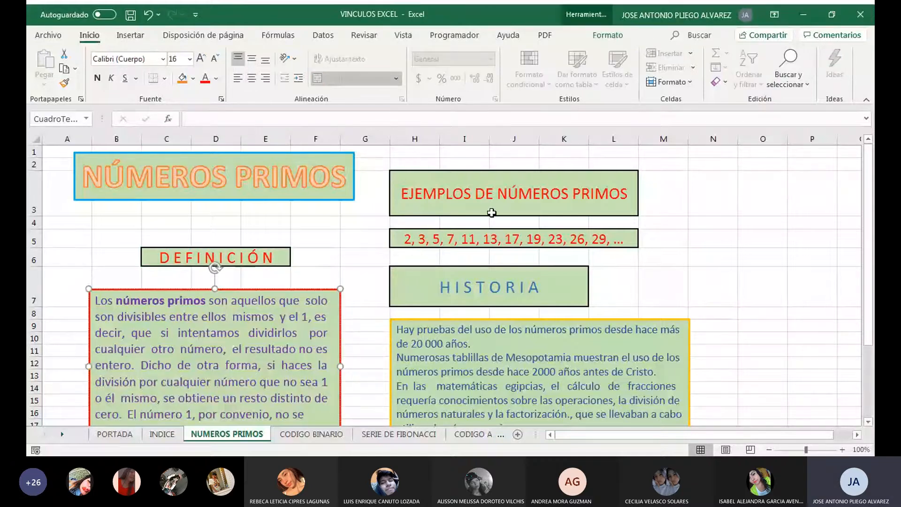
pyautogui.click(499, 198)
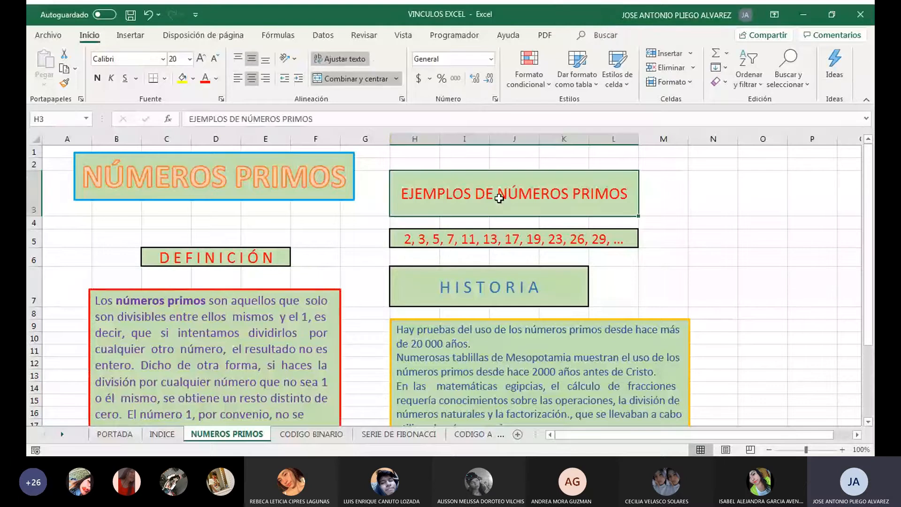
pyautogui.click(486, 236)
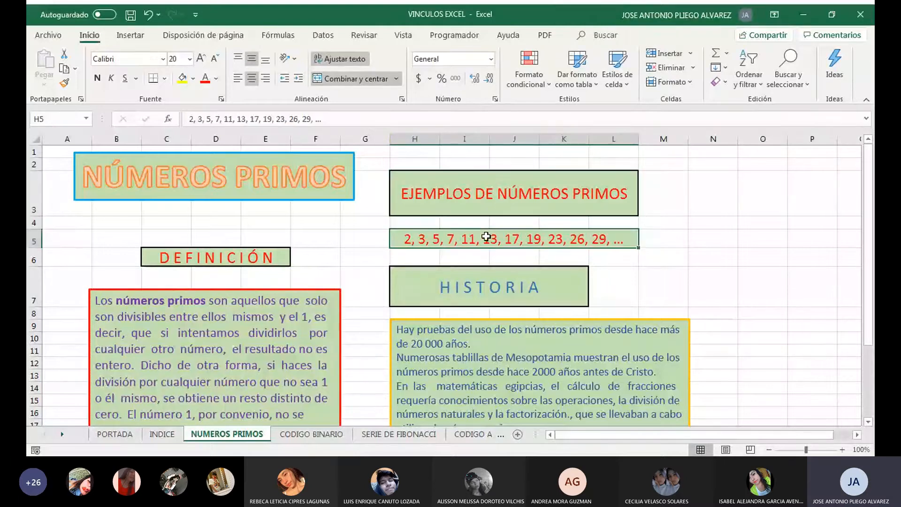
pyautogui.click(475, 289)
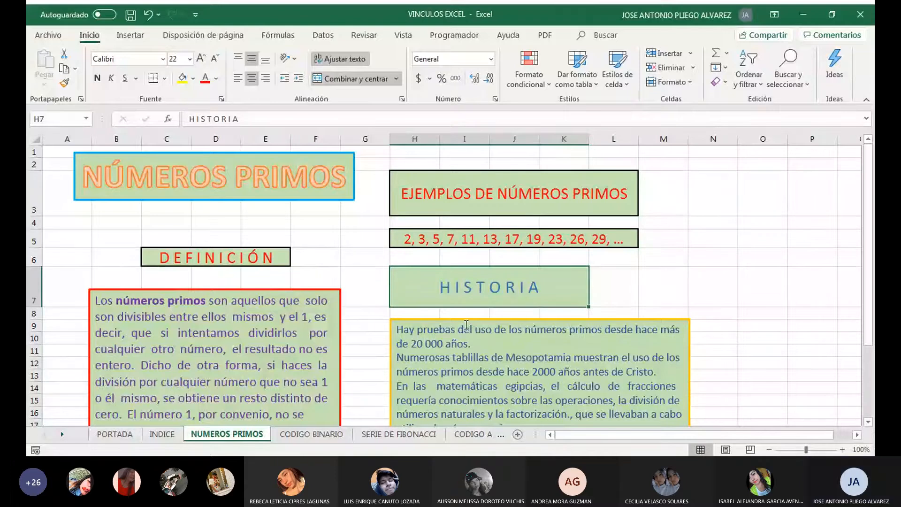
# Review the history text, index arrow and information link on NUMEROS PRIMOS, and examine the CÓDIGO BINARIO WordArt on the INDICE sheet.
pyautogui.click(442, 356)
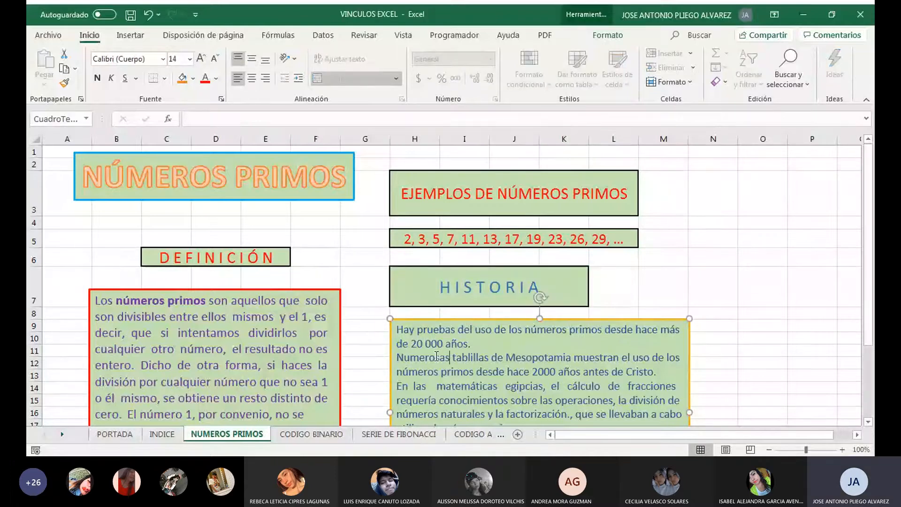
pyautogui.scroll(-3, 441, 356)
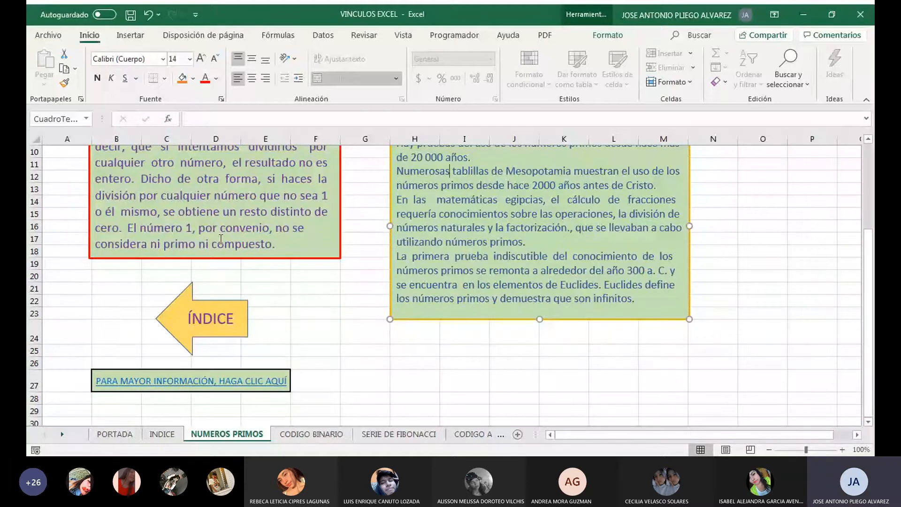
pyautogui.click(288, 435)
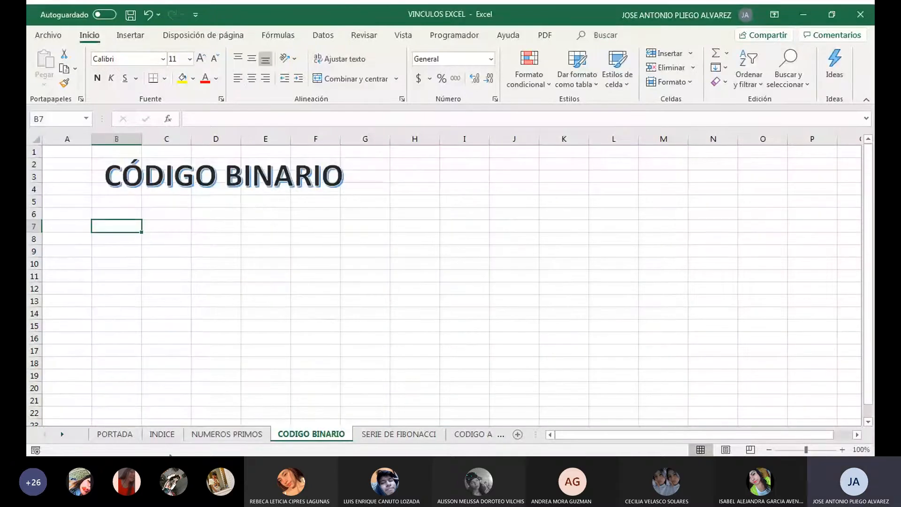
pyautogui.click(164, 434)
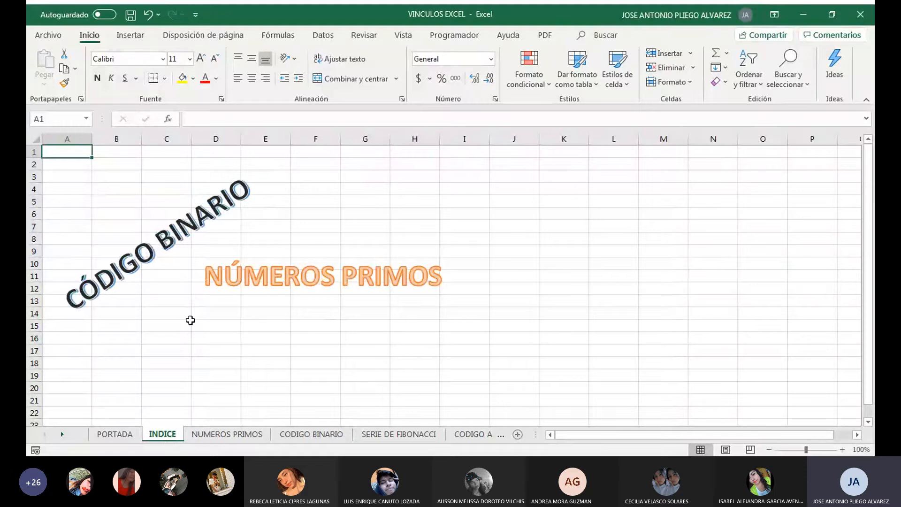
pyautogui.click(169, 236)
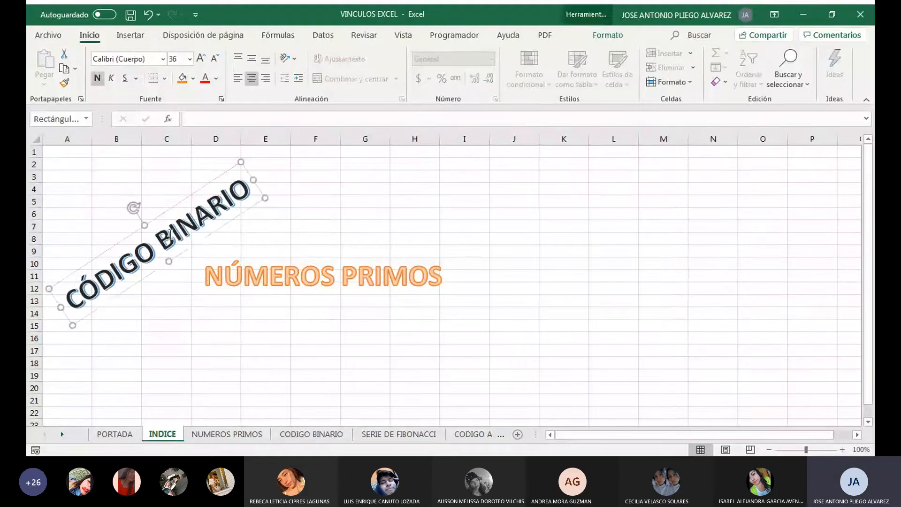
pyautogui.click(365, 196)
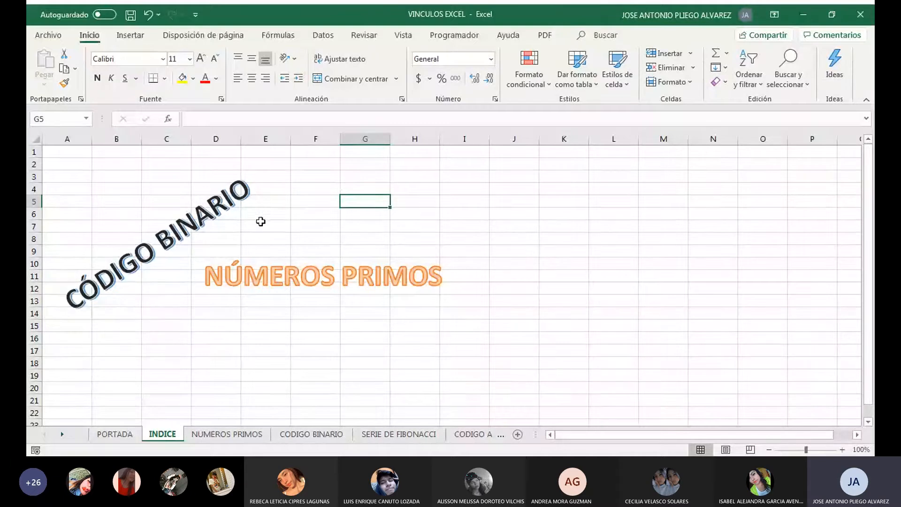
pyautogui.click(176, 244)
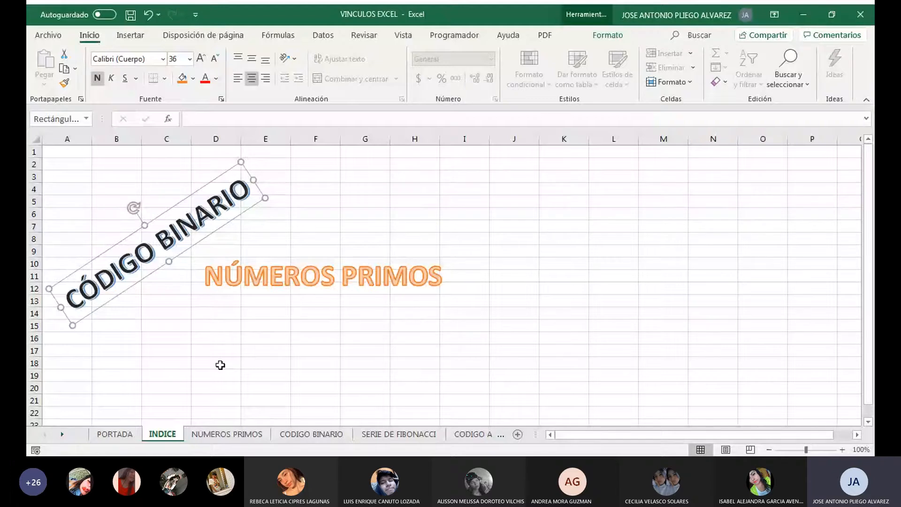
# Compare the topic sheets from NUMEROS PRIMOS through CONSTANTE DE EULER with the titles on the INDICE sheet.
pyautogui.click(235, 435)
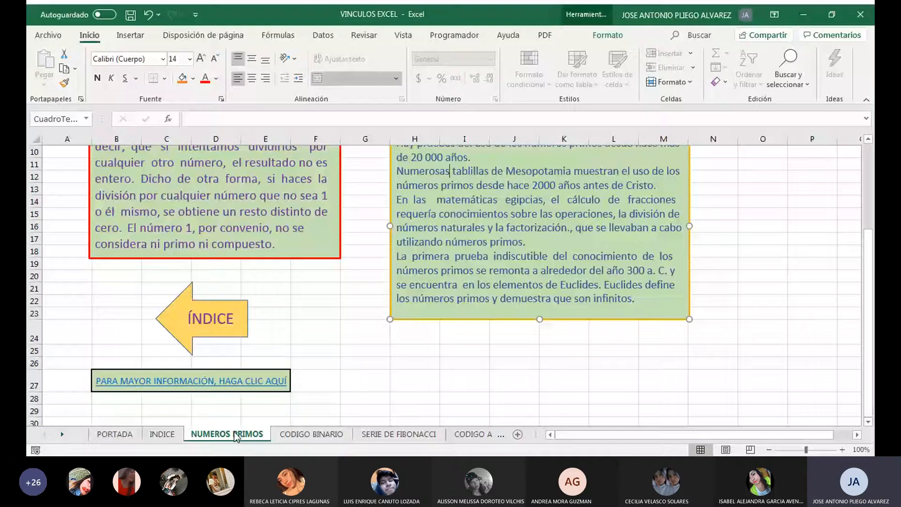
pyautogui.click(311, 434)
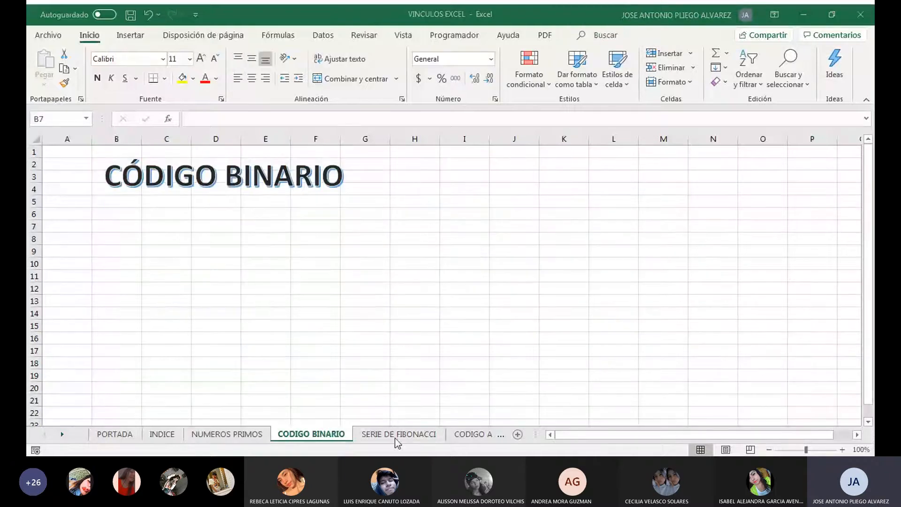
pyautogui.click(162, 432)
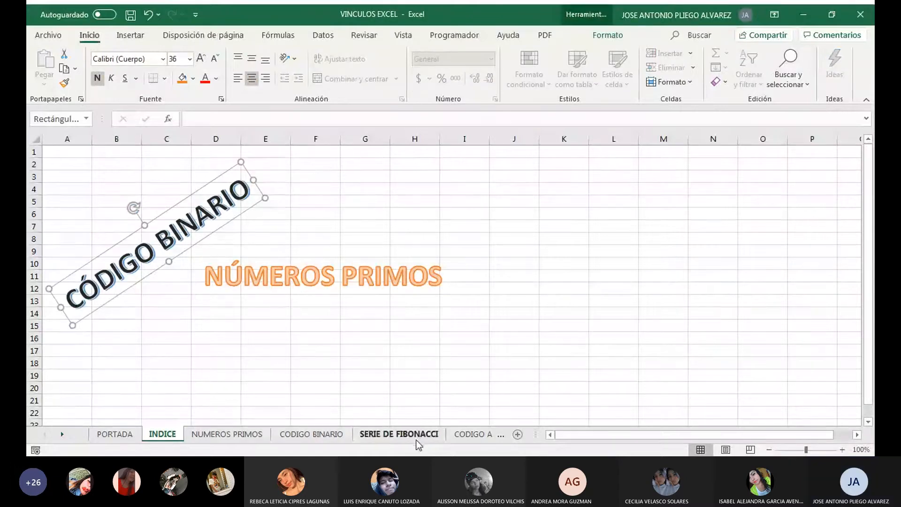
pyautogui.click(462, 435)
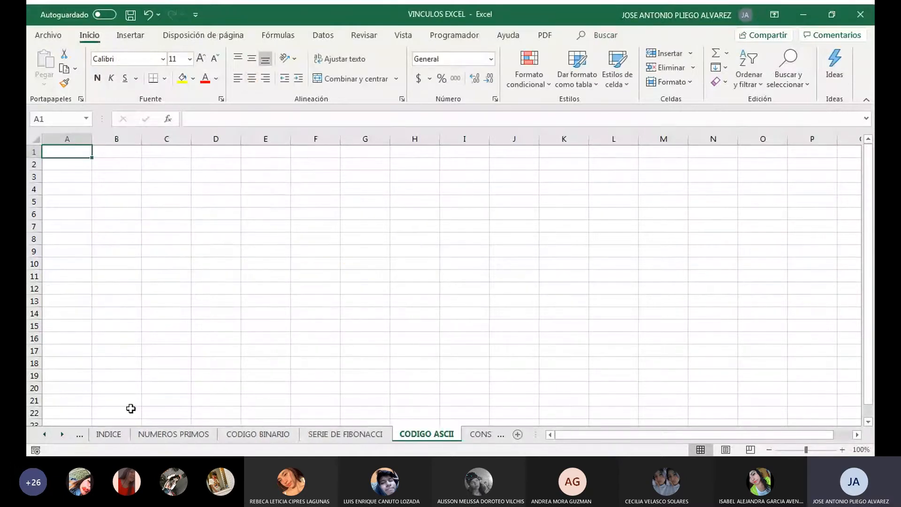
pyautogui.click(112, 435)
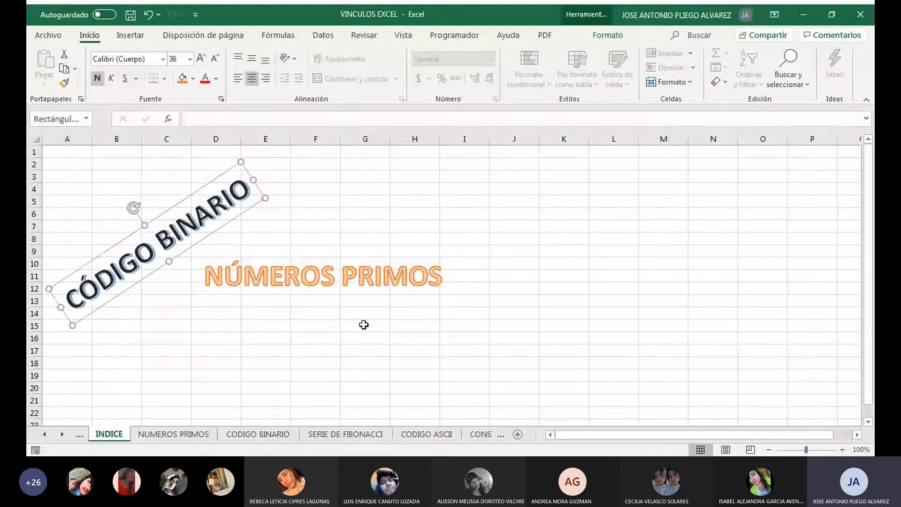
pyautogui.click(477, 435)
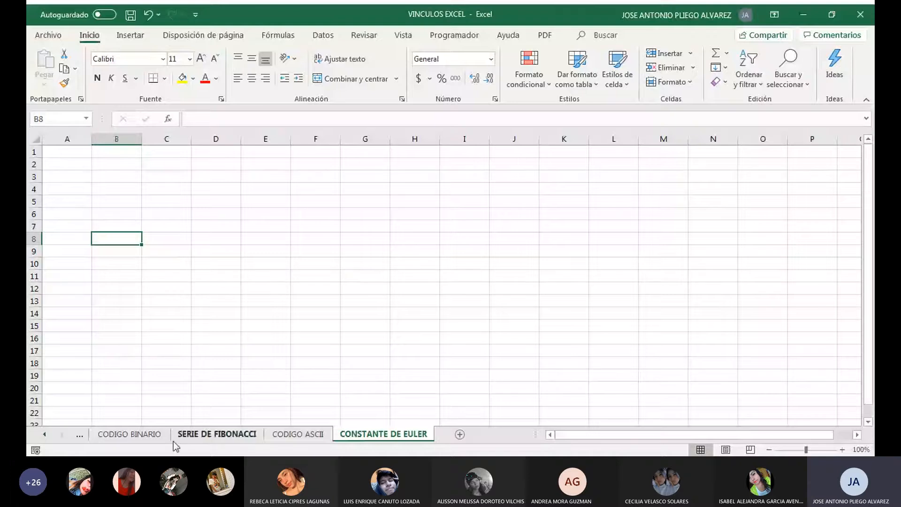
pyautogui.click(44, 433)
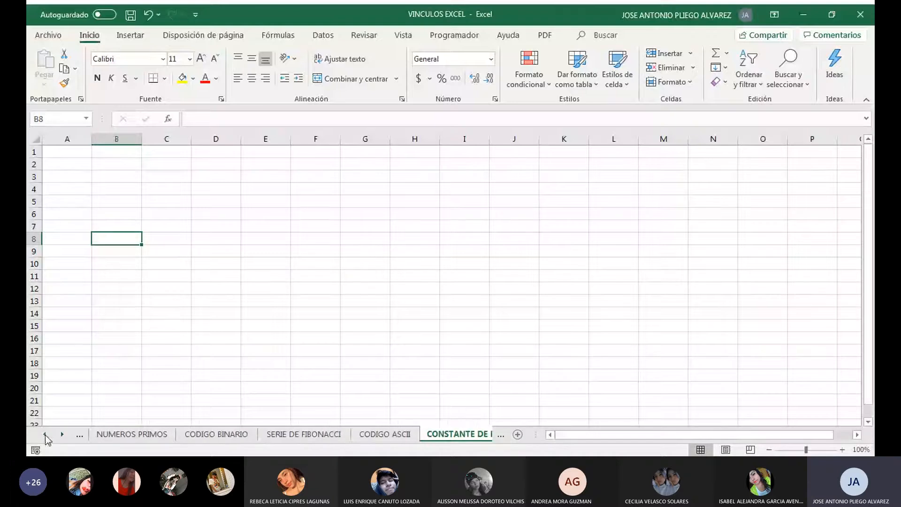
pyautogui.click(45, 435)
pyautogui.click(113, 433)
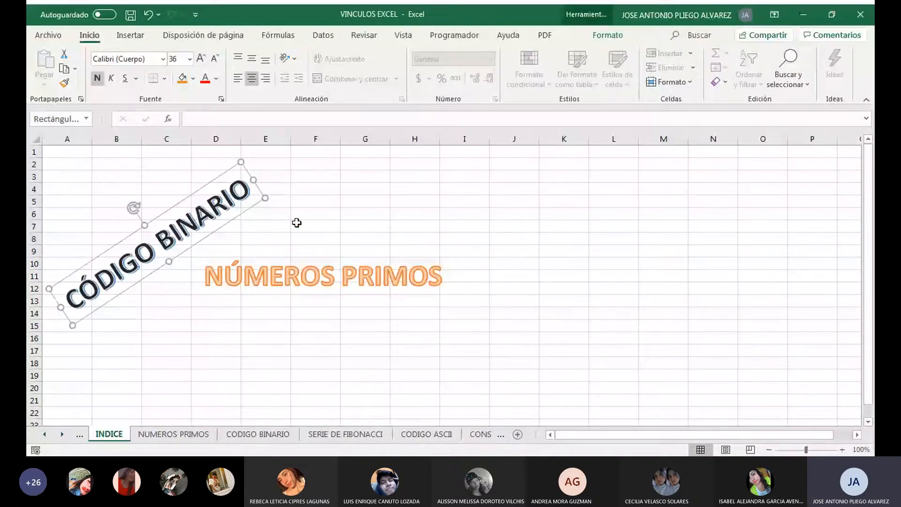
# Review the workbook's sheet order from PORTADA and INDICE through NUMEROS PRIMOS to CODIGO BINARIO.
pyautogui.click(233, 376)
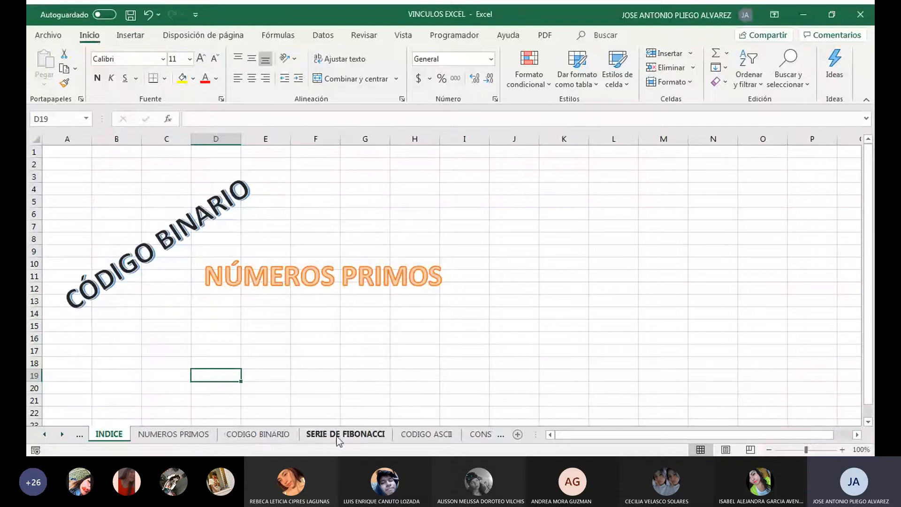
pyautogui.click(44, 434)
pyautogui.click(109, 435)
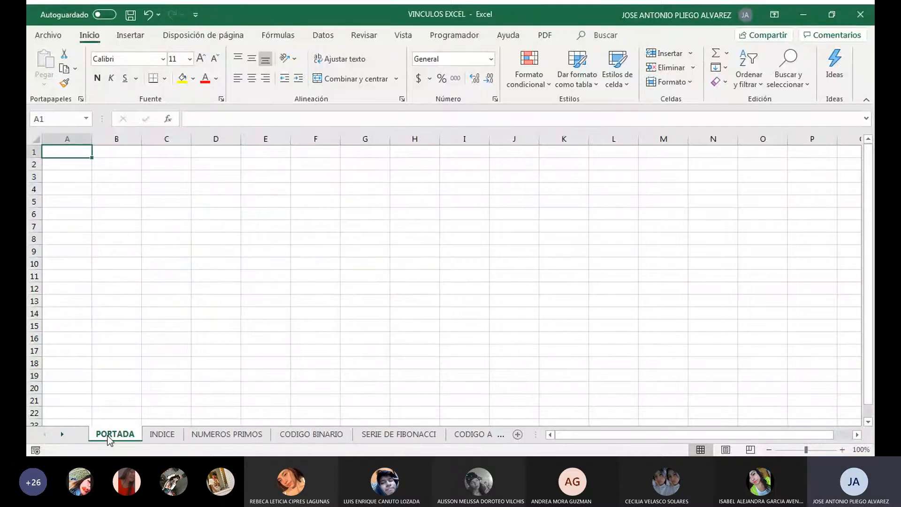
pyautogui.click(159, 434)
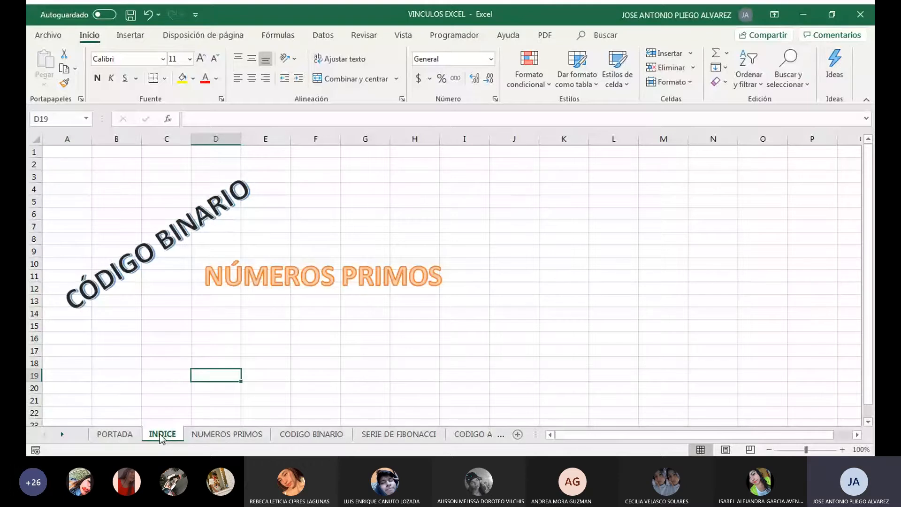
pyautogui.click(237, 434)
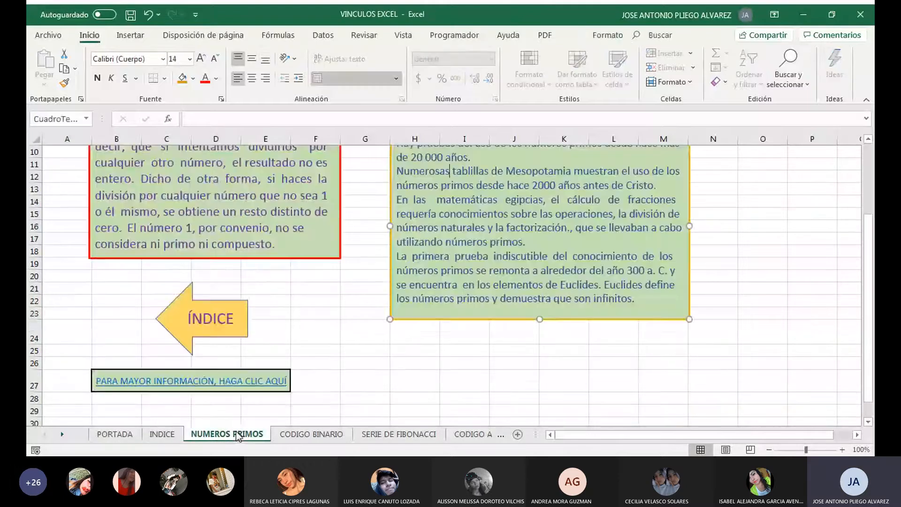
pyautogui.click(311, 434)
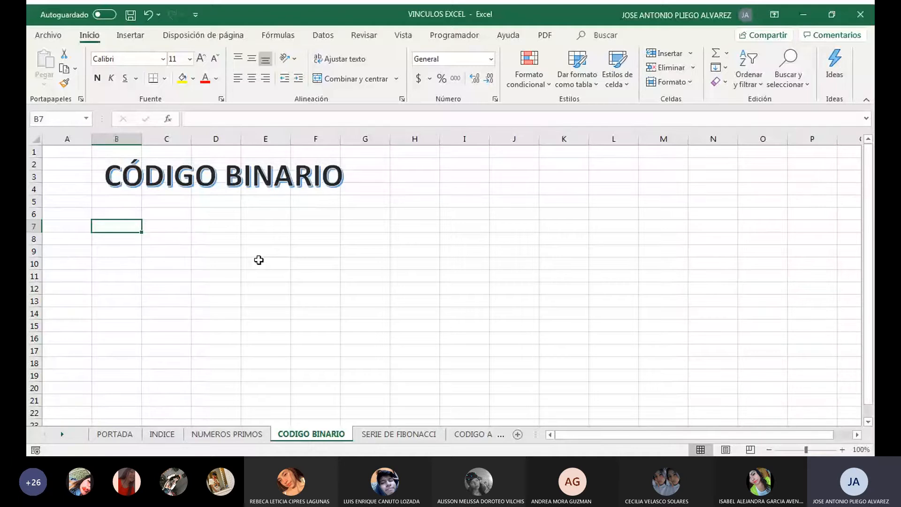
# Start inserting a hyperlink on the slanted CÓDIGO BINARIO WordArt of the INDICE sheet, keeping the WordArt in view.
pyautogui.click(162, 434)
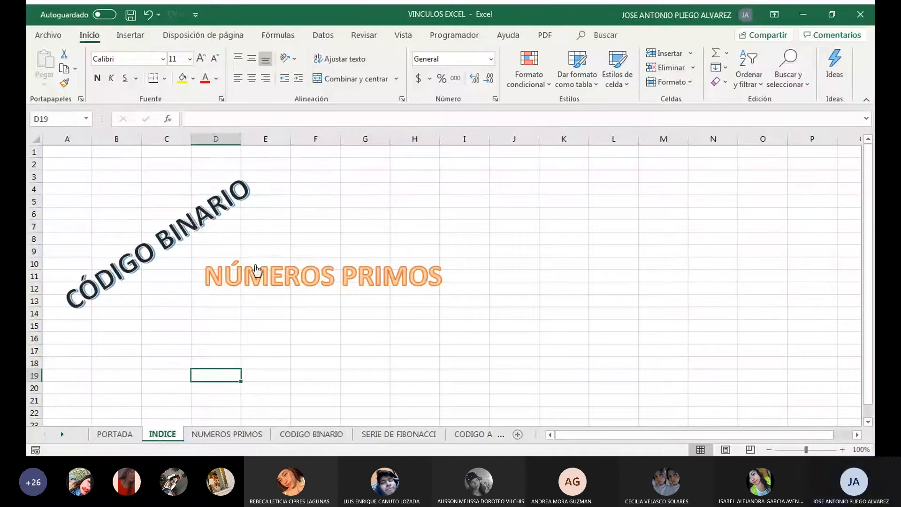
pyautogui.click(192, 226)
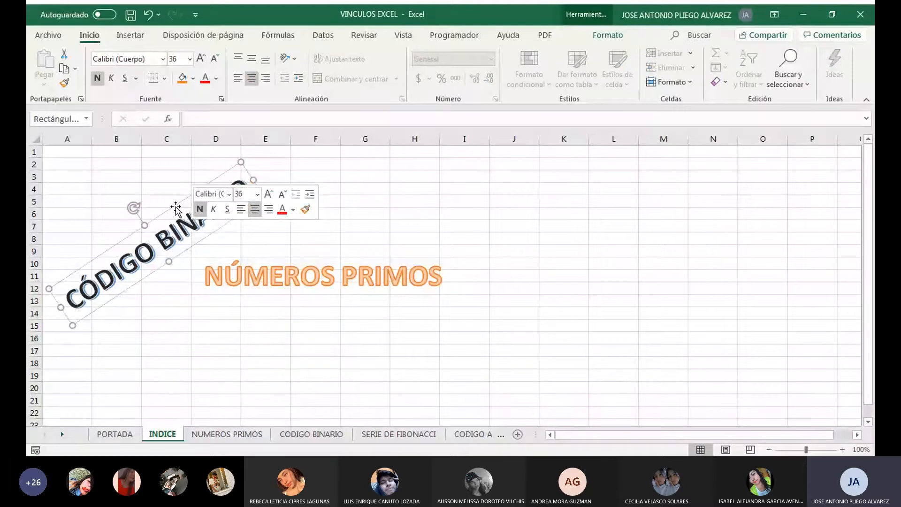
pyautogui.moveTo(67, 299); pyautogui.dragTo(222, 225)
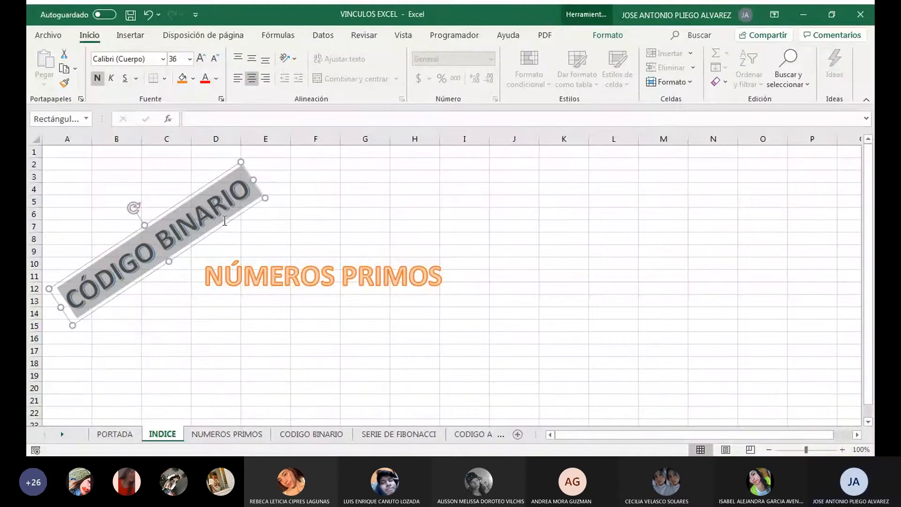
pyautogui.click(186, 200)
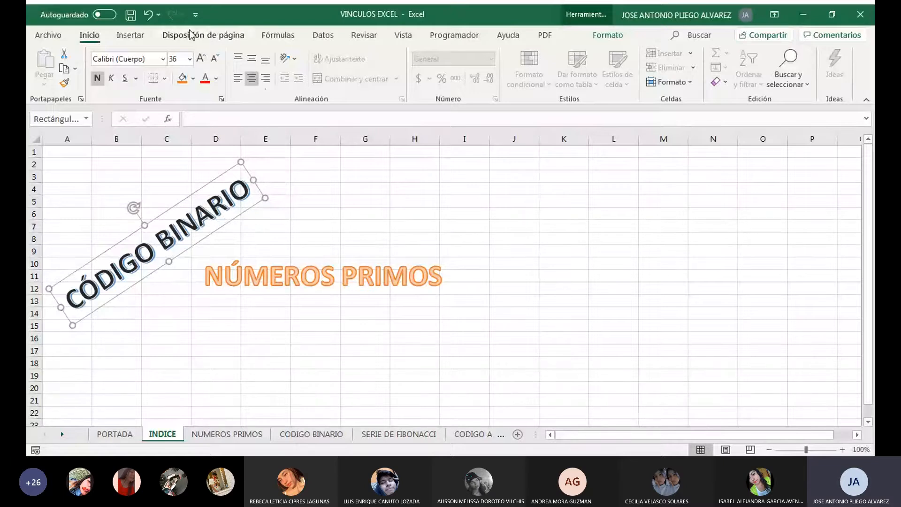
pyautogui.click(132, 36)
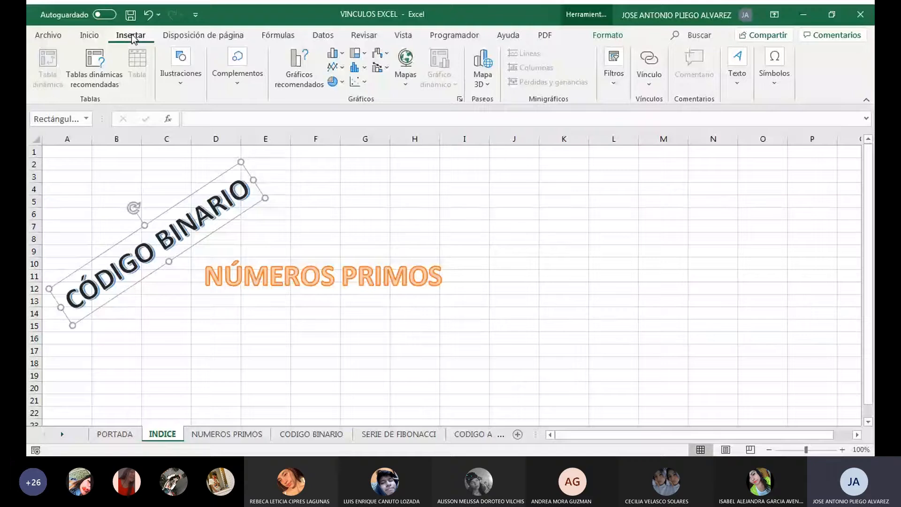
pyautogui.click(653, 82)
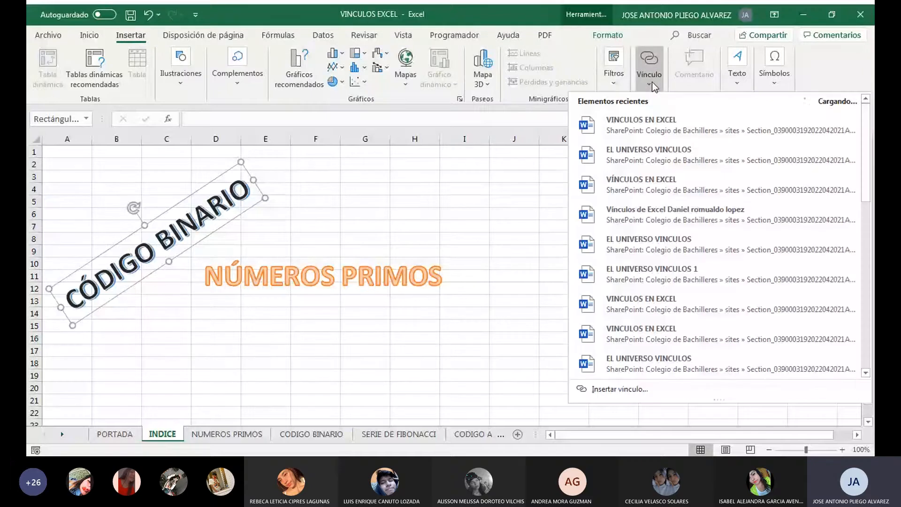
pyautogui.click(649, 57)
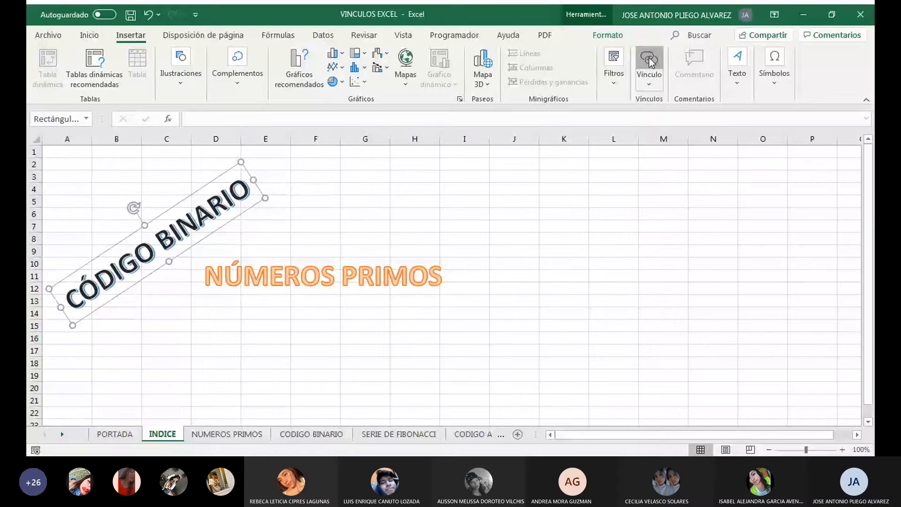
pyautogui.click(649, 58)
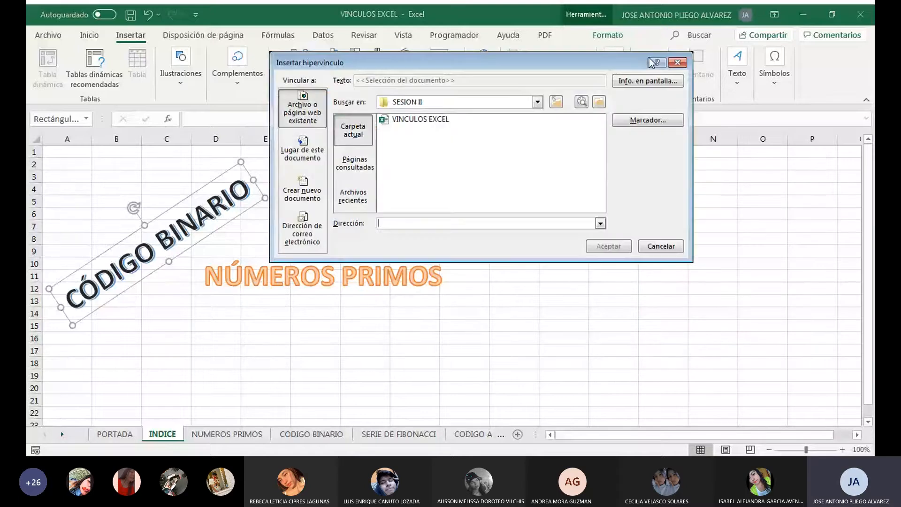
pyautogui.moveTo(479, 65); pyautogui.dragTo(522, 121)
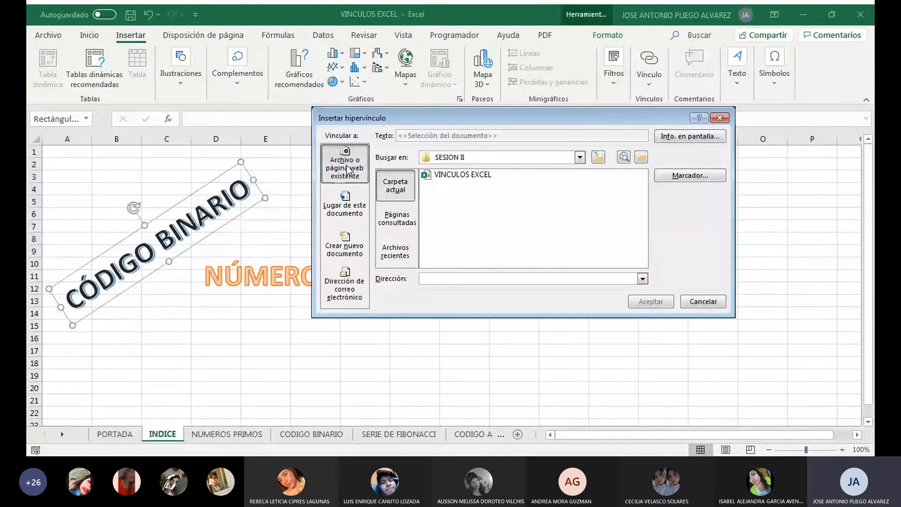
# Review the hyperlink destination types and link the slanted CÓDIGO BINARIO WordArt to cell A1 of the 'CODIGO BINARIO' sheet in this document.
pyautogui.click(344, 208)
pyautogui.click(355, 251)
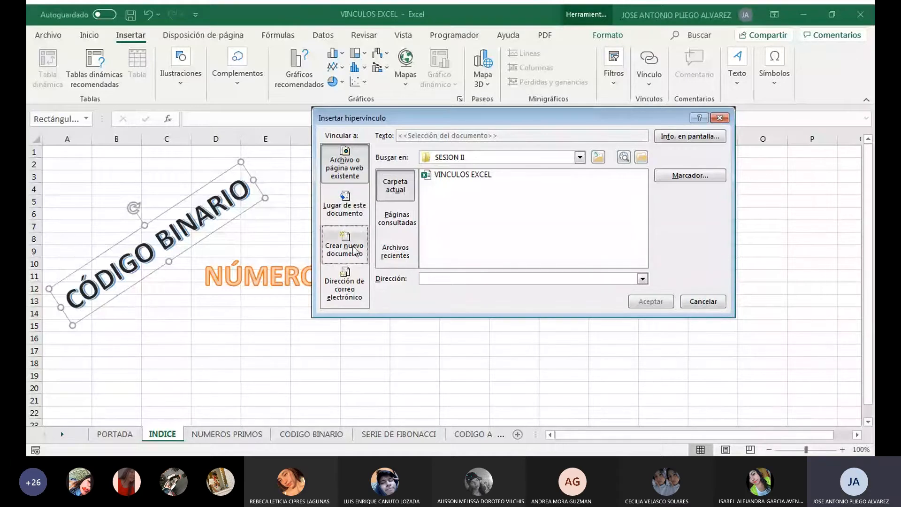
pyautogui.click(353, 292)
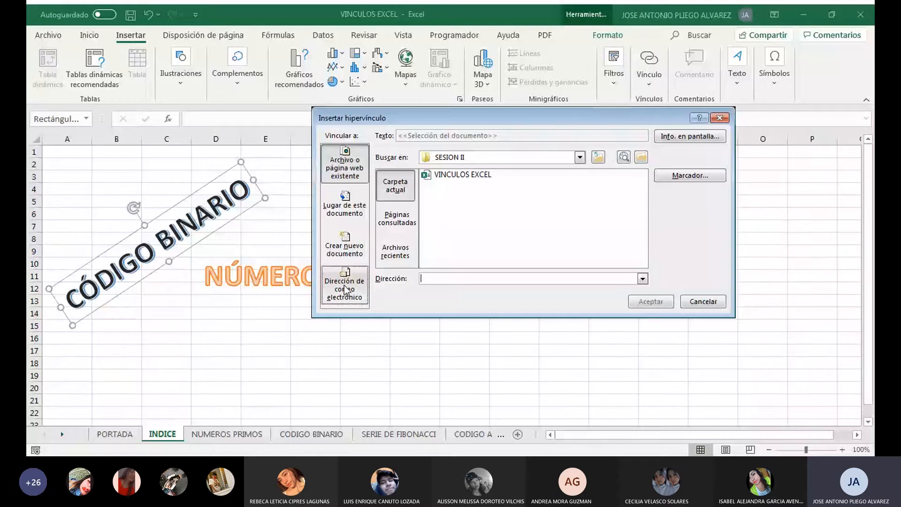
pyautogui.click(347, 212)
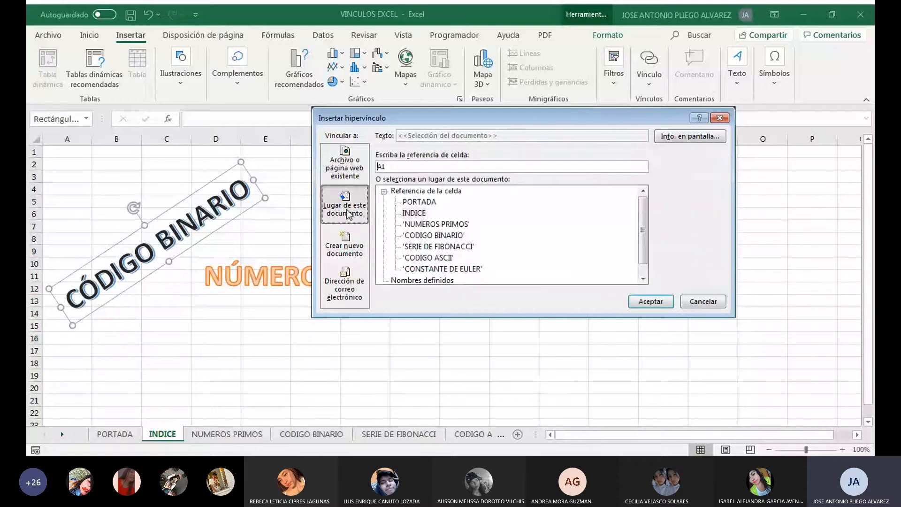
pyautogui.click(353, 175)
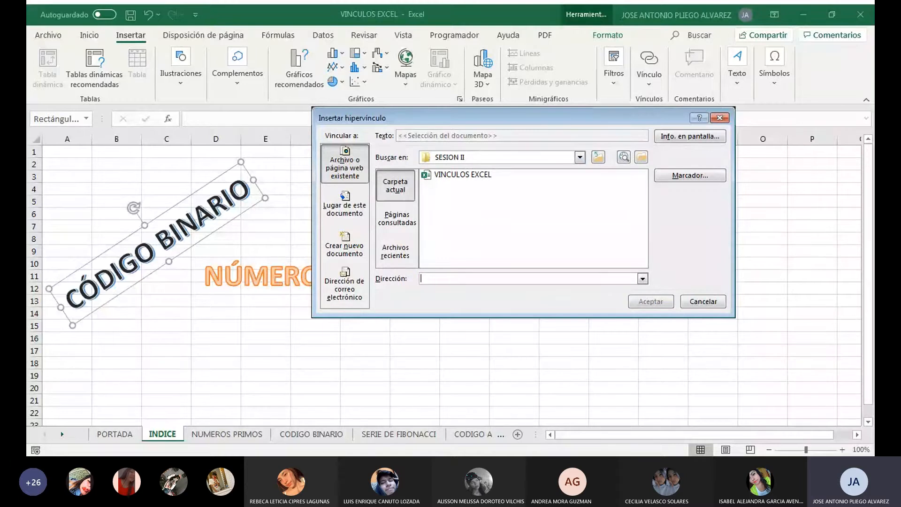
pyautogui.click(341, 215)
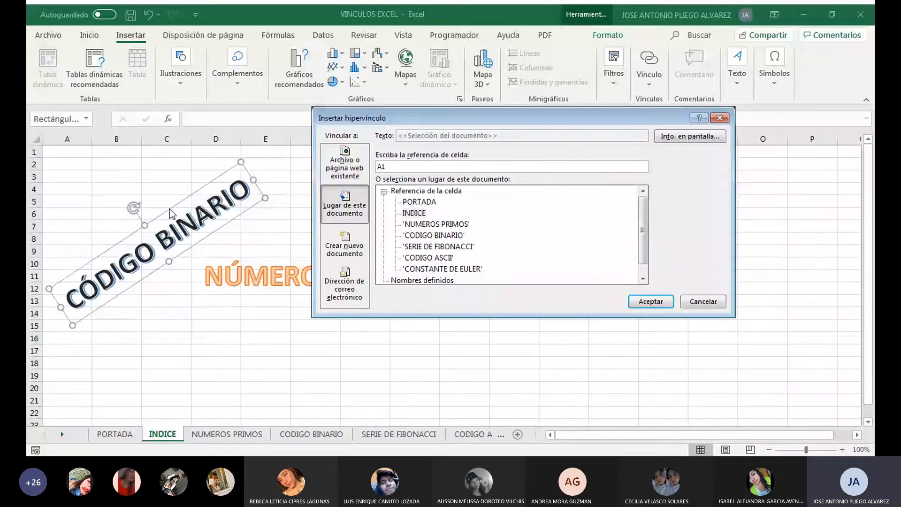
pyautogui.click(432, 236)
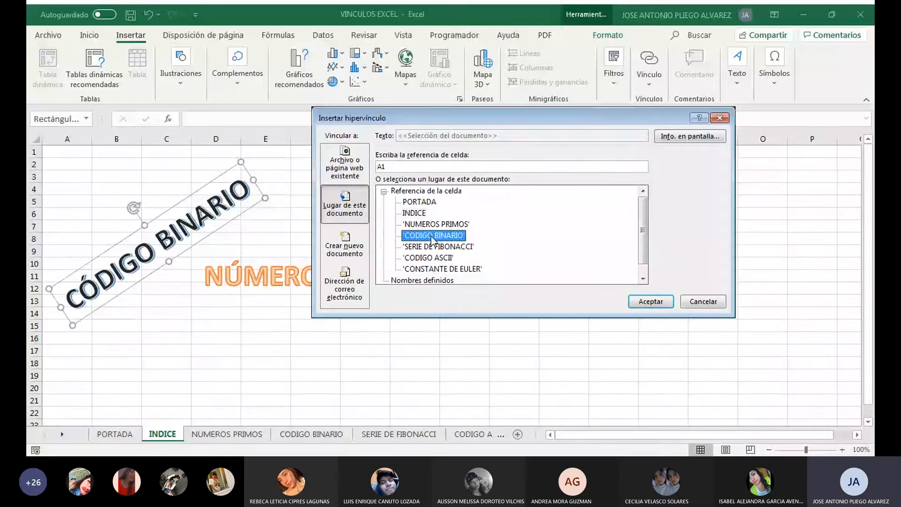
pyautogui.click(646, 302)
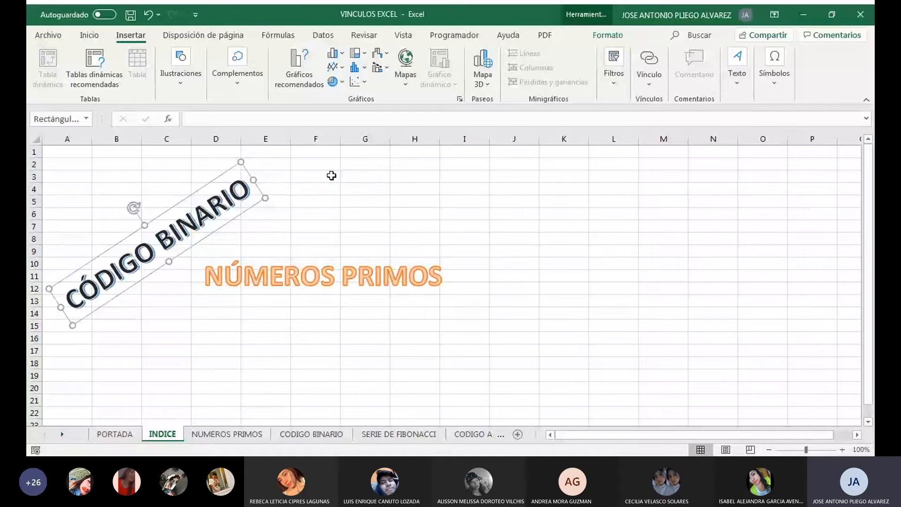
pyautogui.click(331, 175)
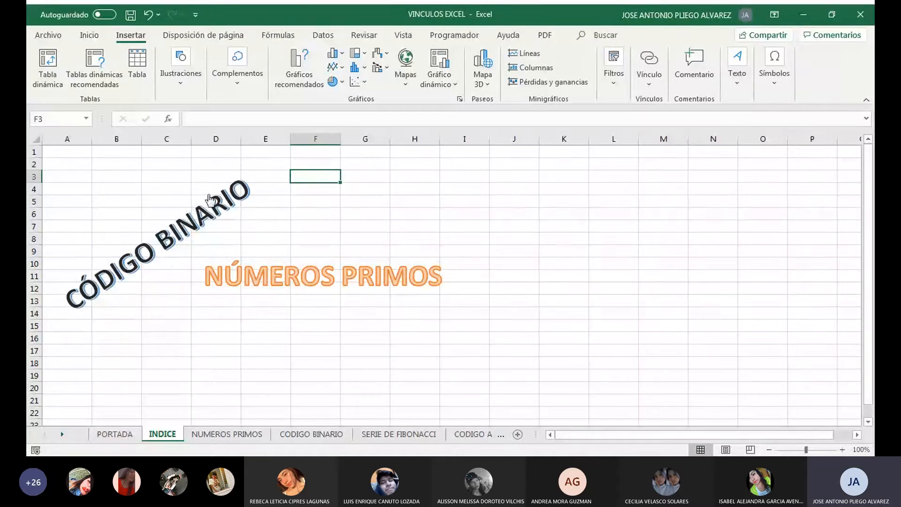
# Test the CÓDIGO BINARIO WordArt's link twice, going back to the INDICE sheet in between.
pyautogui.click(135, 267)
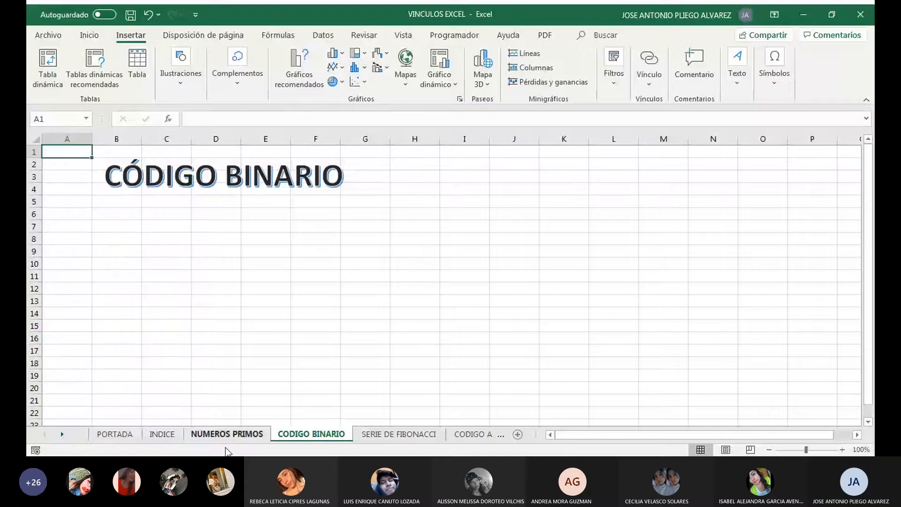
pyautogui.click(167, 436)
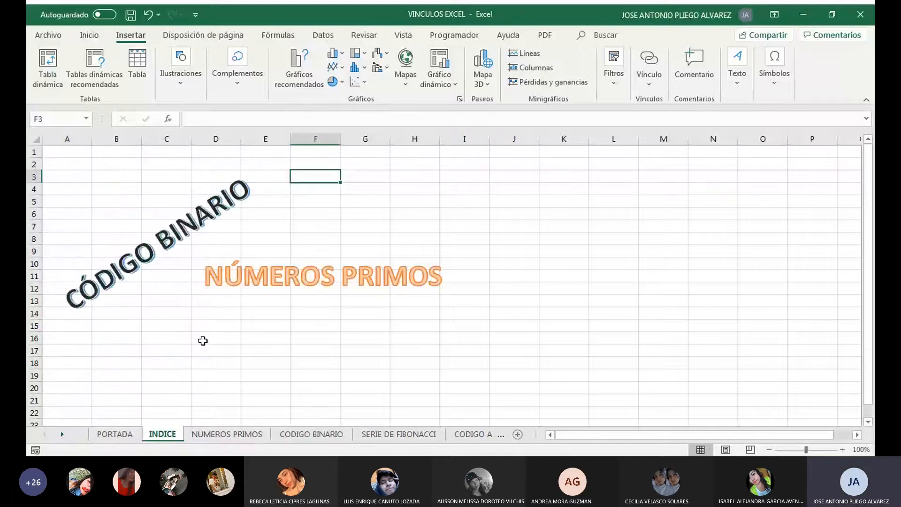
pyautogui.click(179, 254)
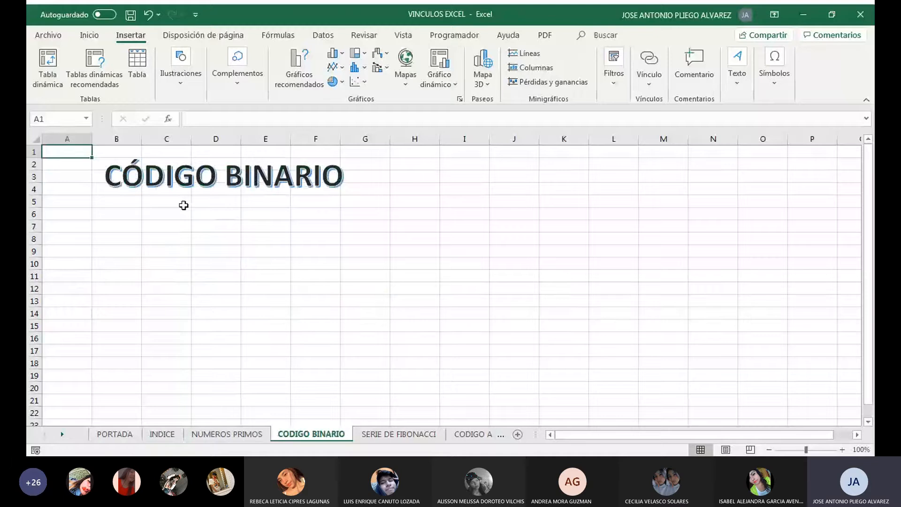
# Edit the CÓDIGO BINARIO WordArt's link to target cell F20 of the CODIGO BINARIO sheet, test it and return to INDICE.
pyautogui.click(170, 226)
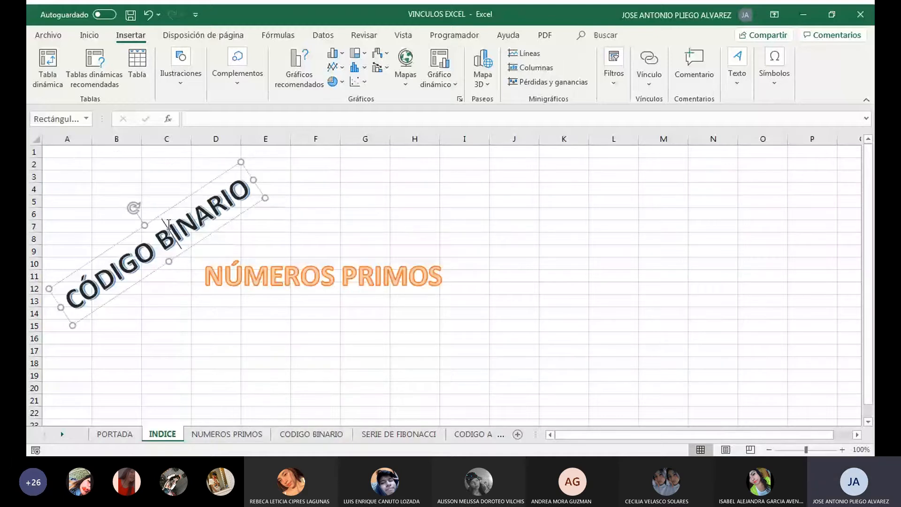
pyautogui.rightClick(169, 224)
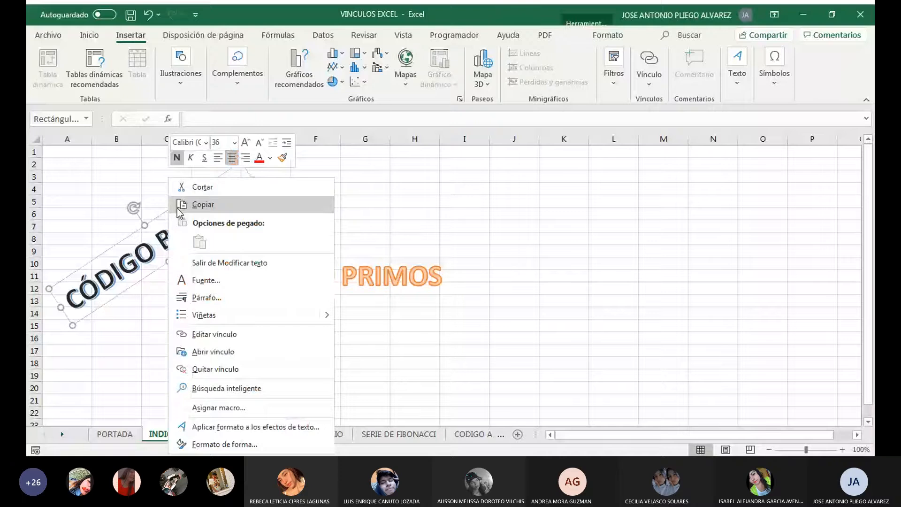
pyautogui.click(214, 335)
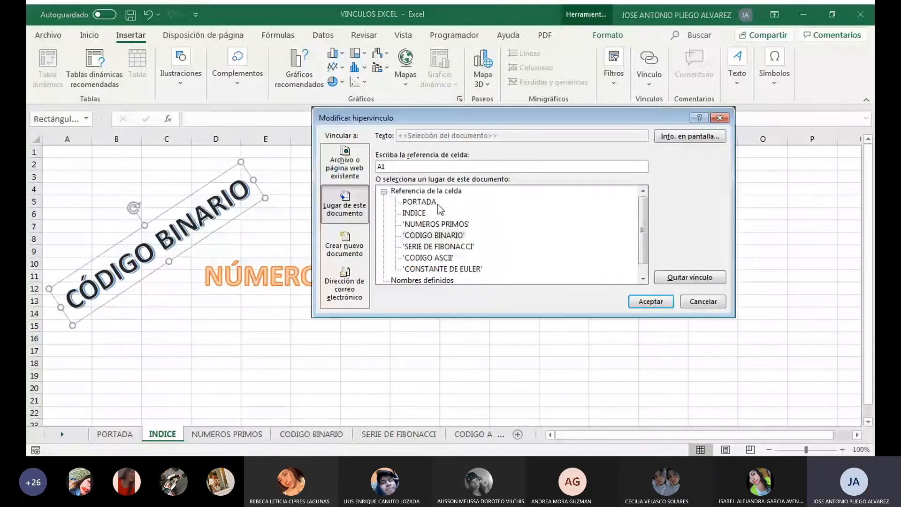
pyautogui.click(434, 236)
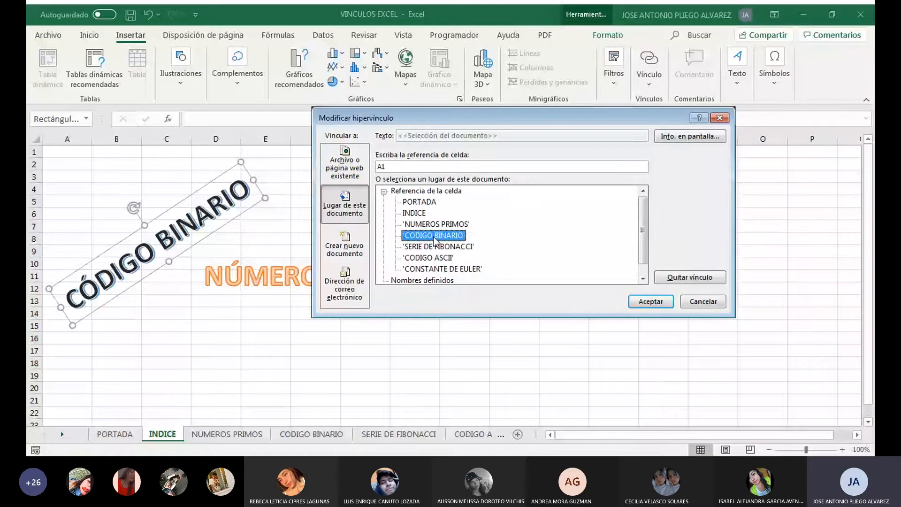
pyautogui.doubleClick(393, 165)
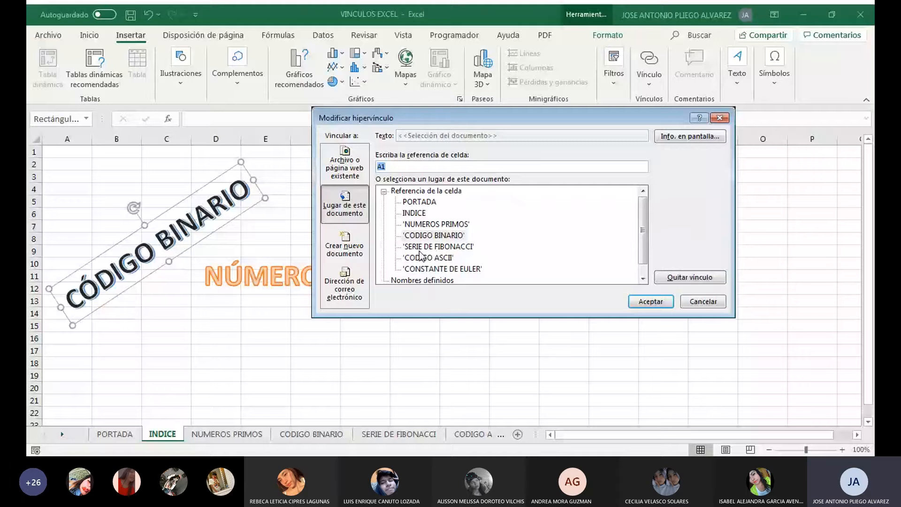
pyautogui.write('F20')
pyautogui.click(650, 302)
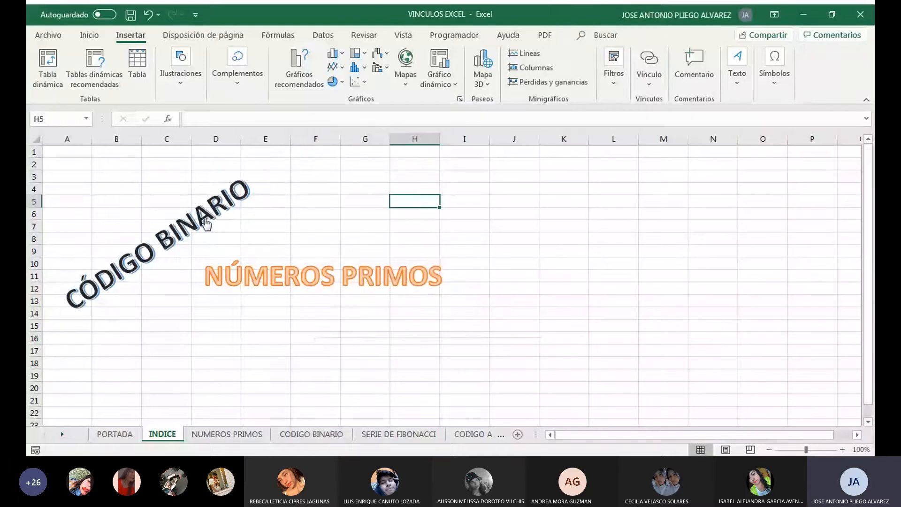
pyautogui.click(205, 219)
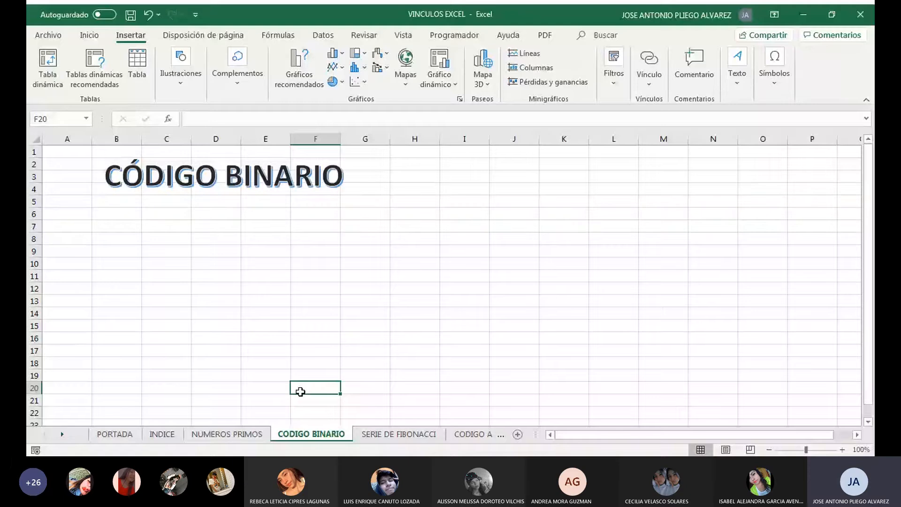
pyautogui.click(161, 434)
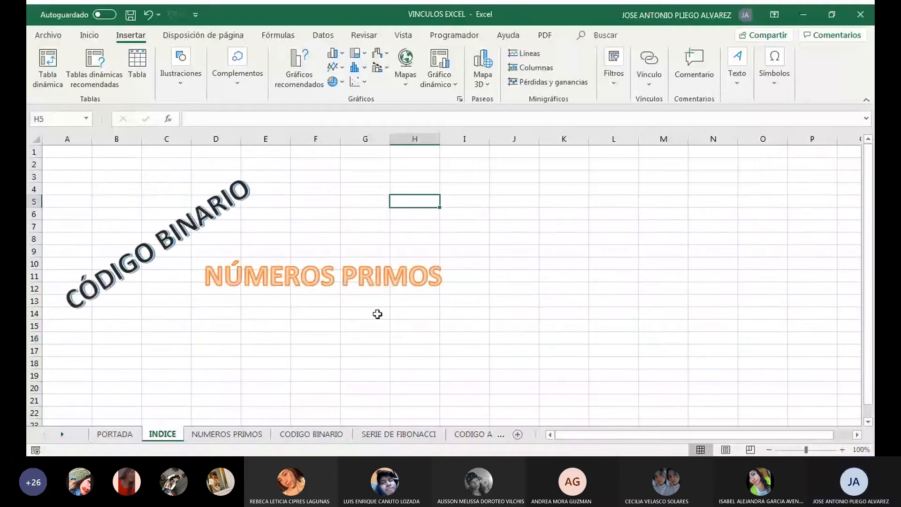
# Undo the link's change to cell F20 and follow the WordArt's link to the CODIGO BINARIO sheet.
pyautogui.keyDown('ctrl'); pyautogui.click(202, 203); pyautogui.keyUp('ctrl')
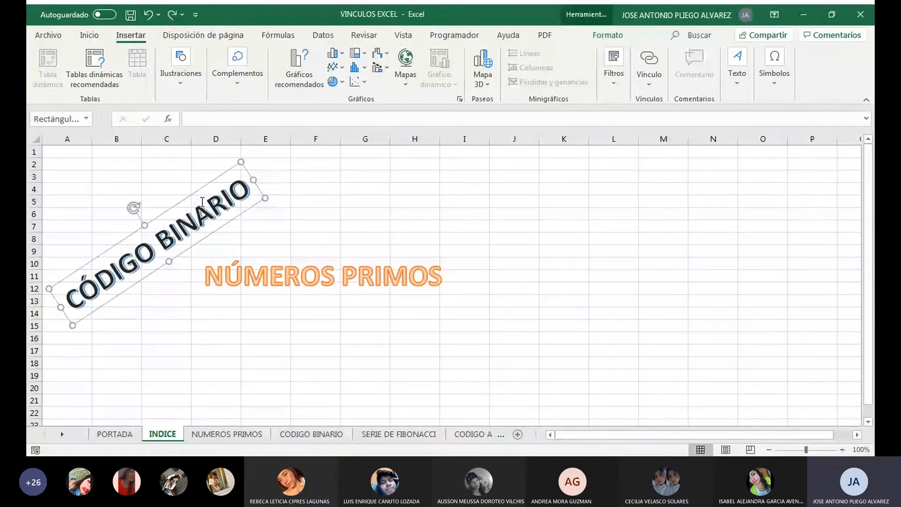
pyautogui.click(266, 227)
pyautogui.click(209, 221)
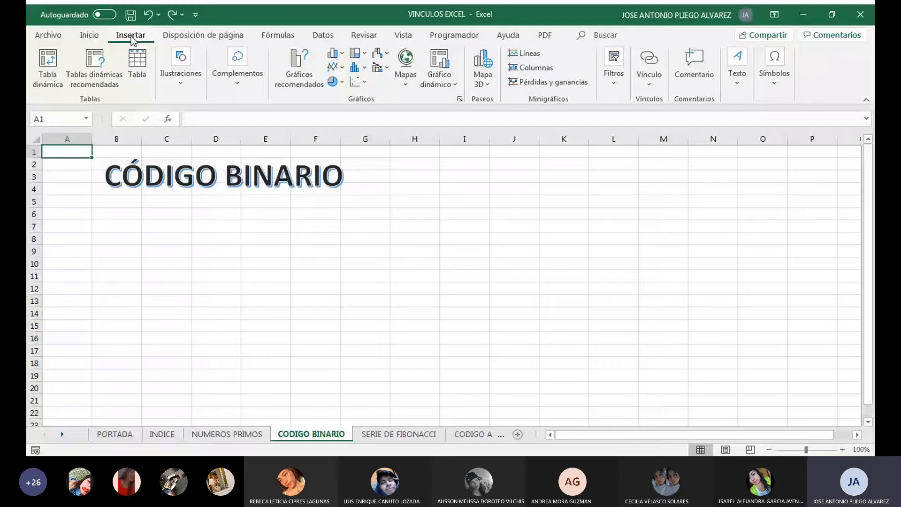
# Browse the shape categories and draw a left block arrow about 3.8 cm high and 4.2 cm wide below the CÓDIGO BINARIO title.
pyautogui.click(179, 85)
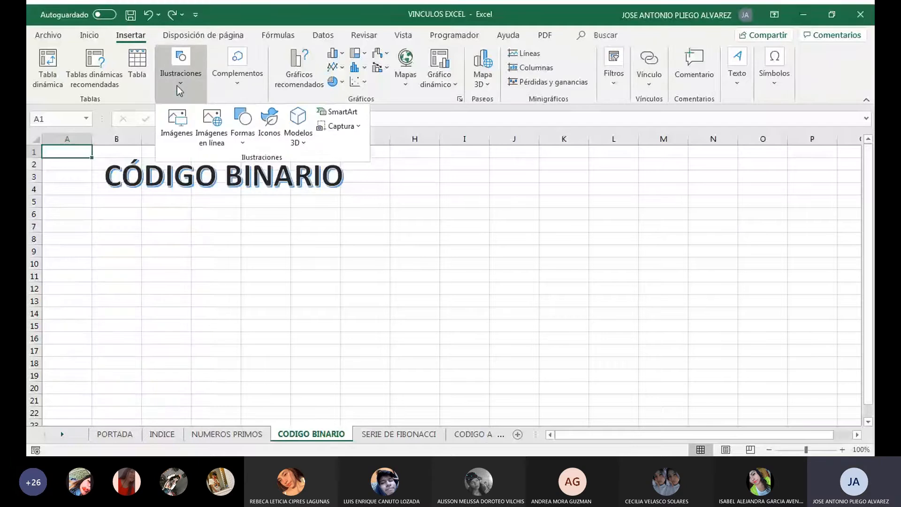
pyautogui.click(241, 145)
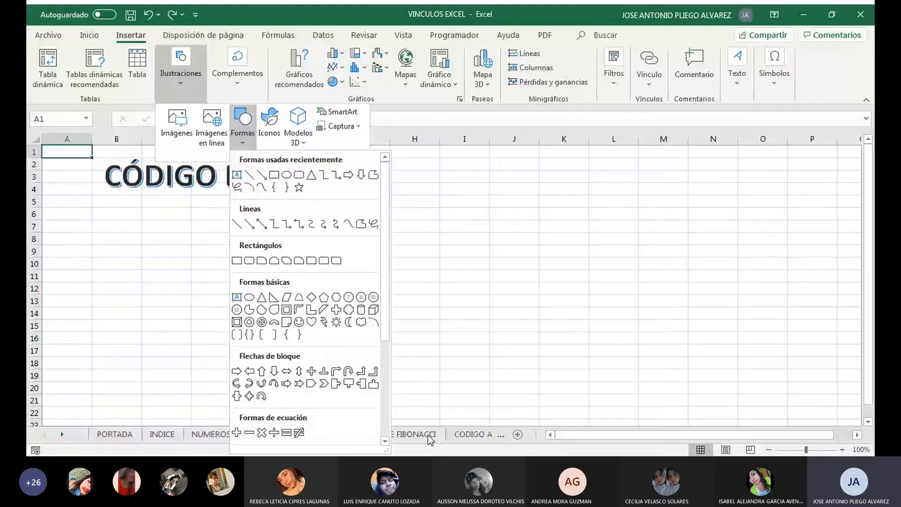
pyautogui.click(384, 441)
pyautogui.click(384, 444)
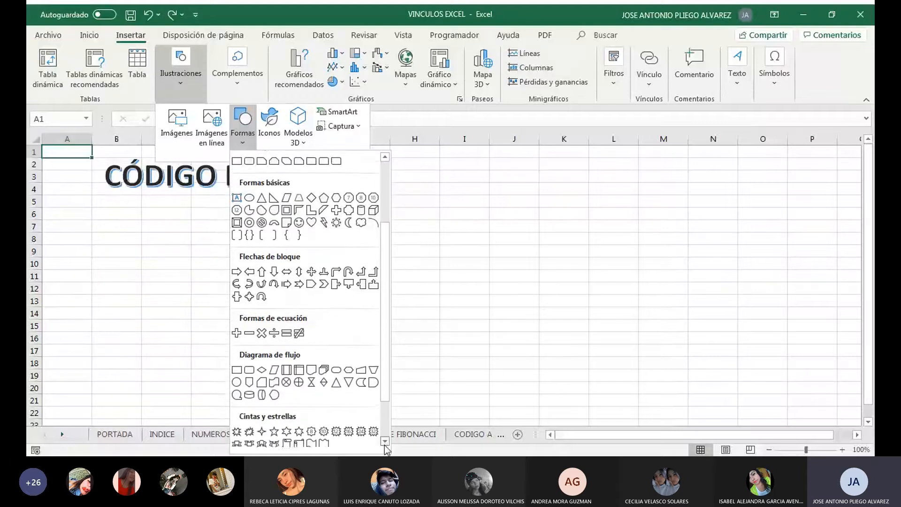
pyautogui.click(384, 444)
pyautogui.click(385, 444)
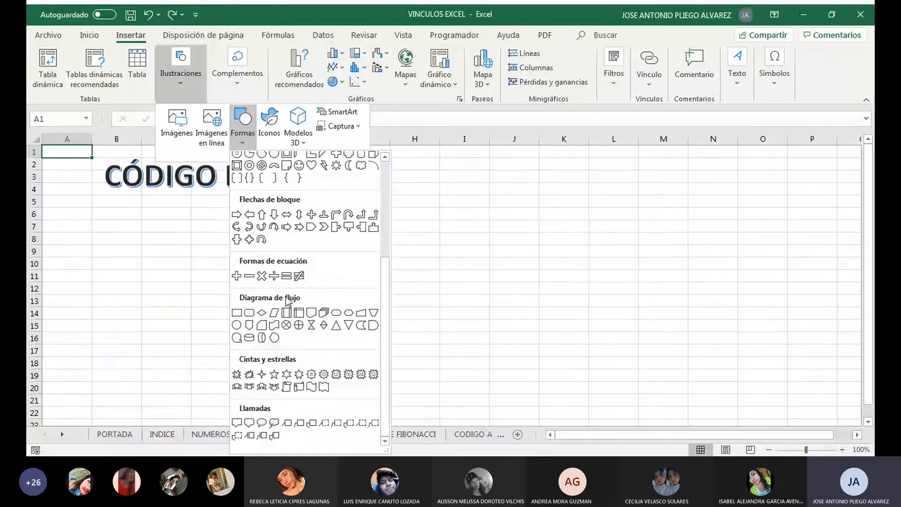
pyautogui.click(385, 157)
pyautogui.click(385, 157)
pyautogui.click(385, 157)
pyautogui.click(385, 157)
pyautogui.click(385, 158)
pyautogui.click(385, 157)
pyautogui.click(385, 157)
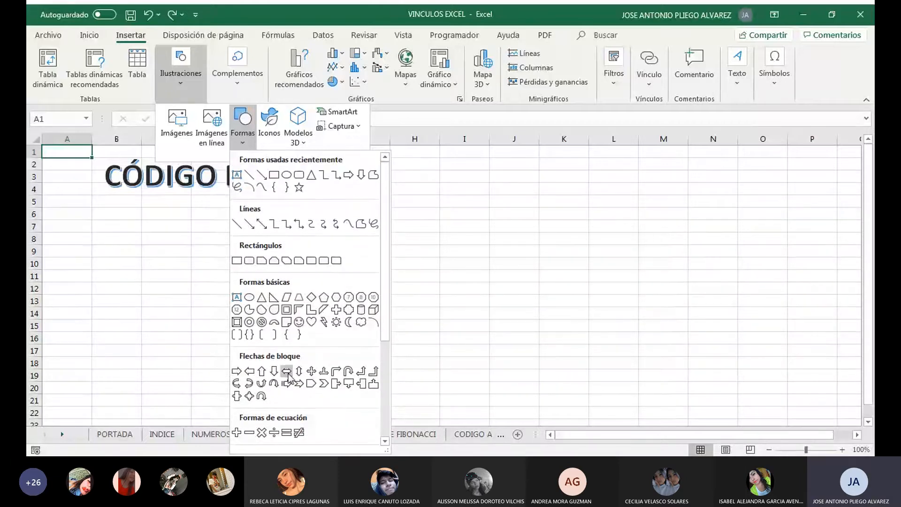
pyautogui.click(248, 374)
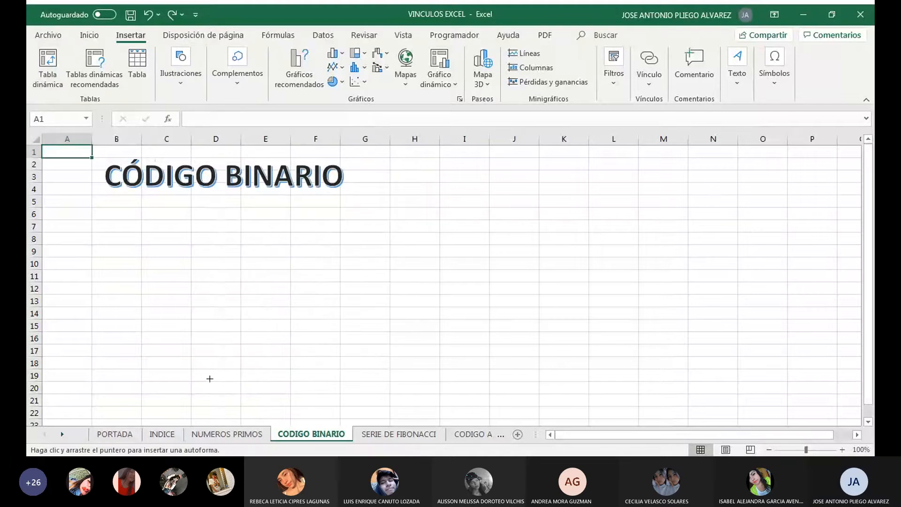
pyautogui.moveTo(141, 223); pyautogui.dragTo(240, 313)
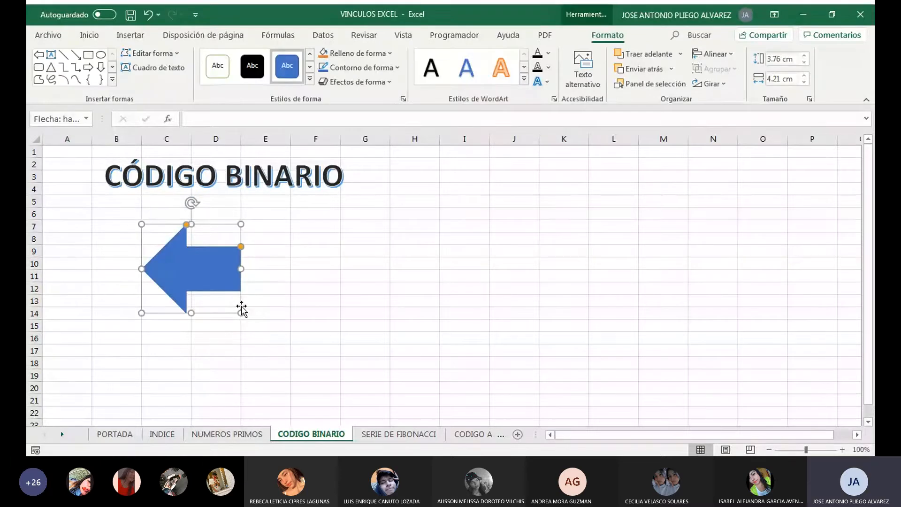
# Fill the left arrow with white and set its text colour to black.
pyautogui.click(388, 54)
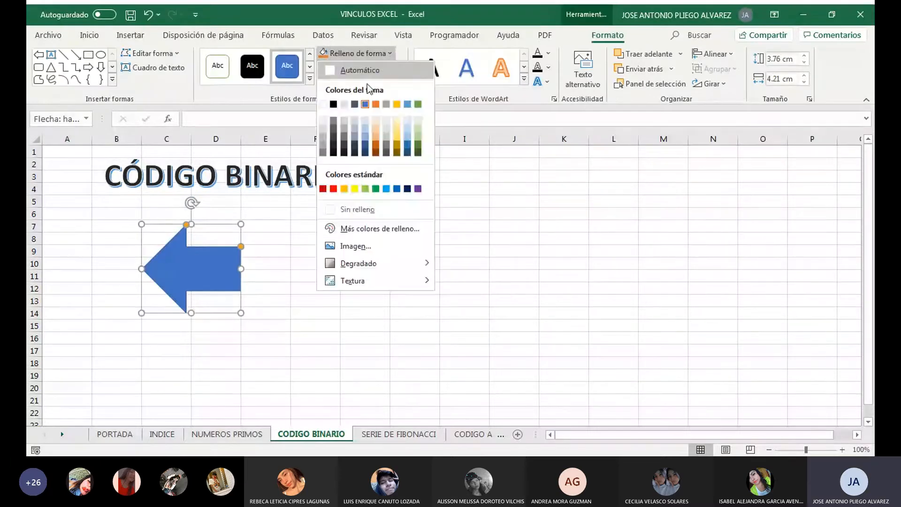
pyautogui.click(323, 105)
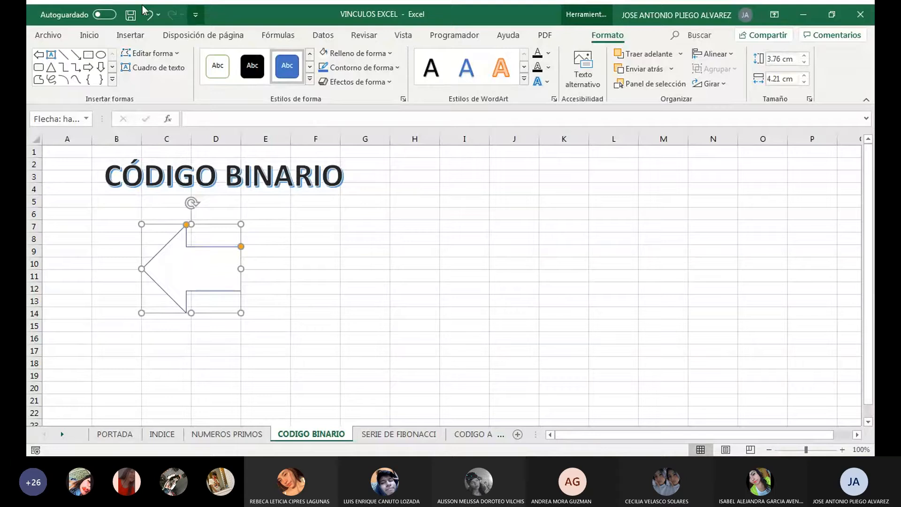
pyautogui.click(89, 35)
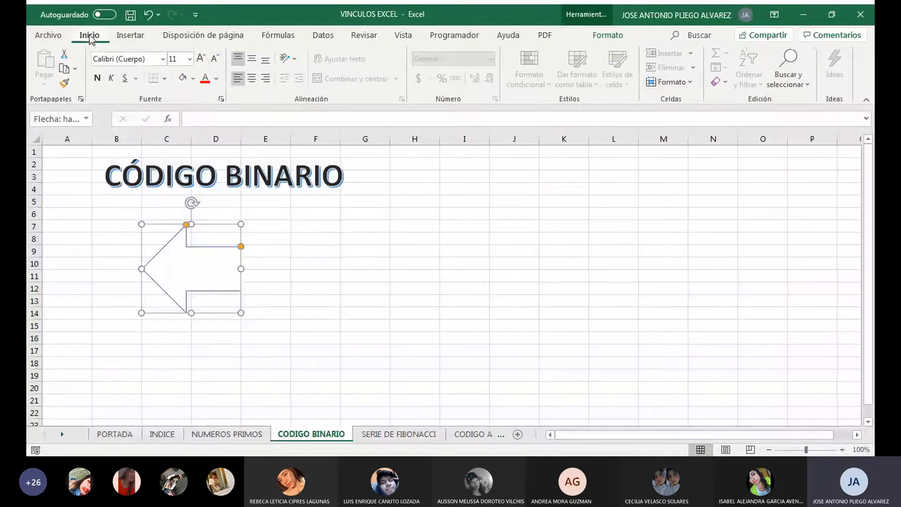
pyautogui.click(217, 79)
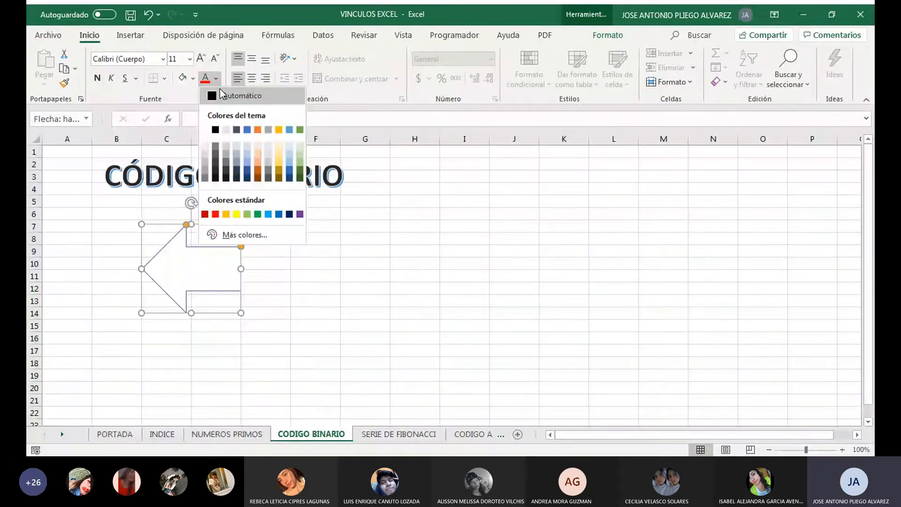
pyautogui.click(216, 130)
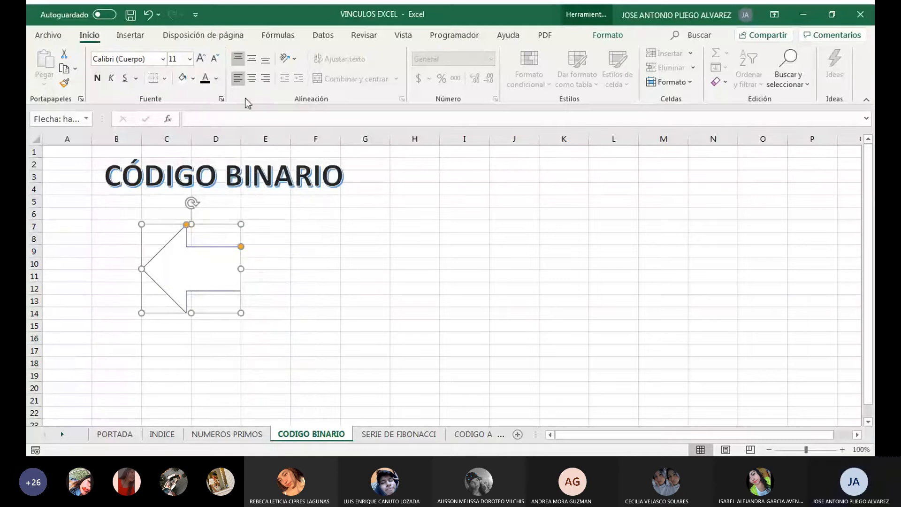
# Centre the arrow's text horizontally and vertically and increase its font size to 16.
pyautogui.click(253, 80)
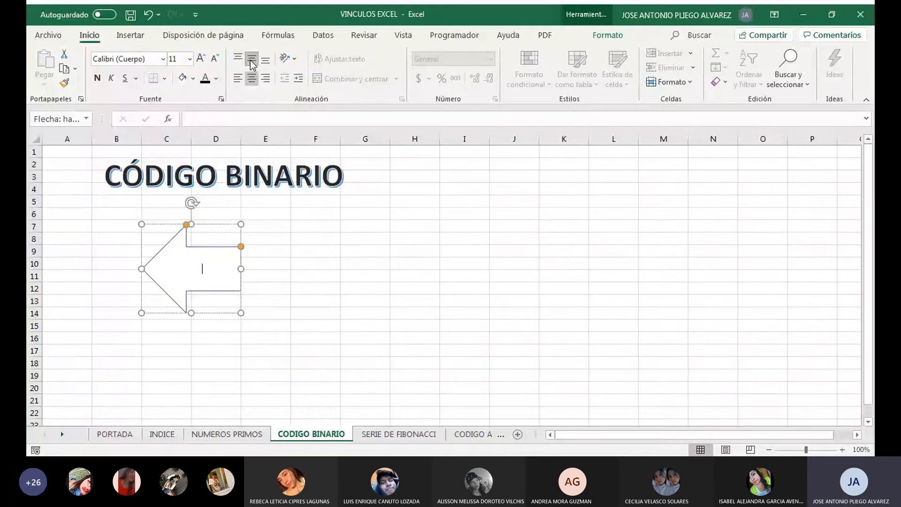
pyautogui.click(201, 58)
pyautogui.click(201, 58)
pyautogui.click(200, 60)
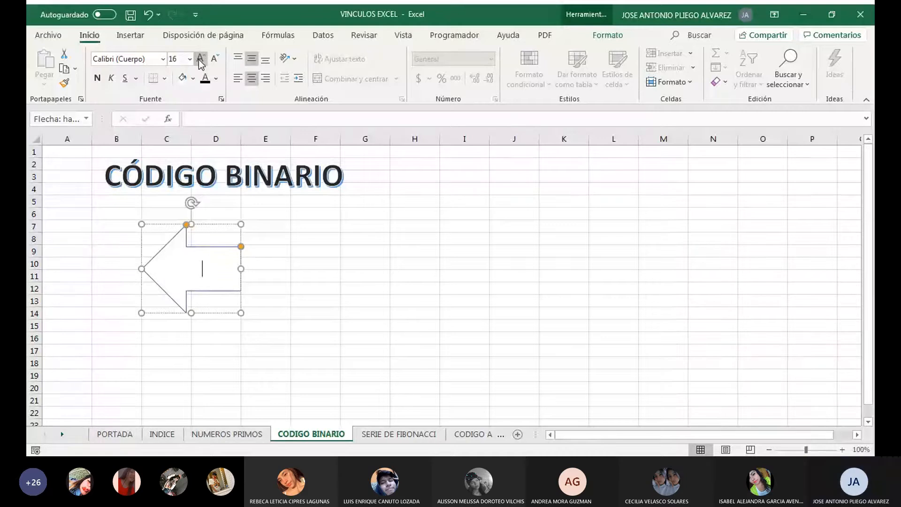
# Label the left arrow ÍNDICE and link it to the INDICE sheet of this document.
pyautogui.write('ÍNDICE')
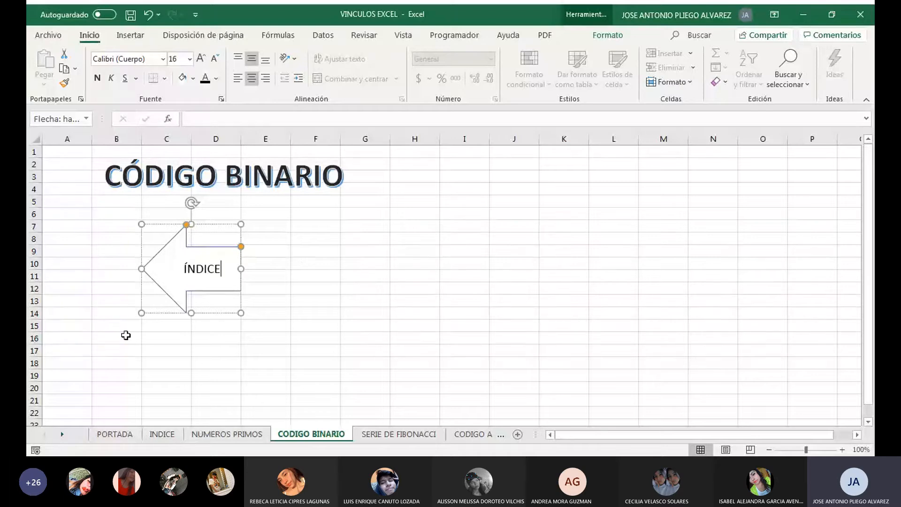
pyautogui.click(304, 277)
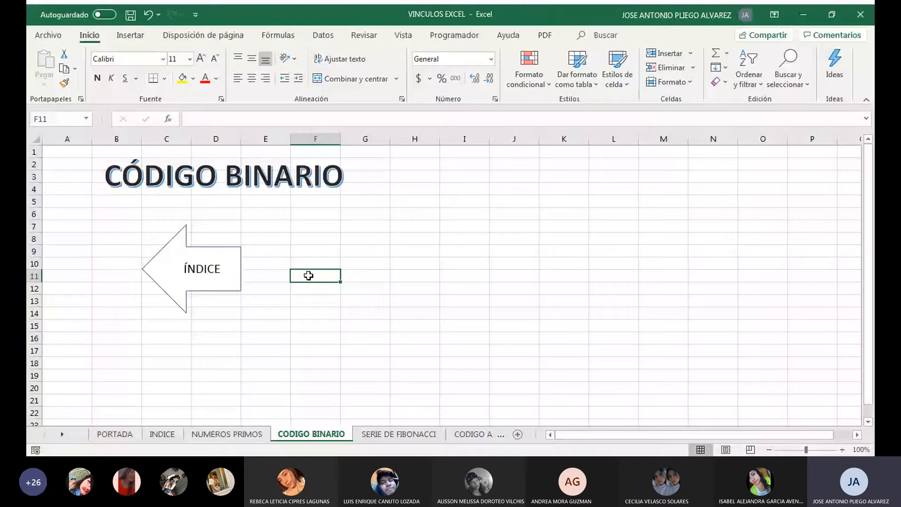
pyautogui.click(211, 247)
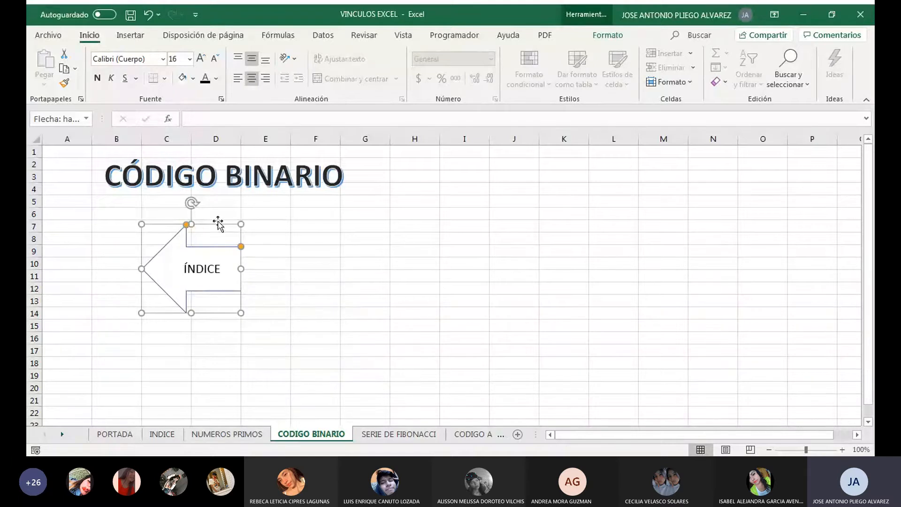
pyautogui.click(129, 37)
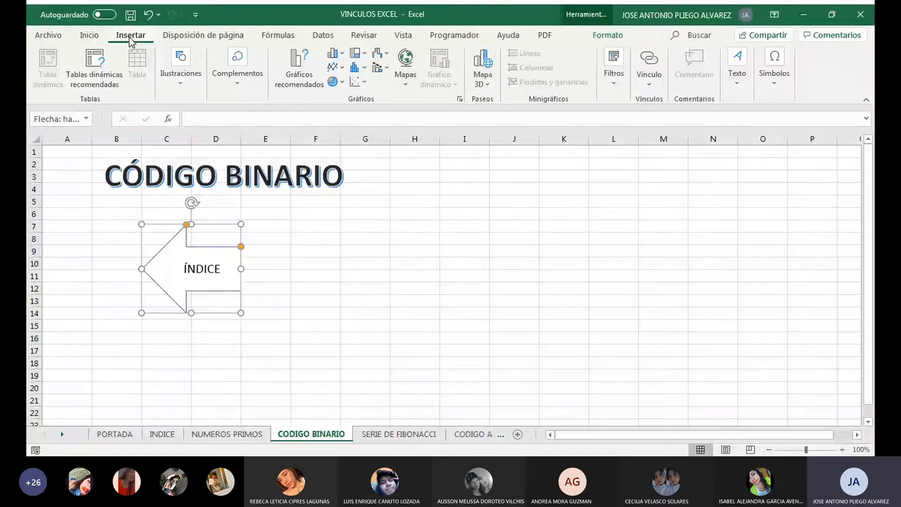
pyautogui.click(647, 66)
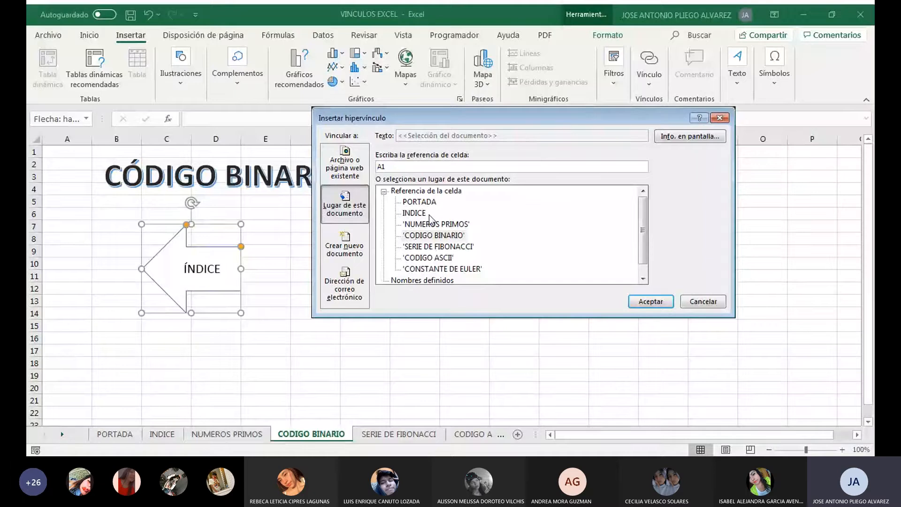
pyautogui.click(412, 214)
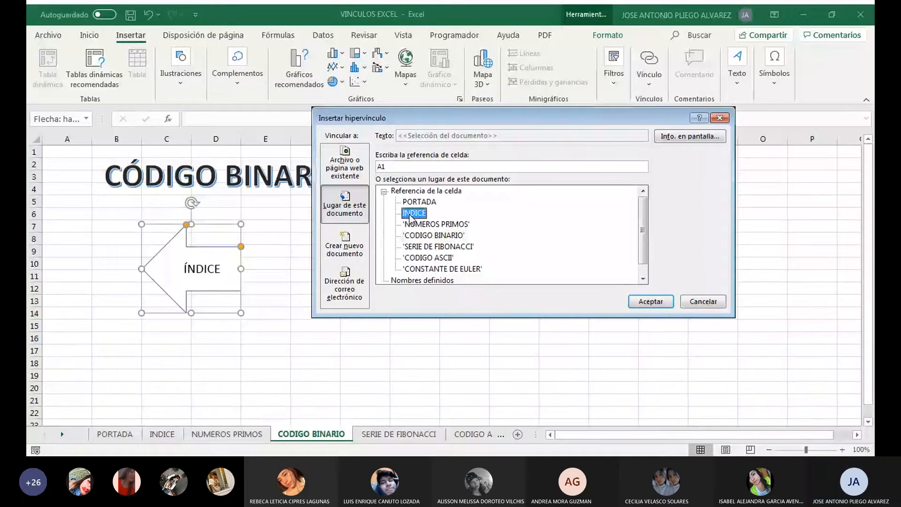
pyautogui.click(648, 304)
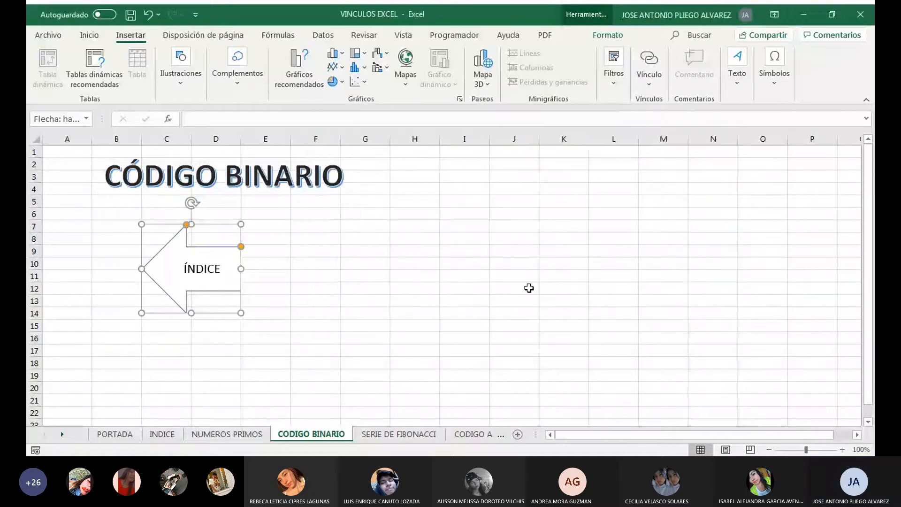
pyautogui.click(325, 251)
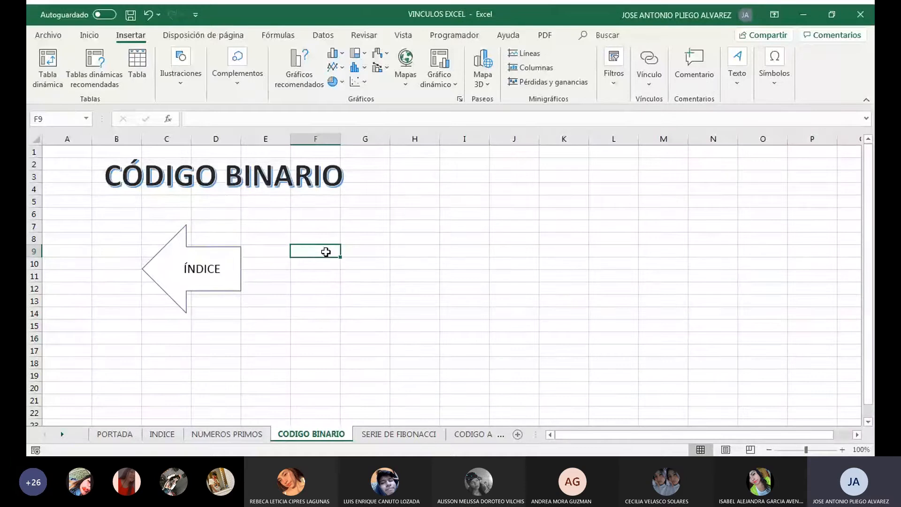
# Test the links by following the arrow to INDICE, opening NUMEROS PRIMOS from its title and returning through that sheet's ÍNDICE arrow.
pyautogui.click(166, 269)
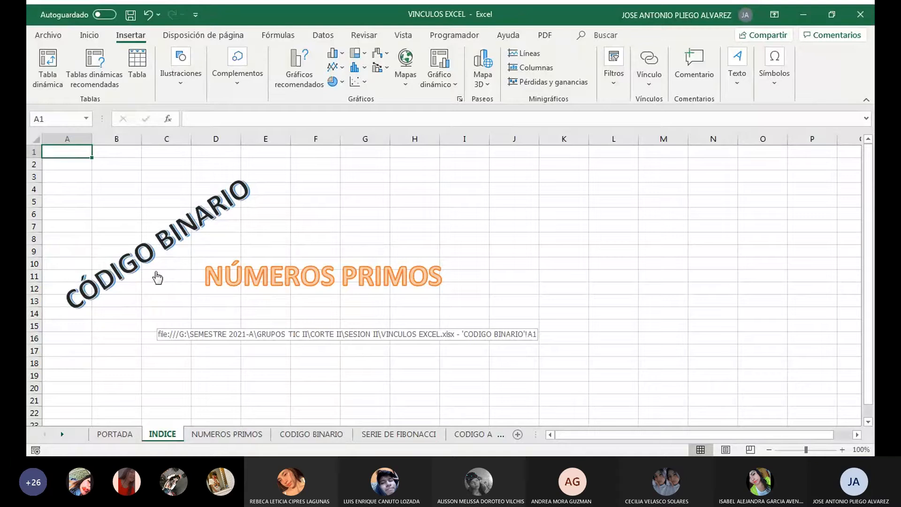
pyautogui.click(258, 275)
pyautogui.scroll(1, 257, 275)
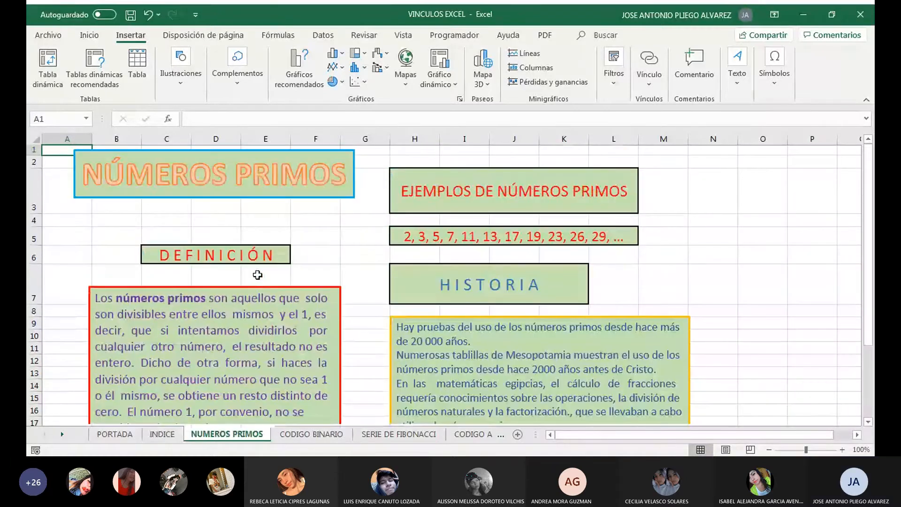
pyautogui.scroll(-5, 258, 275)
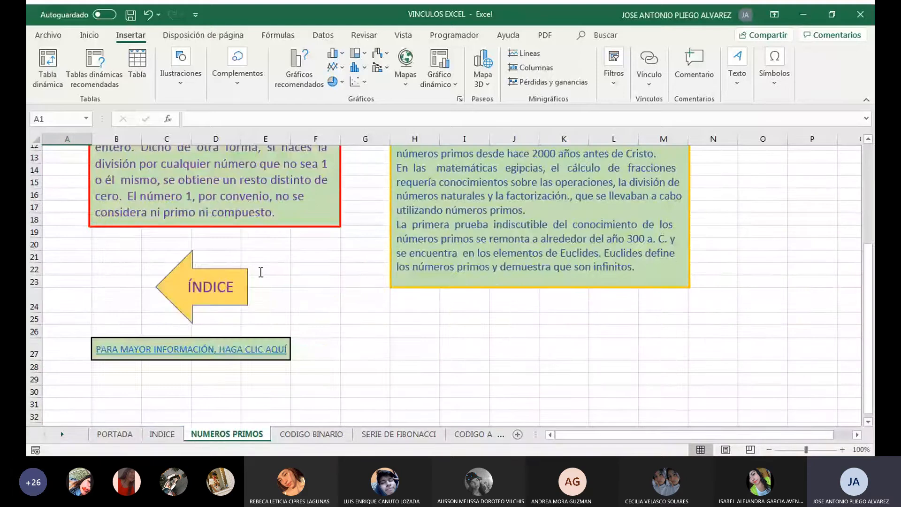
pyautogui.click(258, 271)
pyautogui.click(172, 257)
pyautogui.click(216, 280)
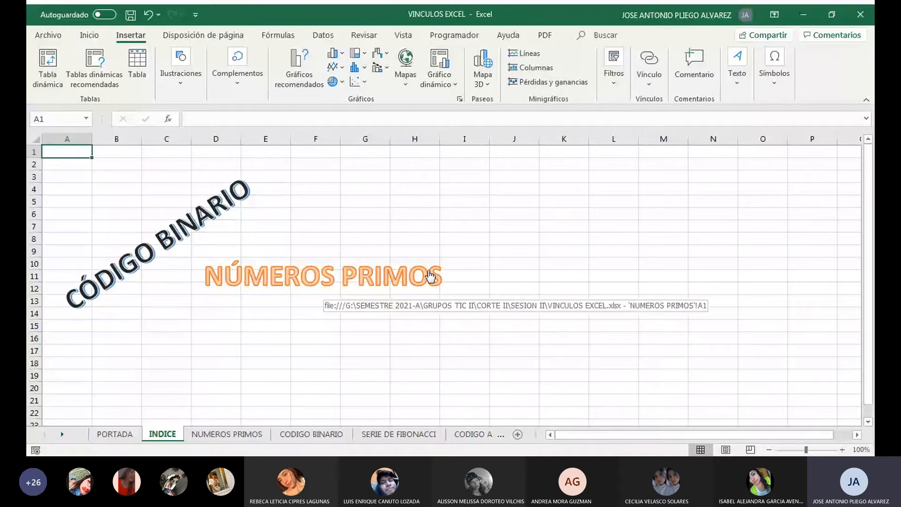
# Check the more-information link cell on the NUMEROS PRIMOS sheet and go back to the CODIGO BINARIO sheet.
pyautogui.click(242, 435)
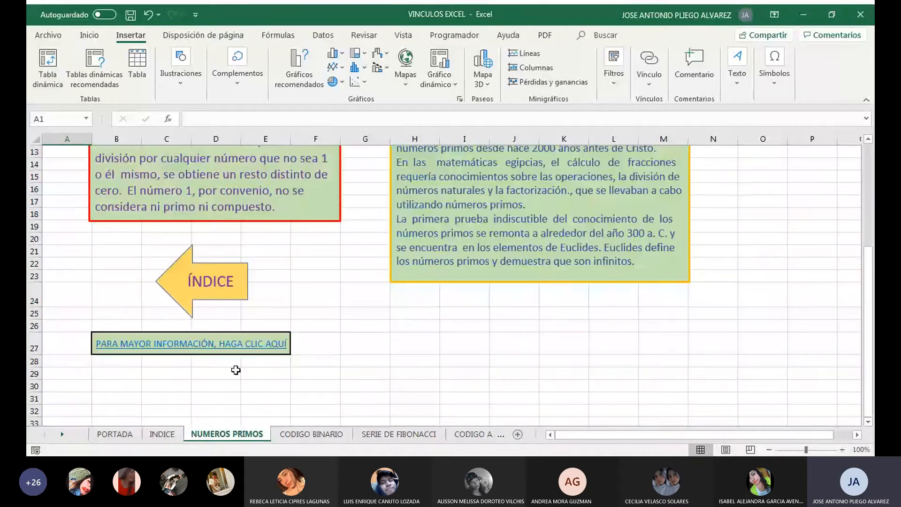
pyautogui.click(303, 435)
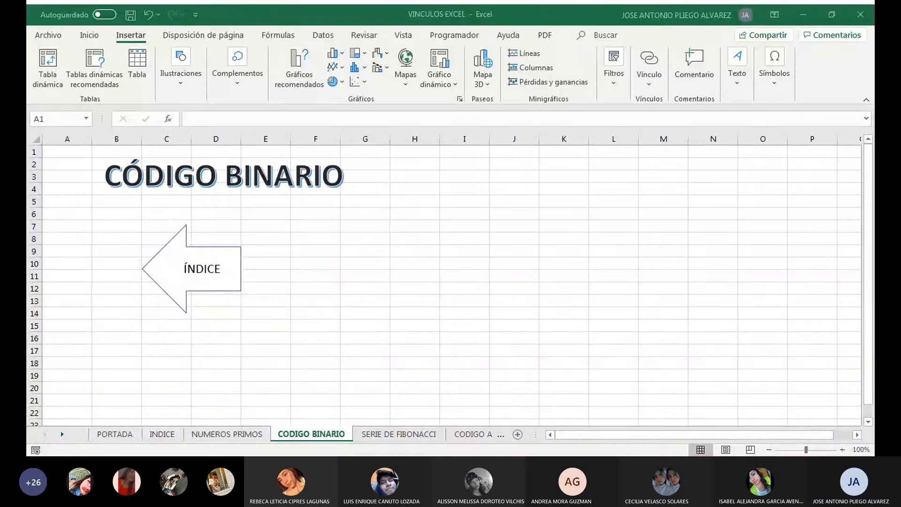
pyautogui.hotkey('alt', 'Tab')
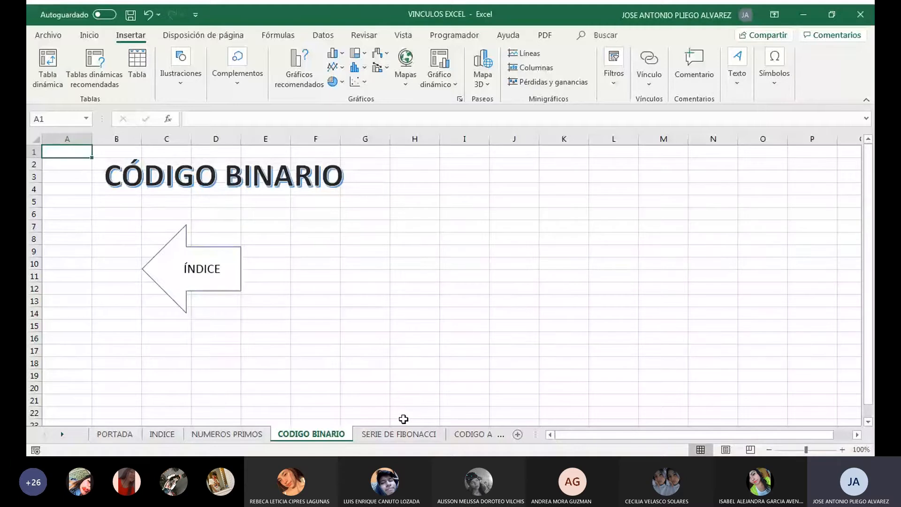
pyautogui.hotkey('alt', 'Tab')
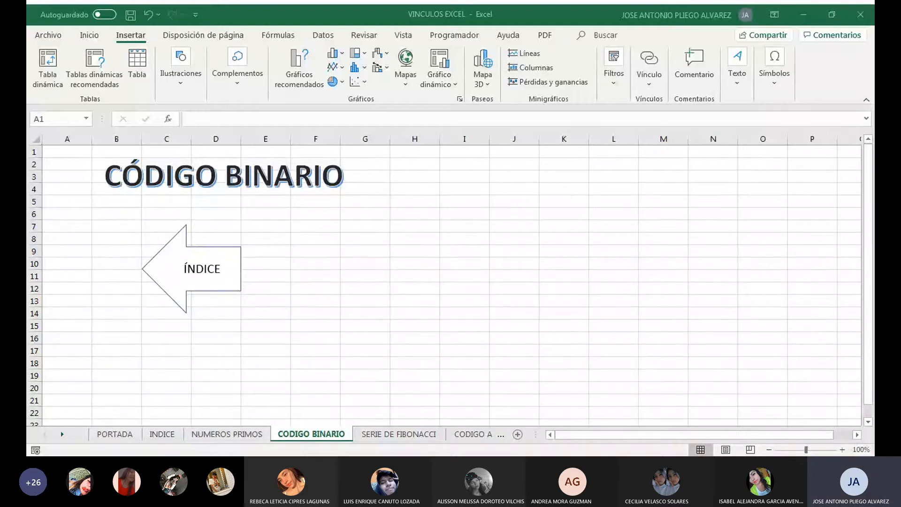
pyautogui.click(331, 275)
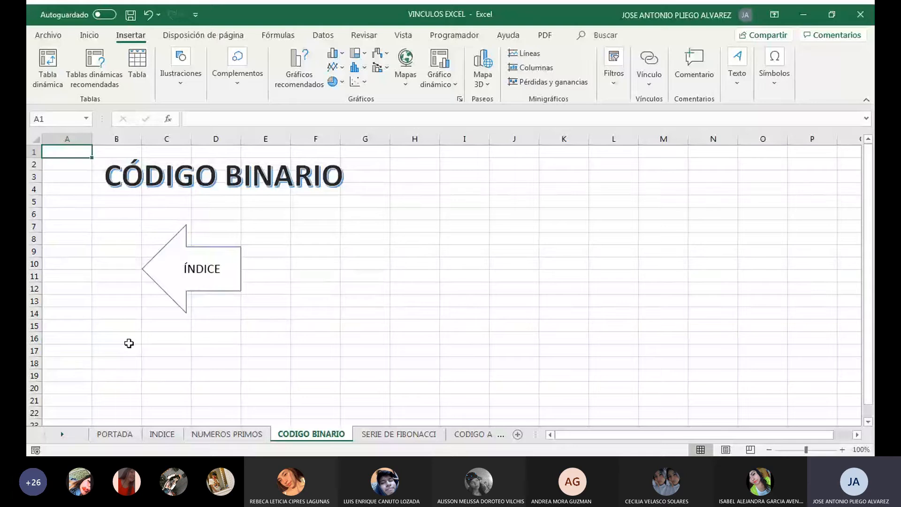
# Merge and centre cells B16:E16 with wrapped text and middle alignment, and set their font size to 14.
pyautogui.moveTo(129, 341); pyautogui.dragTo(250, 337)
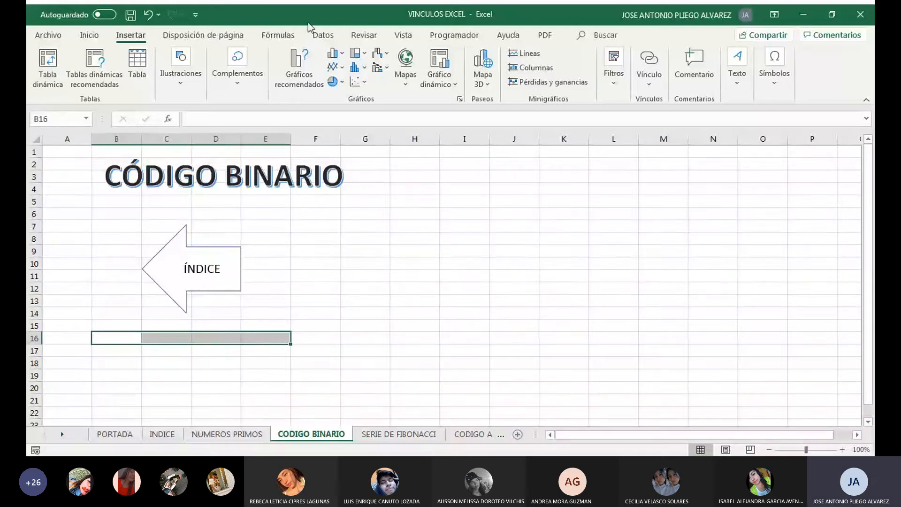
pyautogui.click(86, 38)
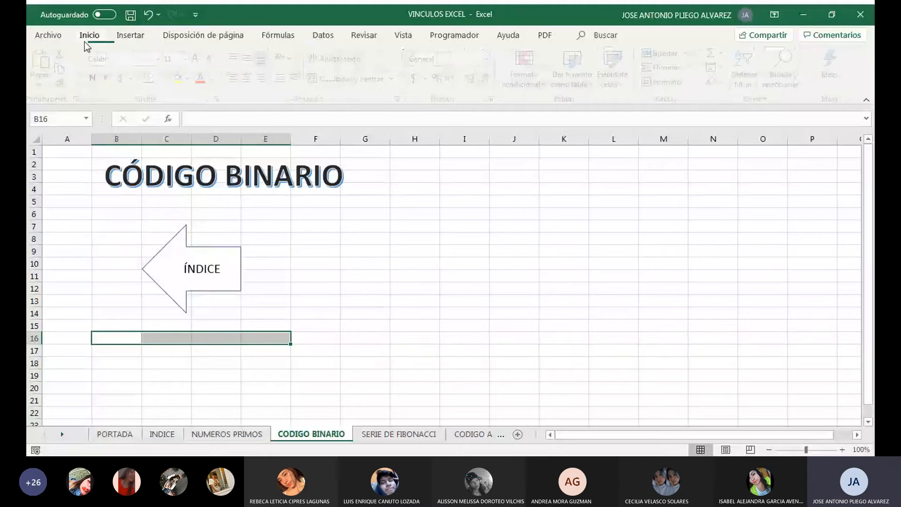
pyautogui.click(350, 79)
pyautogui.click(344, 60)
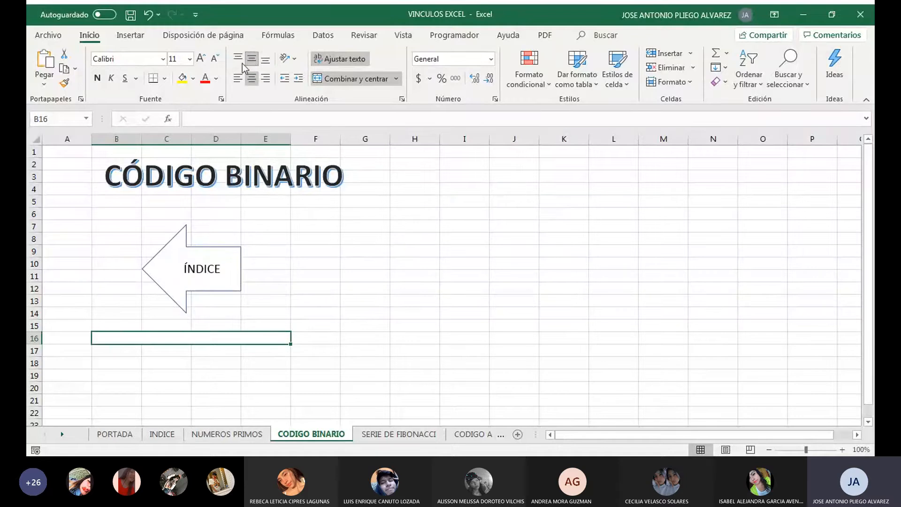
pyautogui.click(200, 60)
pyautogui.click(201, 60)
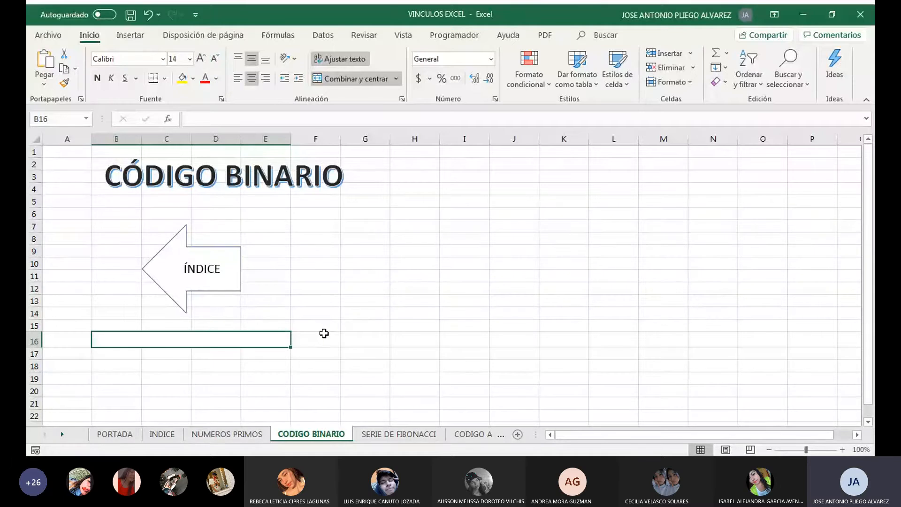
# Enter PARA MAYOR INFORMACIÓN HAGA CLIC AQUÍ in the merged cell below the arrow.
pyautogui.write('PARA MA')
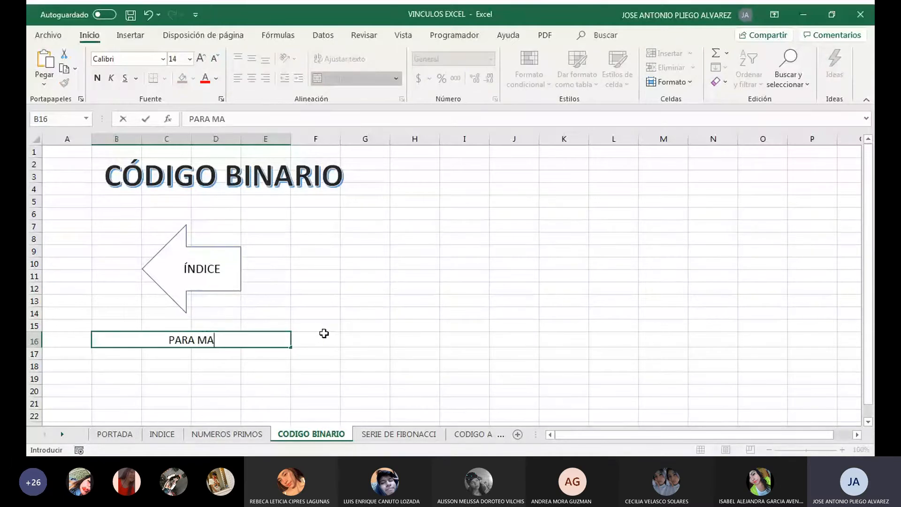
pyautogui.write('YOR INFOR')
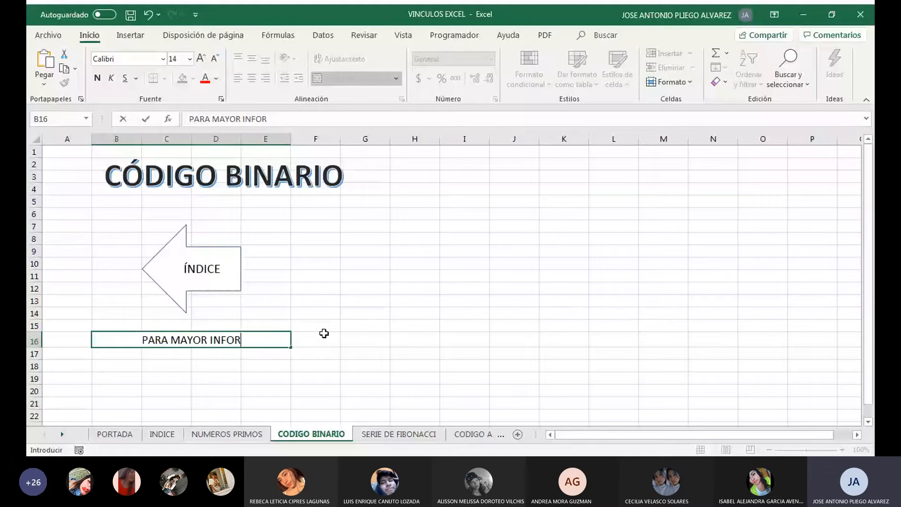
pyautogui.write('MACIÓ')
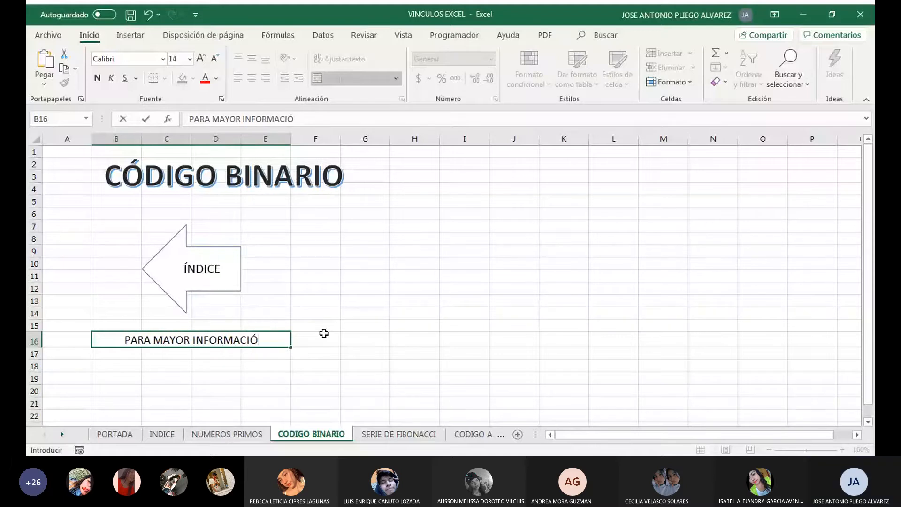
pyautogui.write('N HAGA CL')
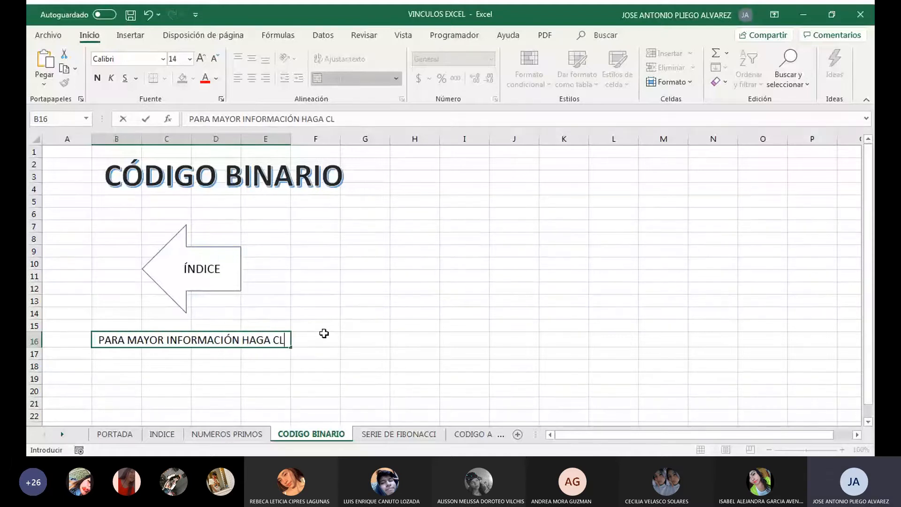
pyautogui.write('IC A')
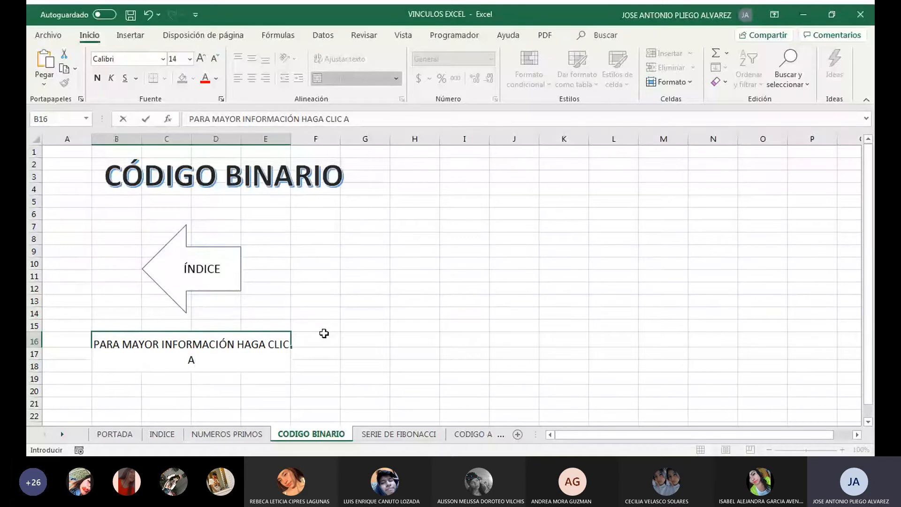
pyautogui.write('QUÍ')
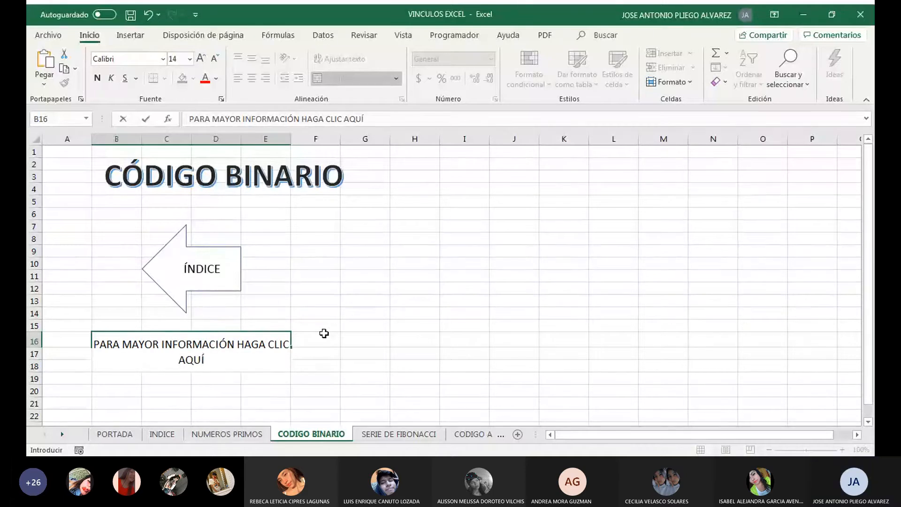
pyautogui.press('Return')
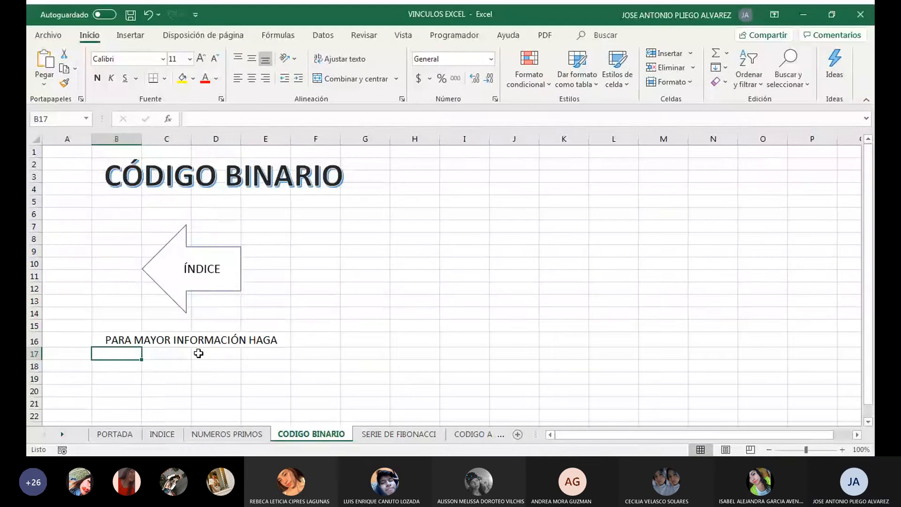
# Reduce the font size of the merged cell's text to 12.
pyautogui.click(132, 341)
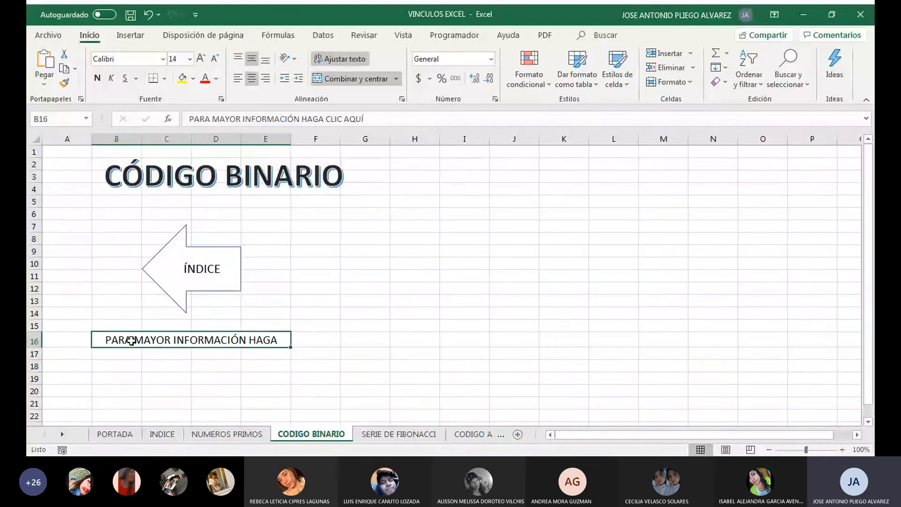
pyautogui.click(214, 63)
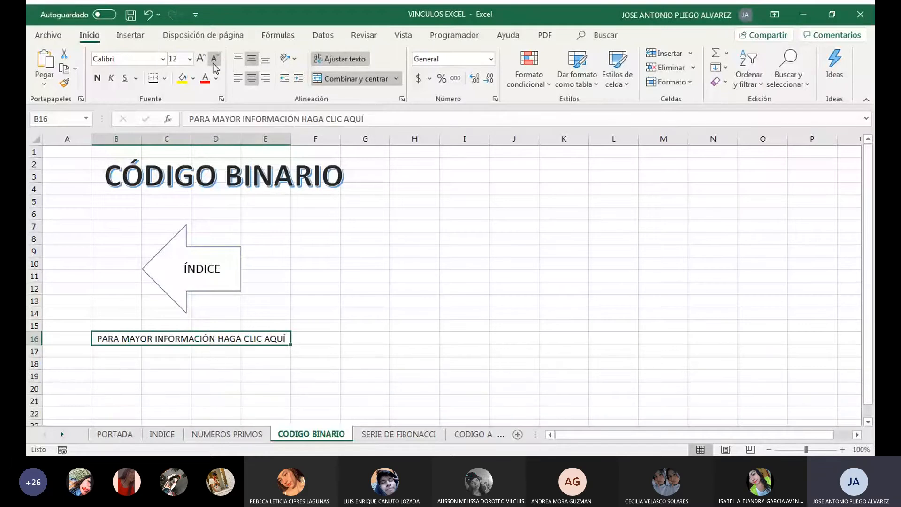
pyautogui.click(212, 363)
# Apply a thick outside border to the merged information cell.
pyautogui.click(180, 338)
pyautogui.scroll(1, 186, 364)
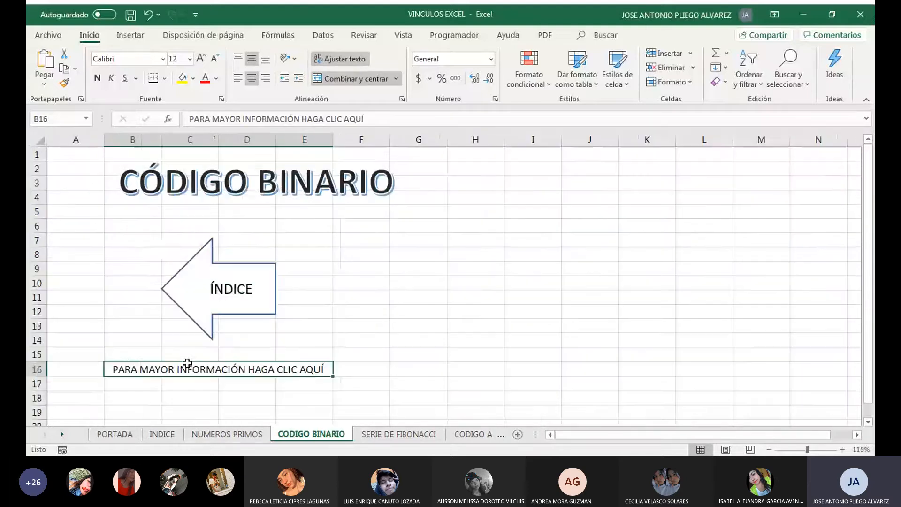
pyautogui.scroll(2, 187, 363)
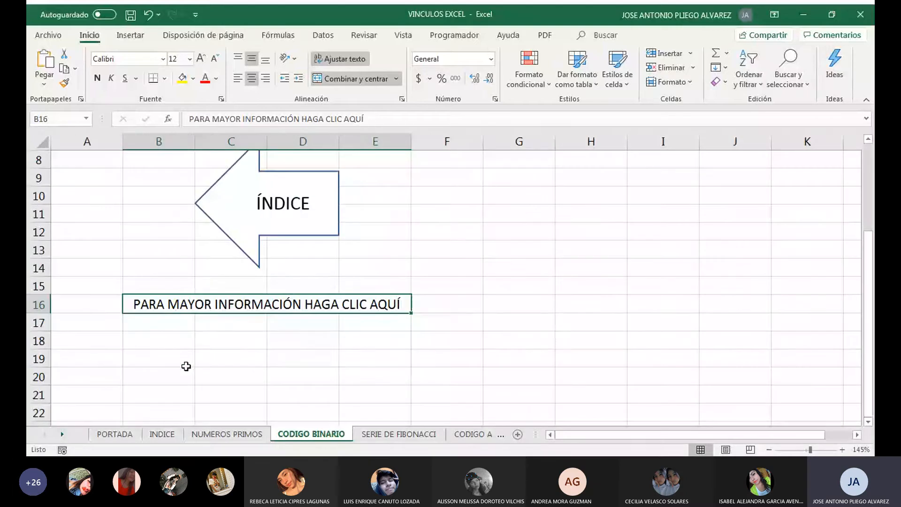
pyautogui.click(260, 371)
pyautogui.click(221, 305)
pyautogui.click(166, 79)
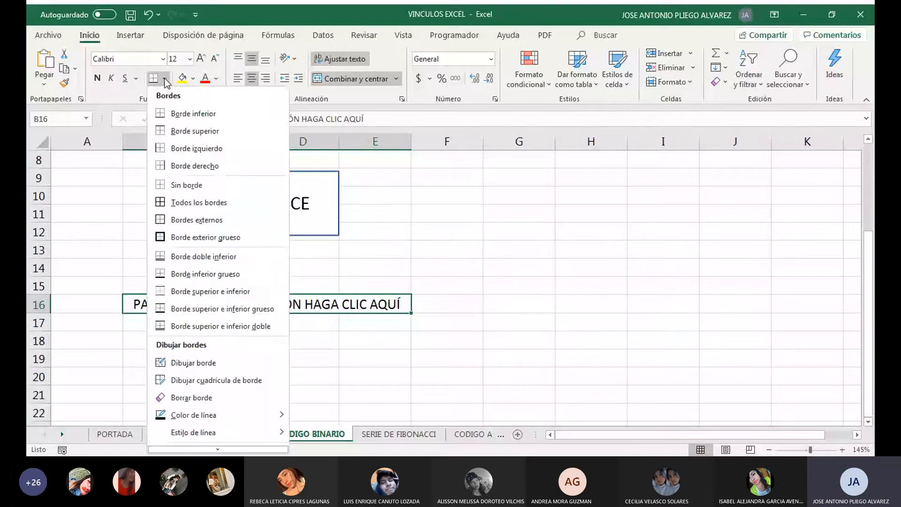
pyautogui.click(168, 238)
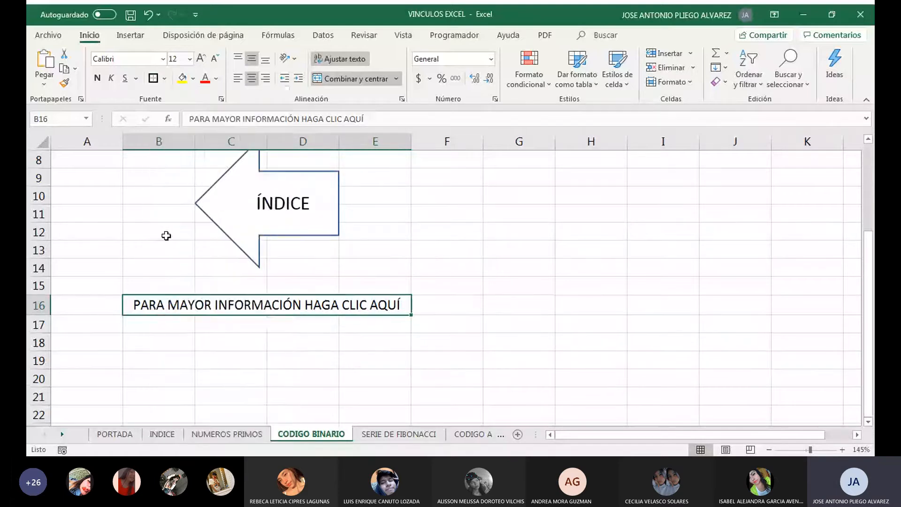
pyautogui.click(230, 360)
# Hyperlink the merged information cell to the copied web address ending in /digitalguide/paginas-web/desarrollo-web/codigo-binario/.
pyautogui.click(202, 308)
pyautogui.click(141, 40)
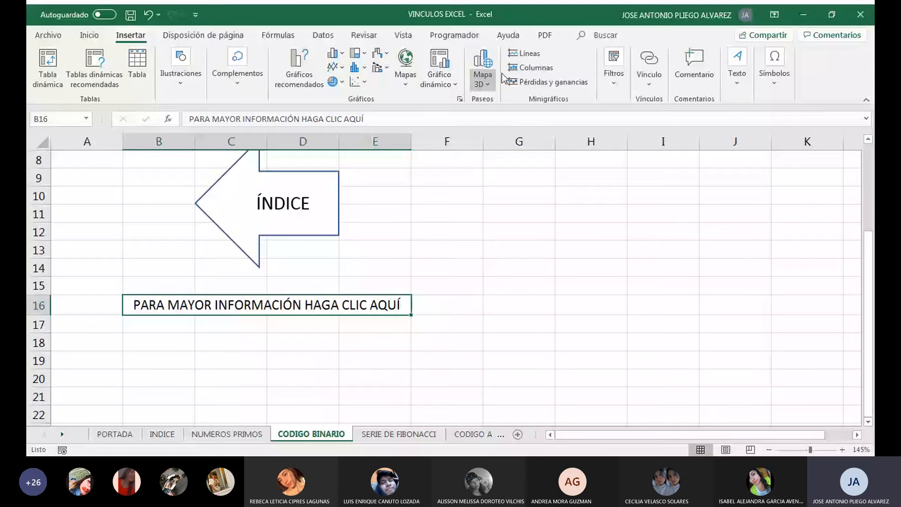
pyautogui.click(648, 59)
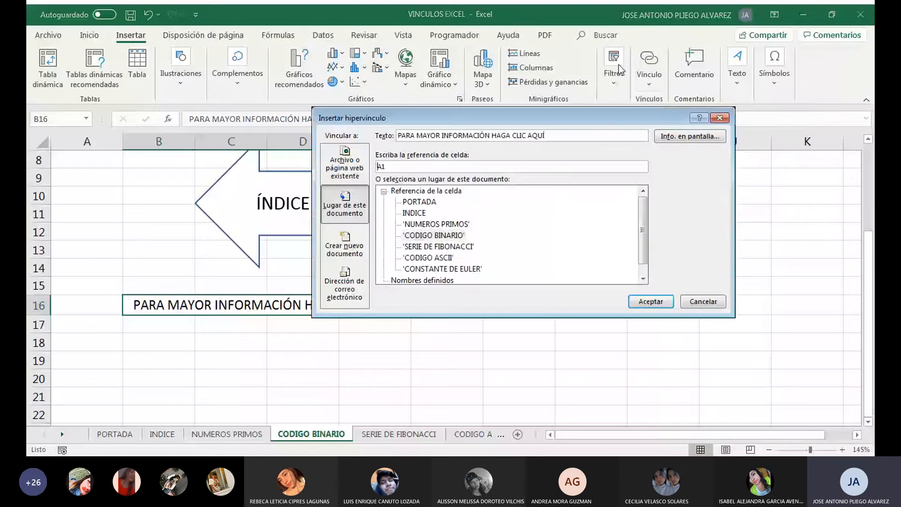
pyautogui.click(329, 163)
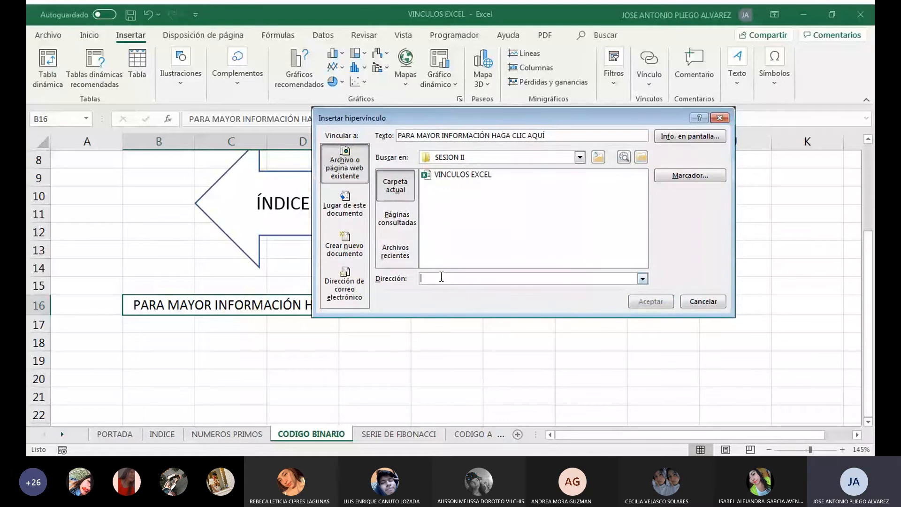
pyautogui.hotkey('ctrl', 'v')
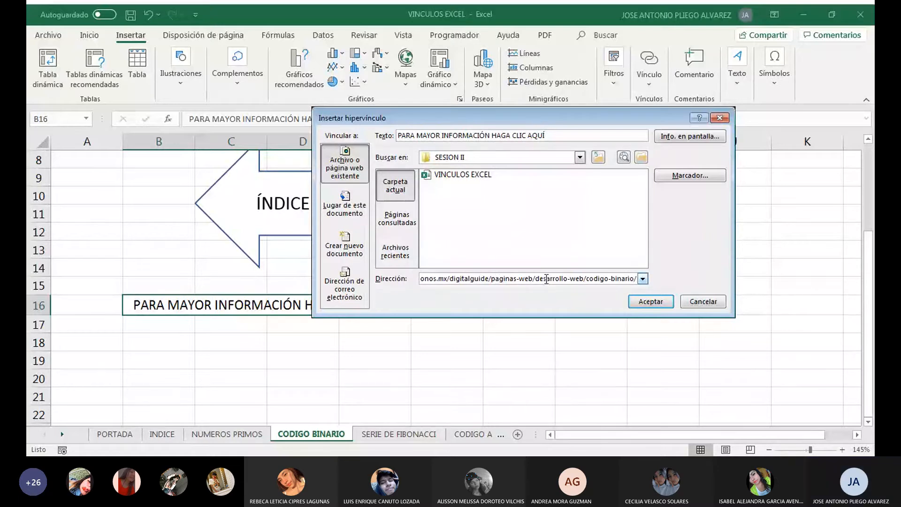
pyautogui.click(652, 307)
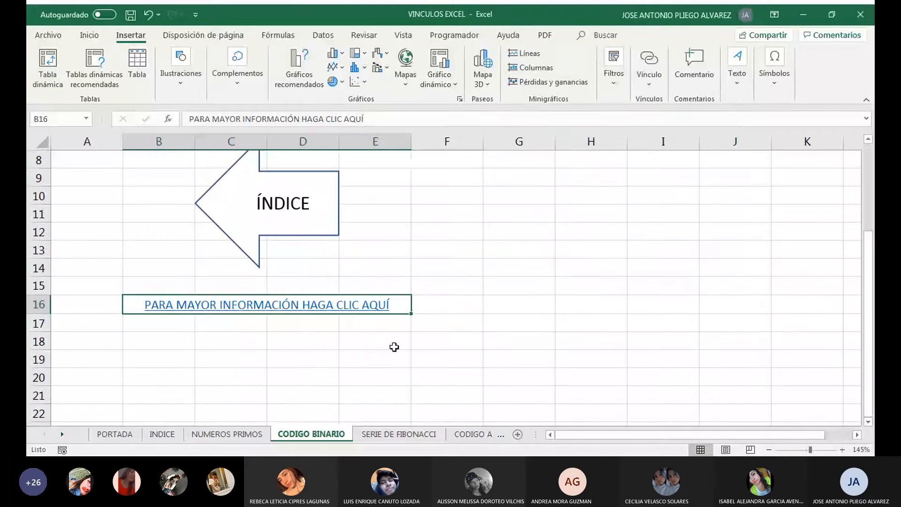
pyautogui.click(357, 348)
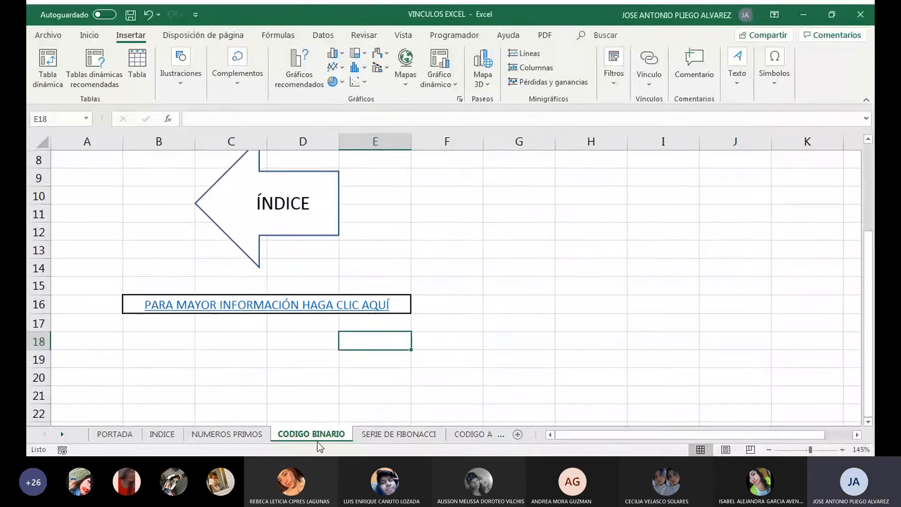
# Follow the PARA MAYOR INFORMACIÓN HAGA CLIC AQUÍ link to test its destination.
pyautogui.click(317, 466)
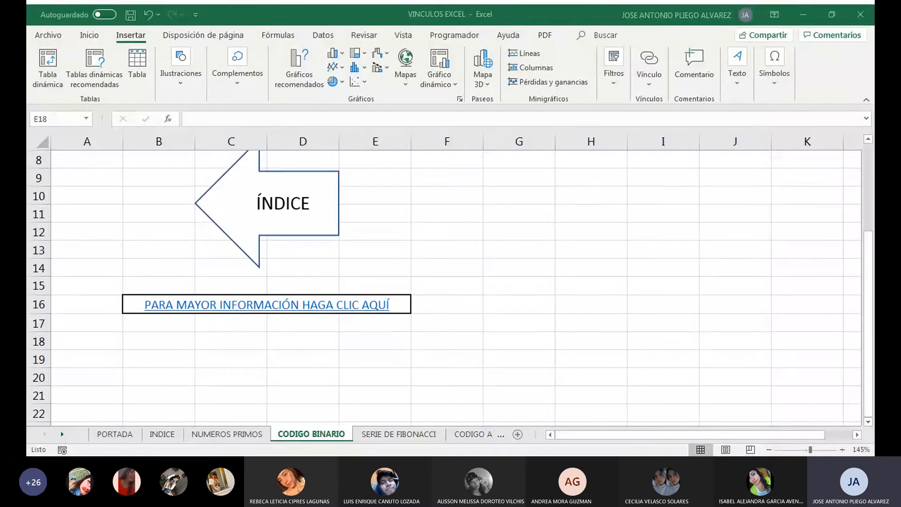
pyautogui.click(404, 422)
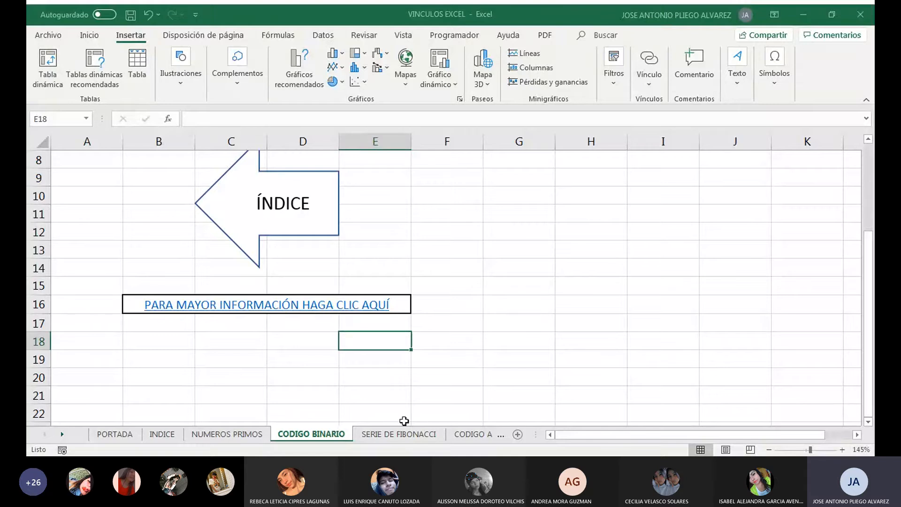
pyautogui.click(273, 308)
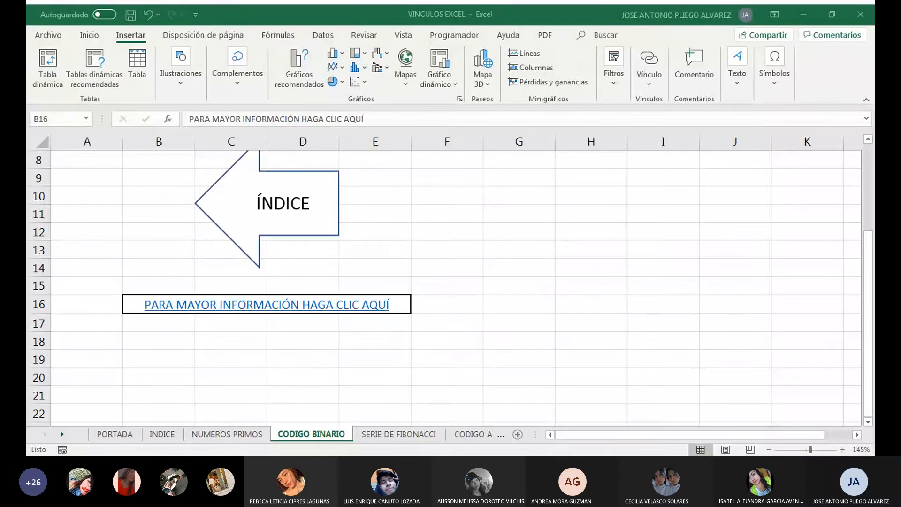
# Review the overall layout of the CODIGO BINARIO, INDICE and PORTADA sheets.
pyautogui.scroll(2, 407, 258)
pyautogui.scroll(1, 406, 258)
pyautogui.keyDown('ctrl'); pyautogui.scroll(-2, 407, 259); pyautogui.keyUp('ctrl')
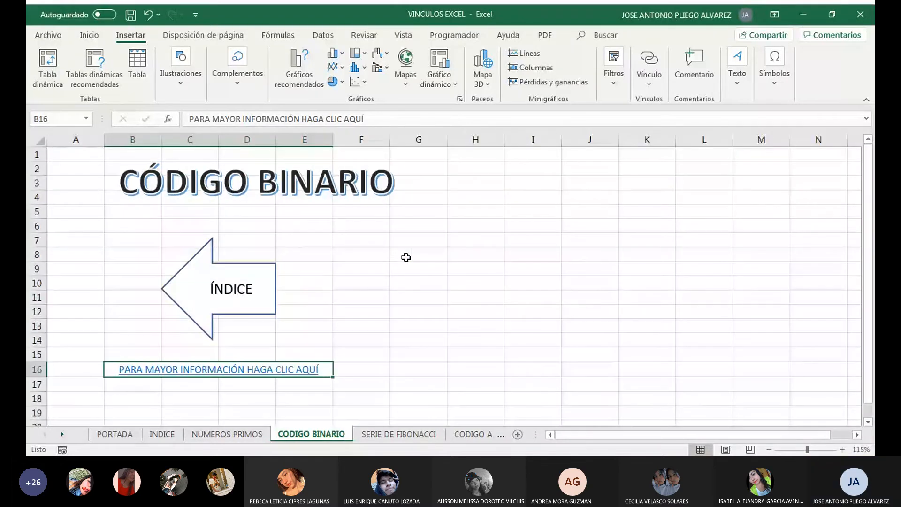
pyautogui.keyDown('ctrl'); pyautogui.scroll(-1, 404, 255); pyautogui.keyUp('ctrl')
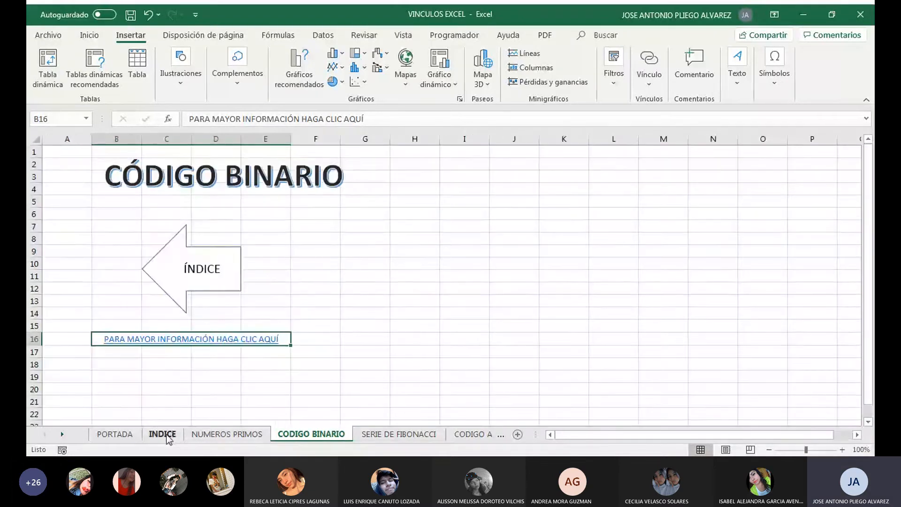
pyautogui.click(169, 437)
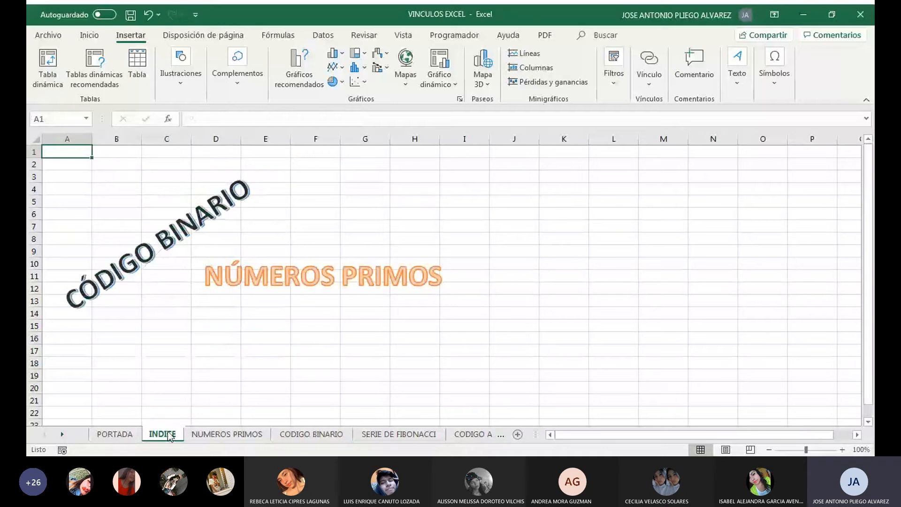
pyautogui.click(126, 435)
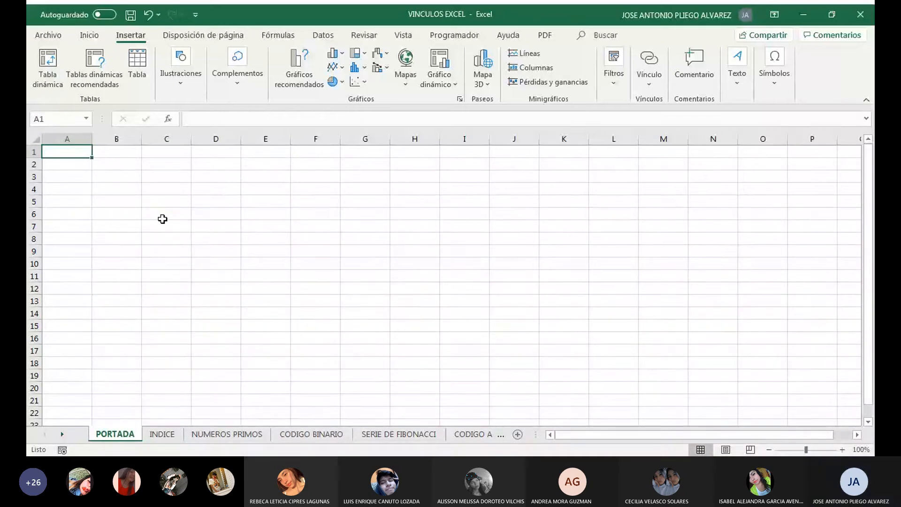
pyautogui.click(165, 434)
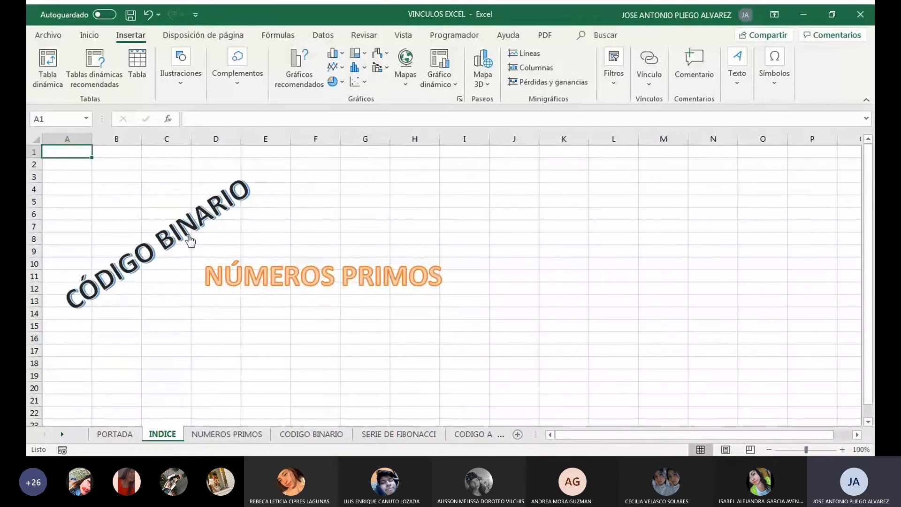
# Examine the NUMEROS PRIMOS sheet as a model, including its DEFINICIÓN heading cell and the text box beneath it.
pyautogui.click(224, 435)
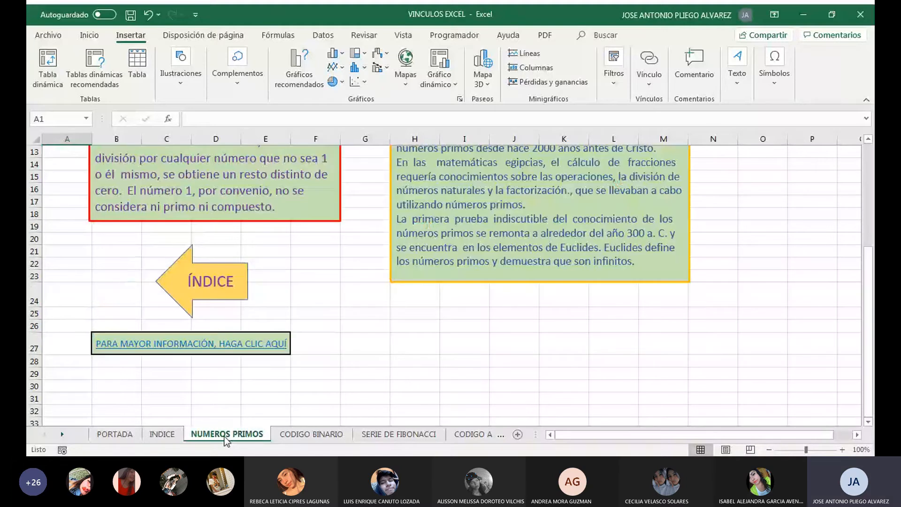
pyautogui.scroll(4, 235, 277)
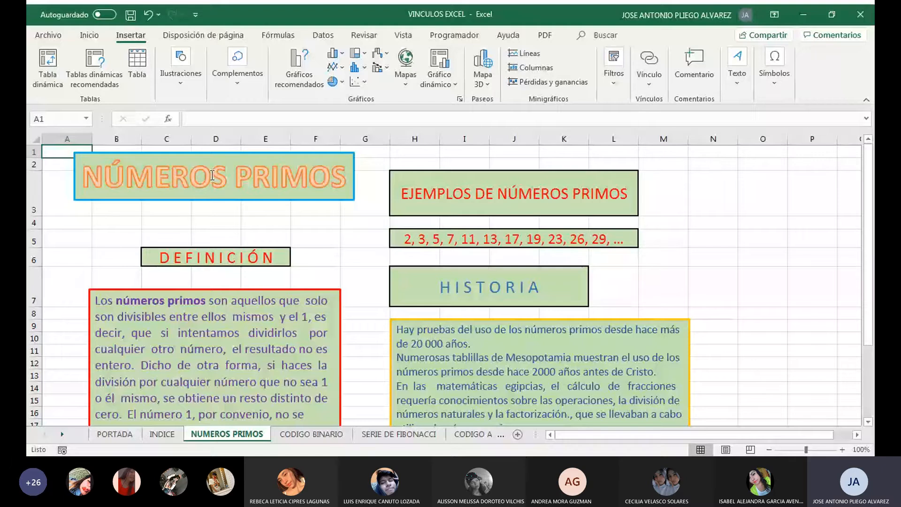
pyautogui.click(399, 434)
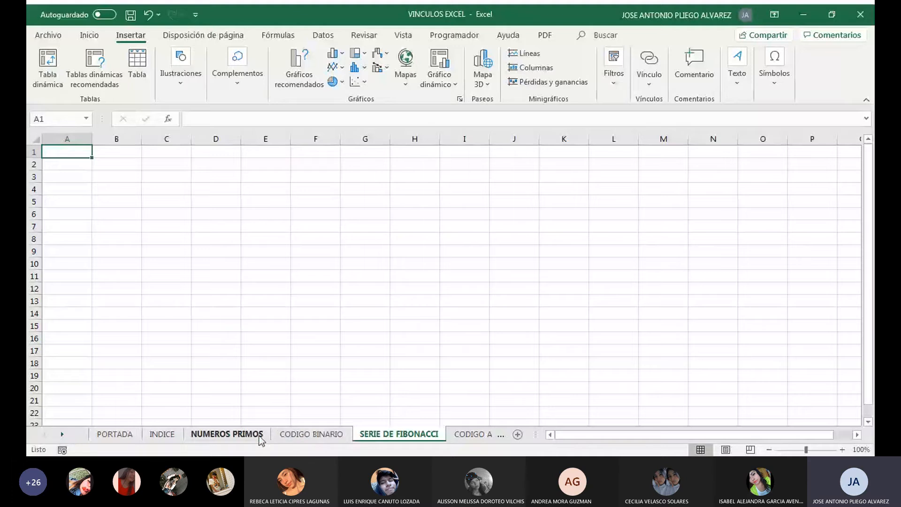
pyautogui.click(290, 435)
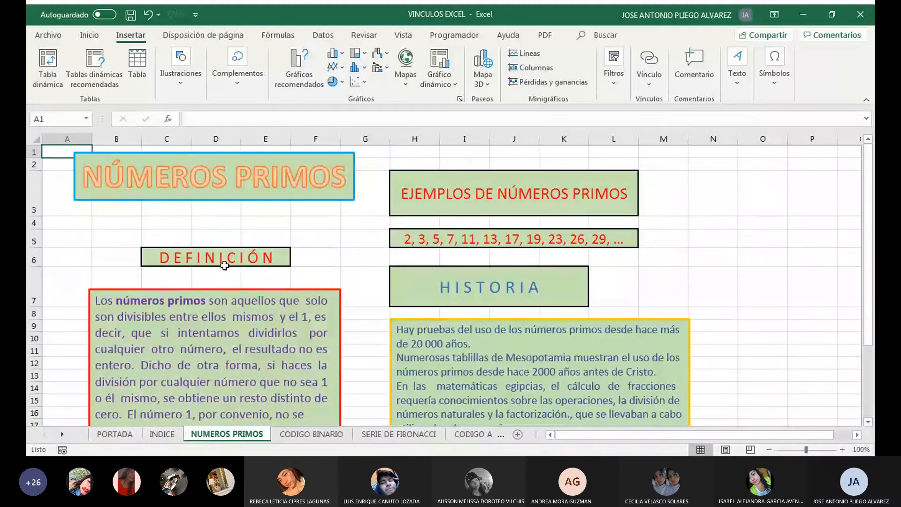
pyautogui.scroll(-1, 226, 262)
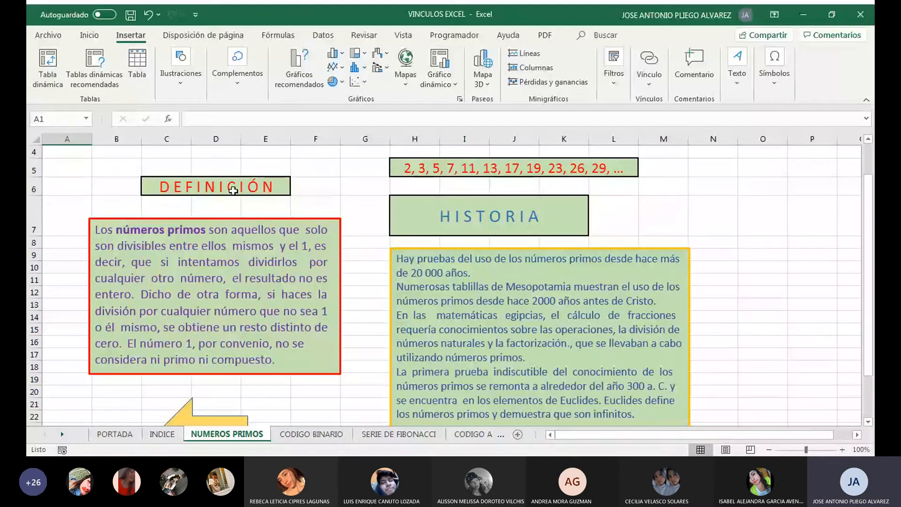
pyautogui.click(245, 251)
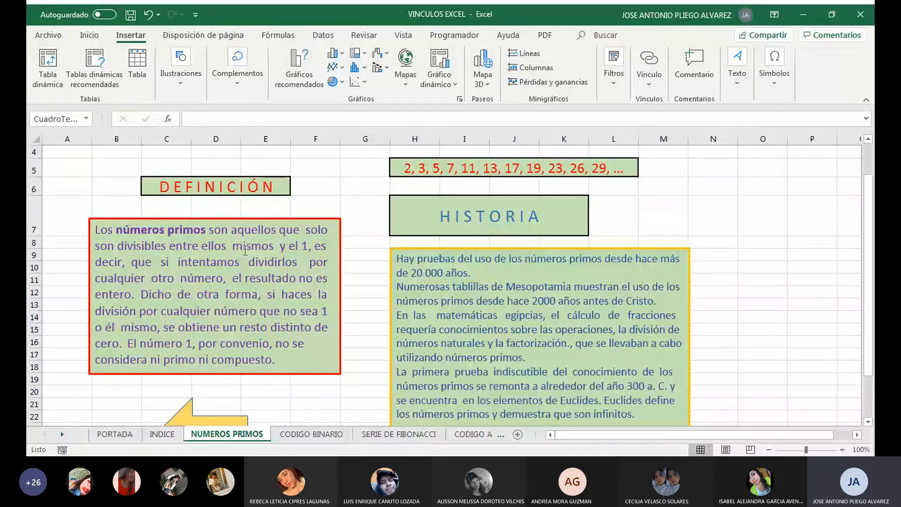
pyautogui.click(232, 189)
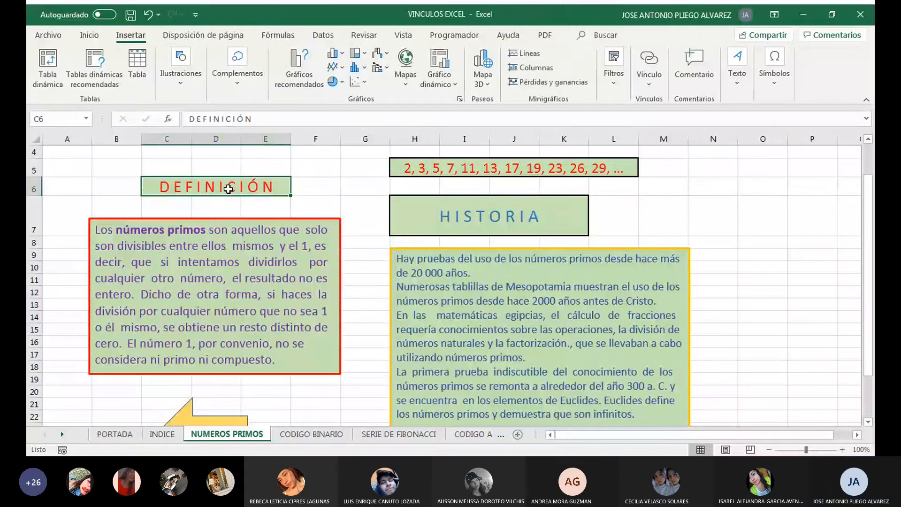
pyautogui.click(89, 36)
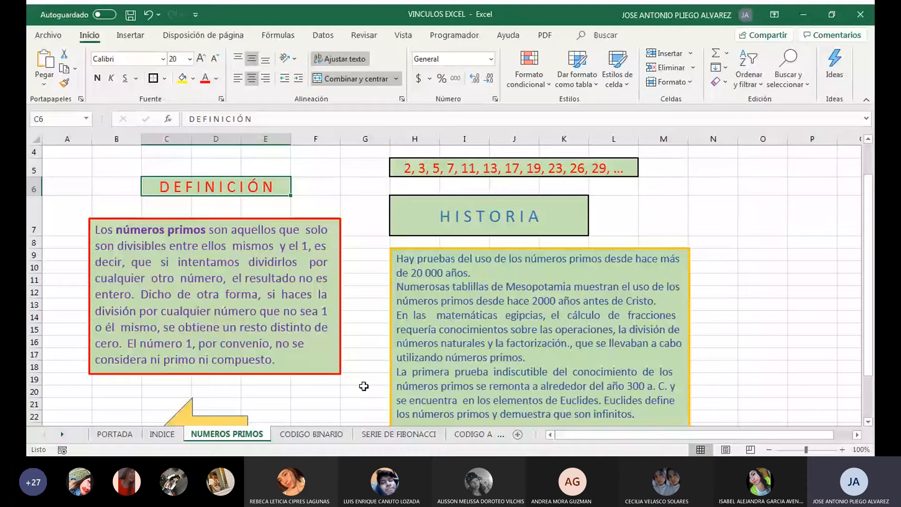
# Merge and centre cells F6:H6 on the CODIGO BINARIO sheet, with wrapped text and middle alignment.
pyautogui.click(311, 433)
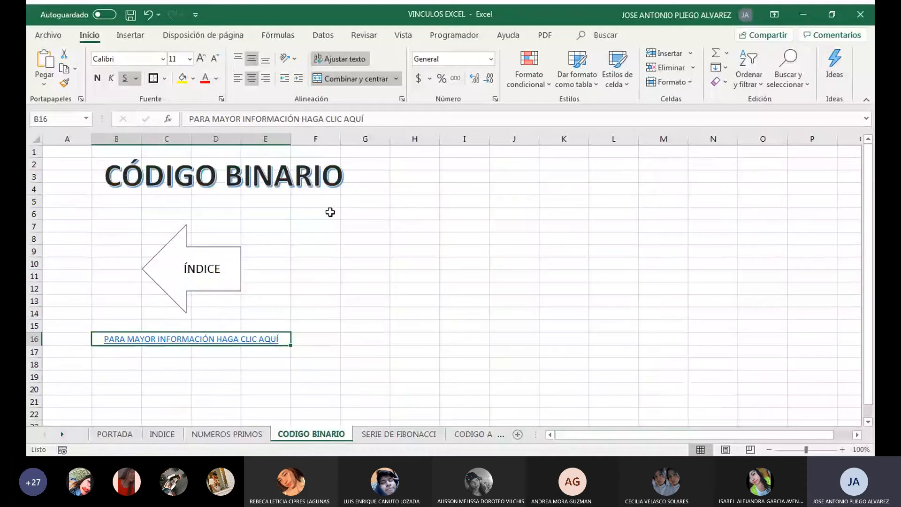
pyautogui.moveTo(318, 215); pyautogui.dragTo(429, 216)
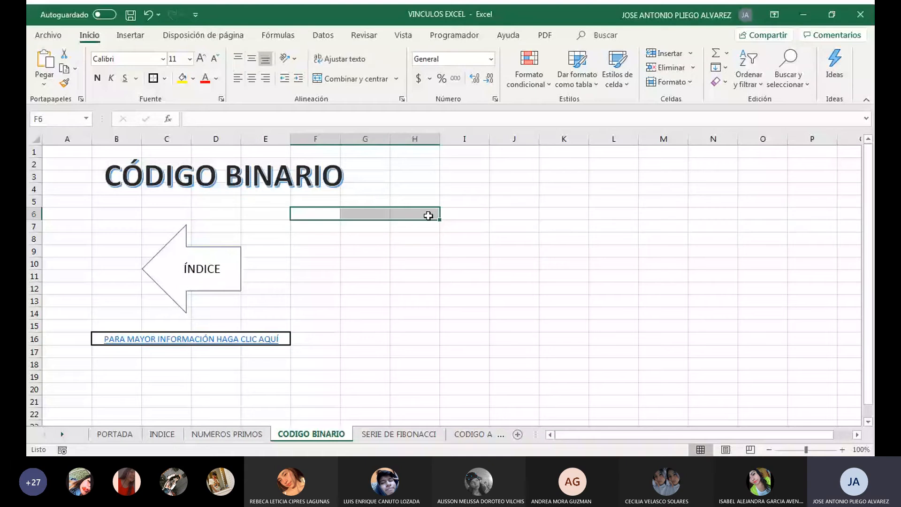
pyautogui.click(352, 79)
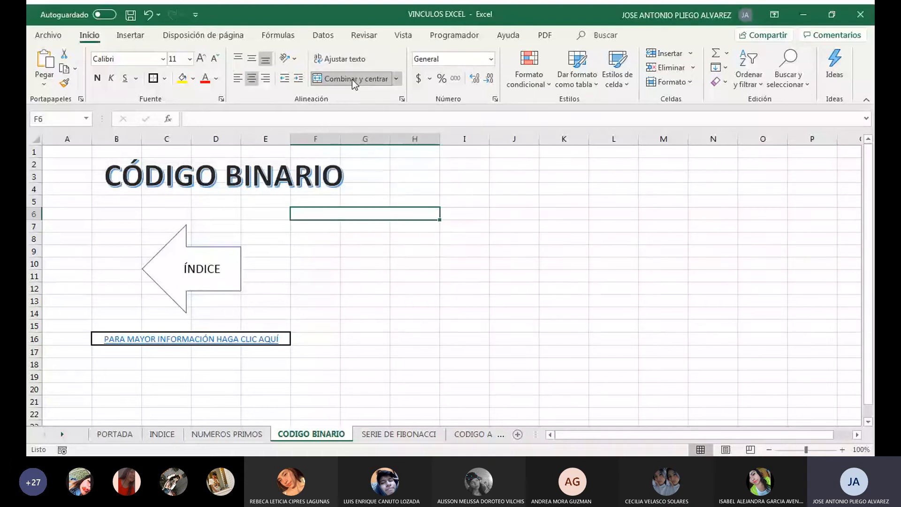
pyautogui.click(347, 61)
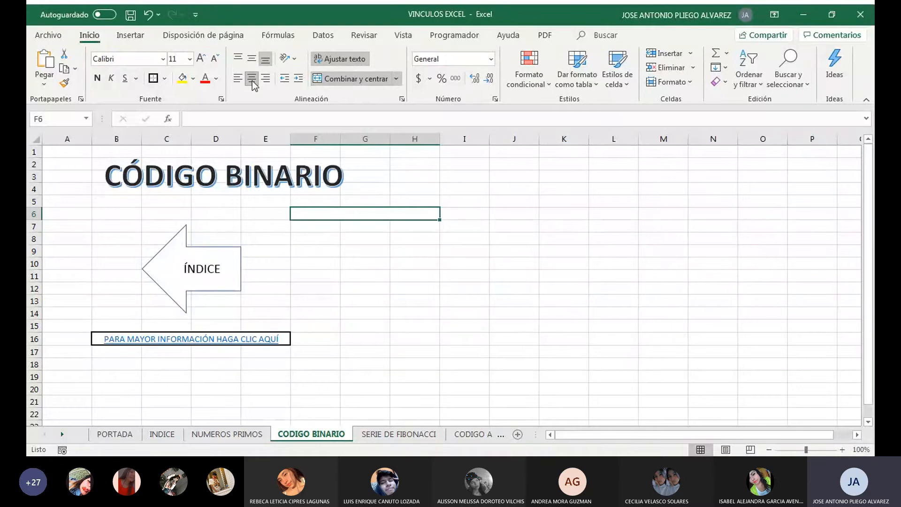
pyautogui.click(252, 59)
# Enter the sample text FBVDFBVDFBSDFB in merged cell F6:H6 and give it a thick outside border.
pyautogui.write('FBVDFBVDFBSDFB')
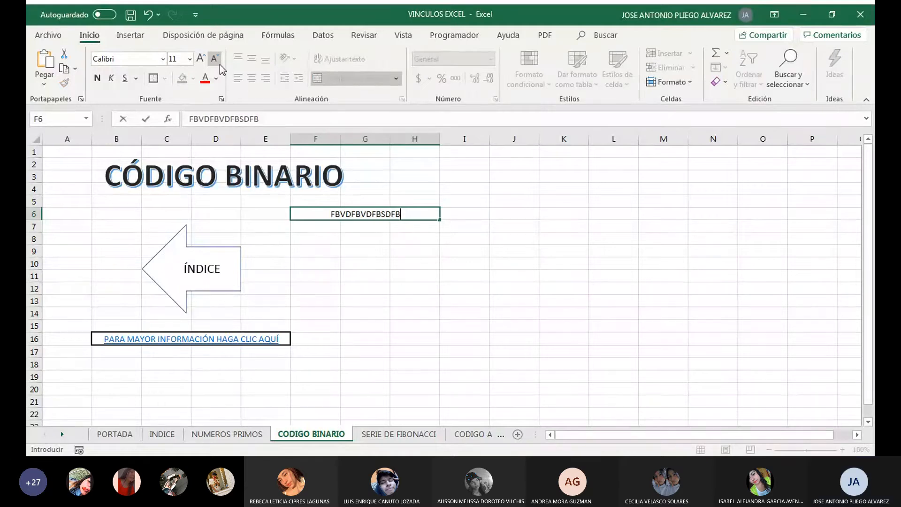
pyautogui.click(329, 276)
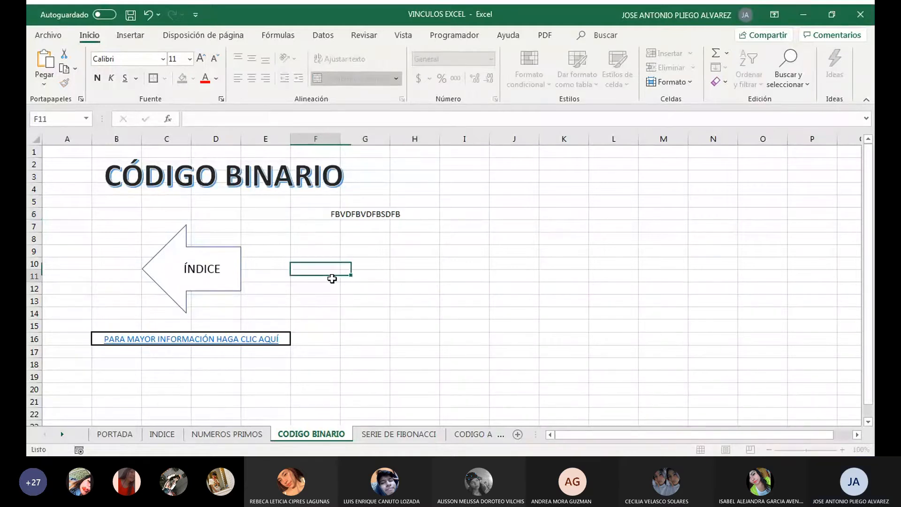
pyautogui.click(337, 215)
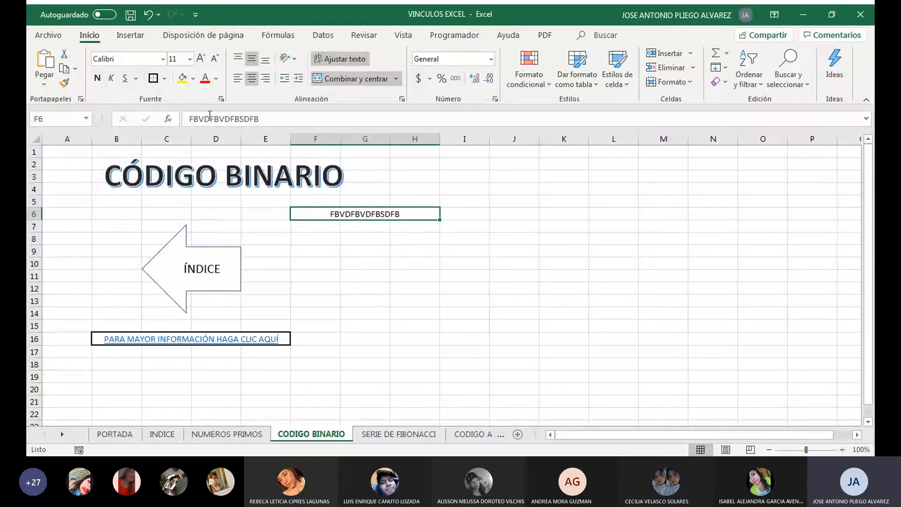
pyautogui.click(162, 82)
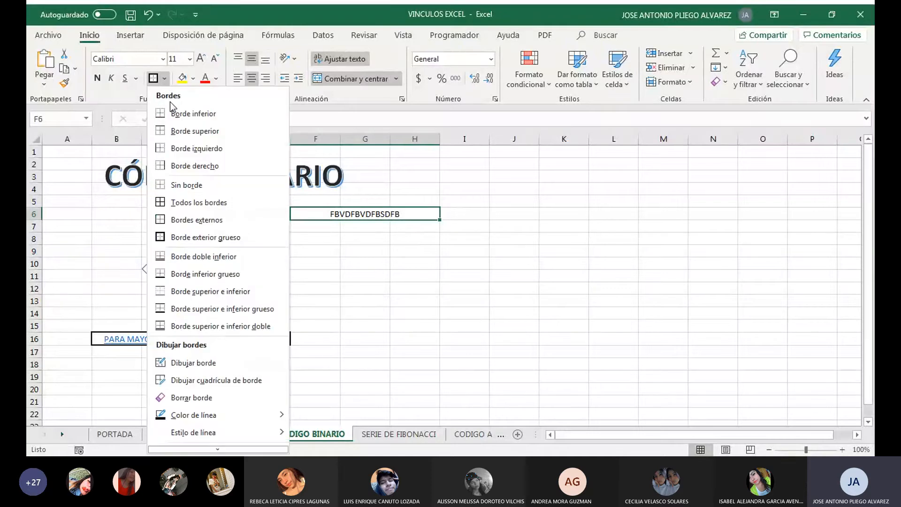
pyautogui.click(186, 237)
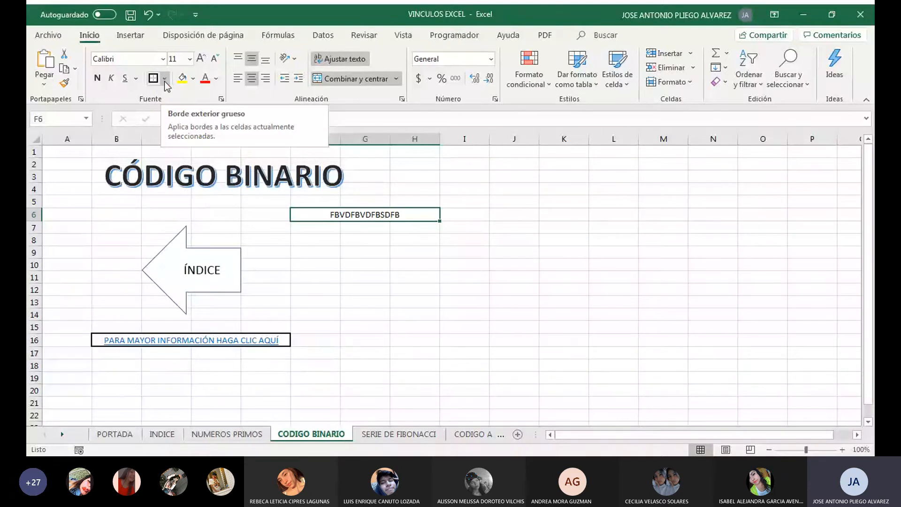
pyautogui.click(164, 81)
pyautogui.click(182, 215)
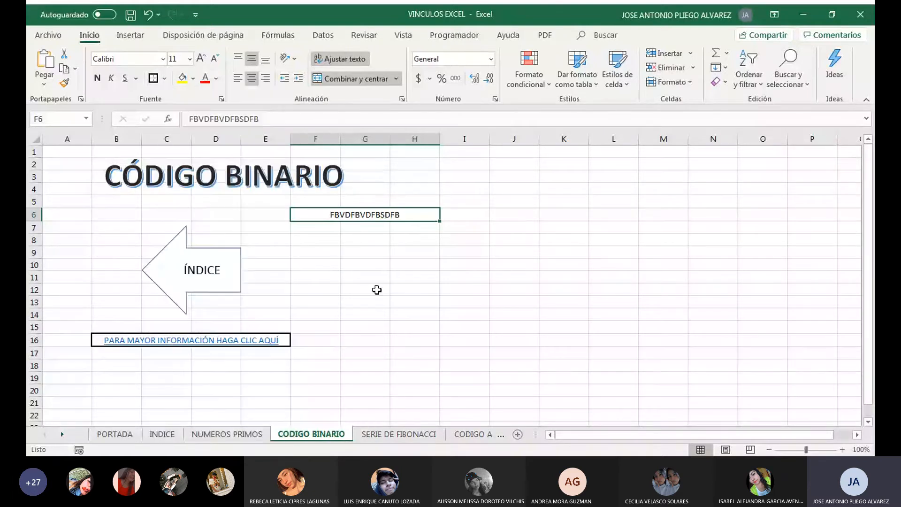
pyautogui.click(364, 277)
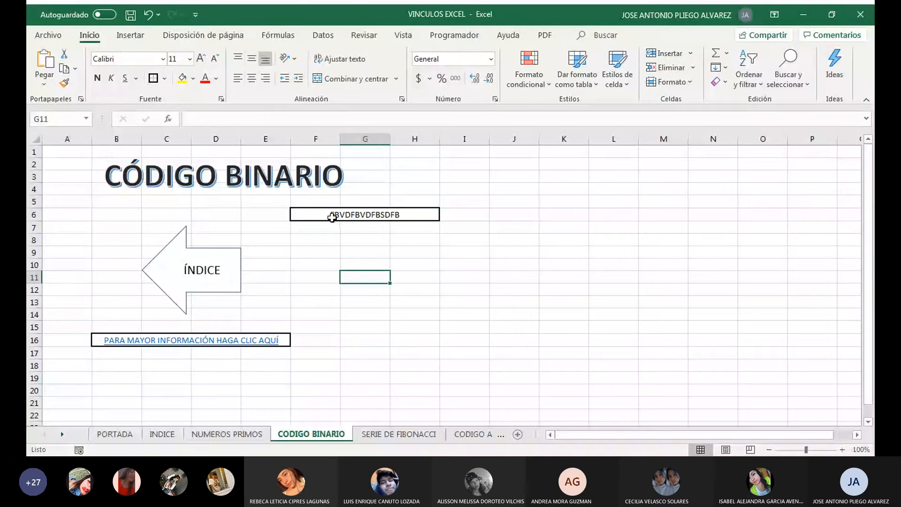
# Fill the merged cell F6:H6 on the CODIGO BINARIO sheet with the standard orange colour.
pyautogui.click(332, 216)
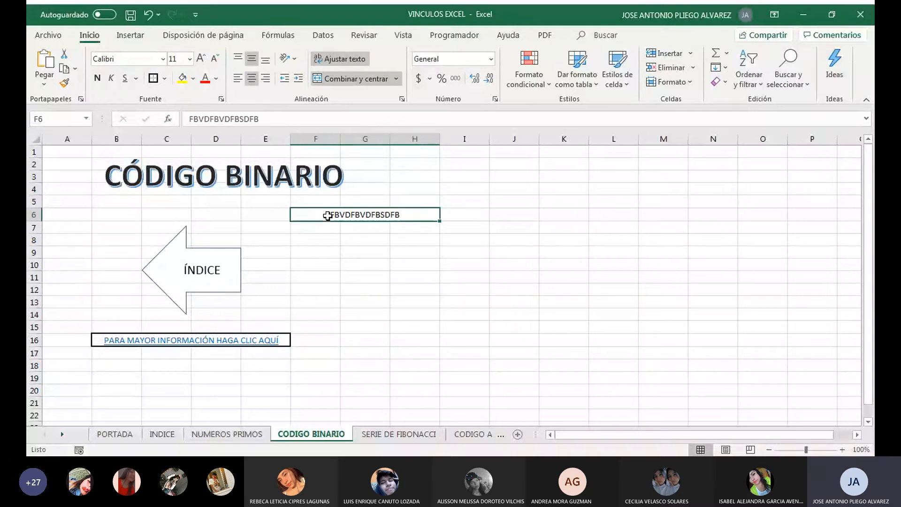
pyautogui.click(193, 79)
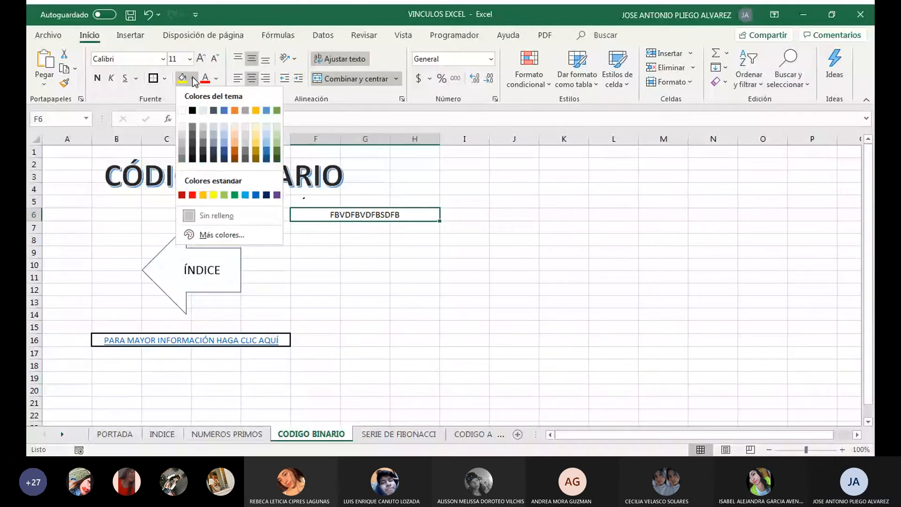
pyautogui.click(226, 437)
pyautogui.click(224, 436)
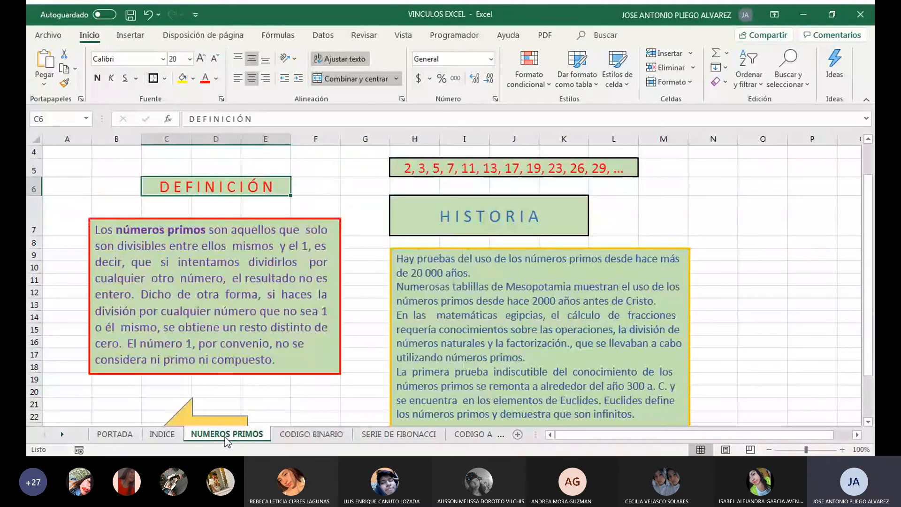
pyautogui.scroll(1, 262, 305)
pyautogui.scroll(-4, 262, 305)
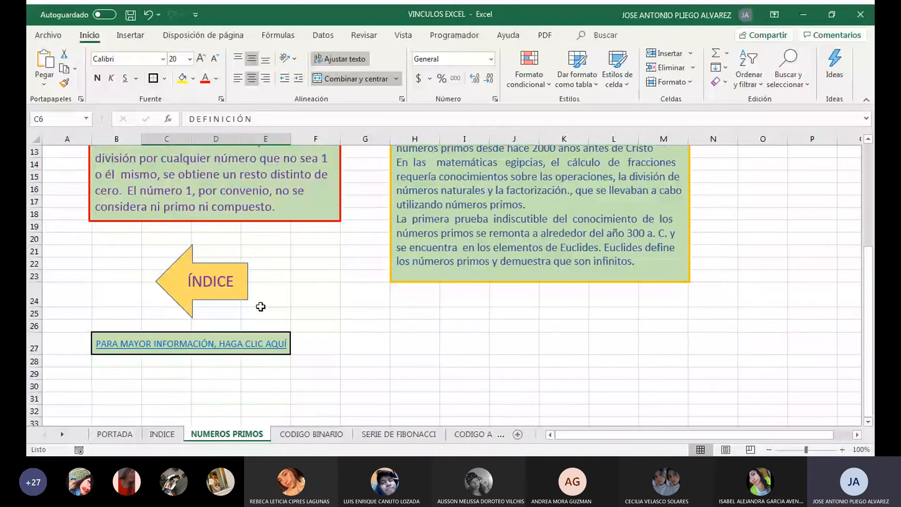
pyautogui.click(311, 434)
pyautogui.click(193, 78)
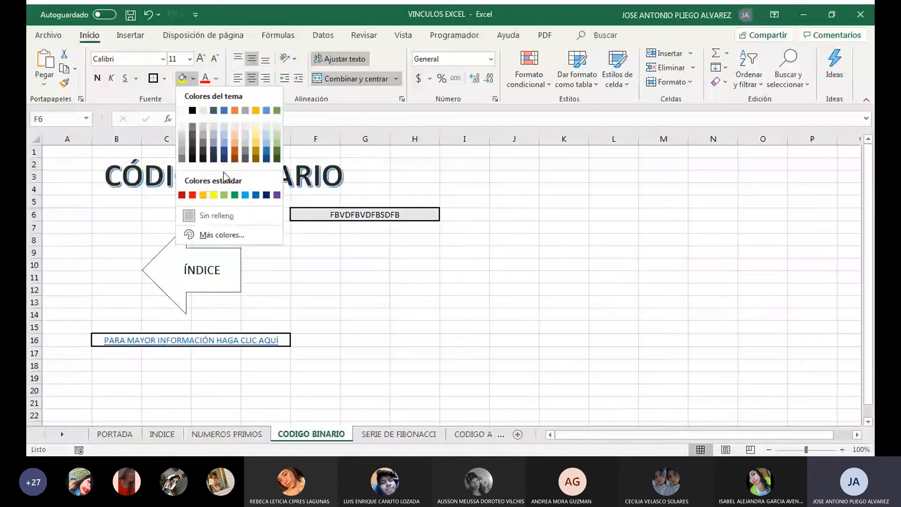
pyautogui.click(203, 195)
# Fill the CÓDIGO BINARIO title shape with the standard orange colour.
pyautogui.click(218, 173)
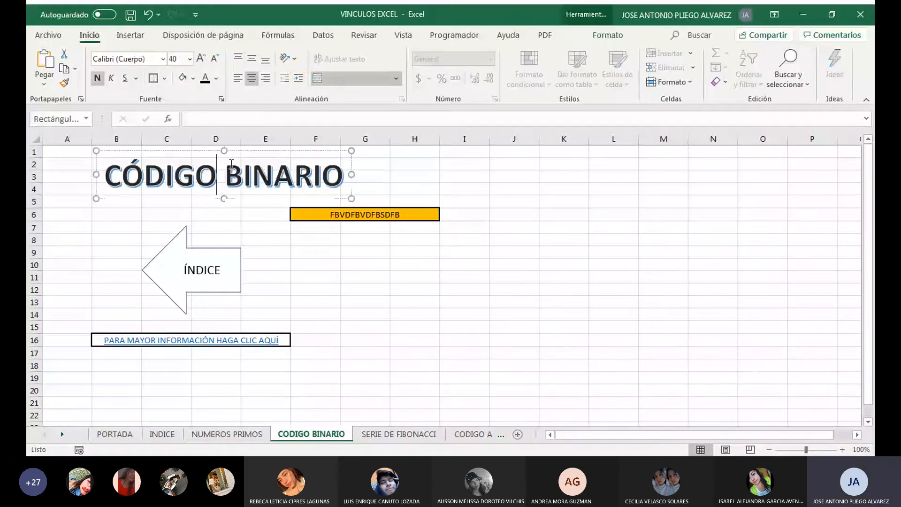
pyautogui.click(254, 150)
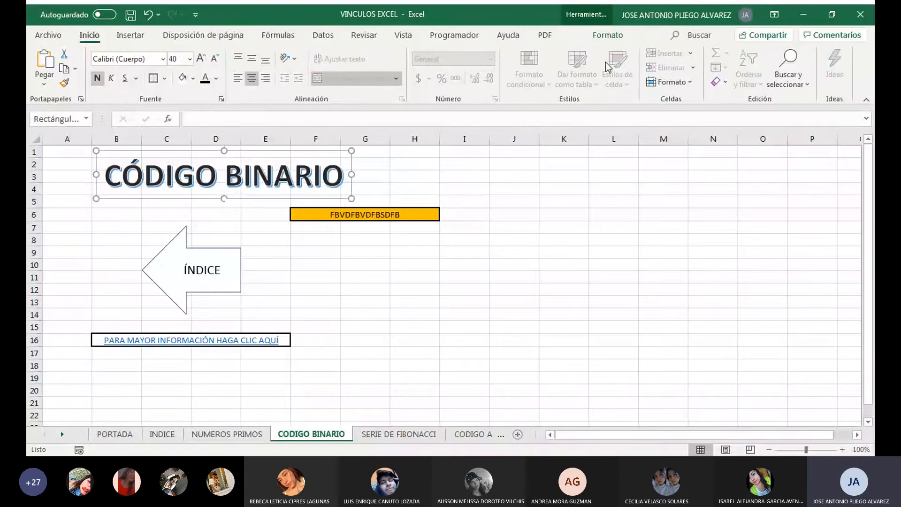
pyautogui.click(618, 38)
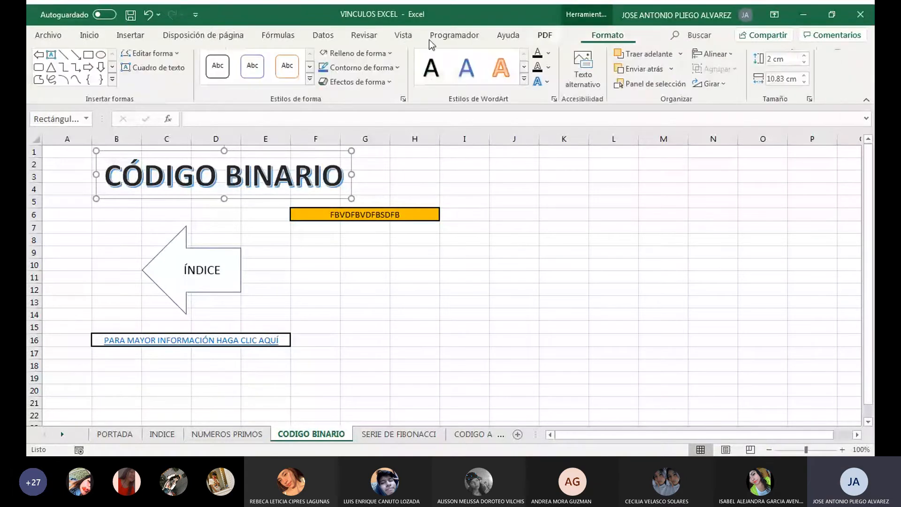
pyautogui.click(387, 52)
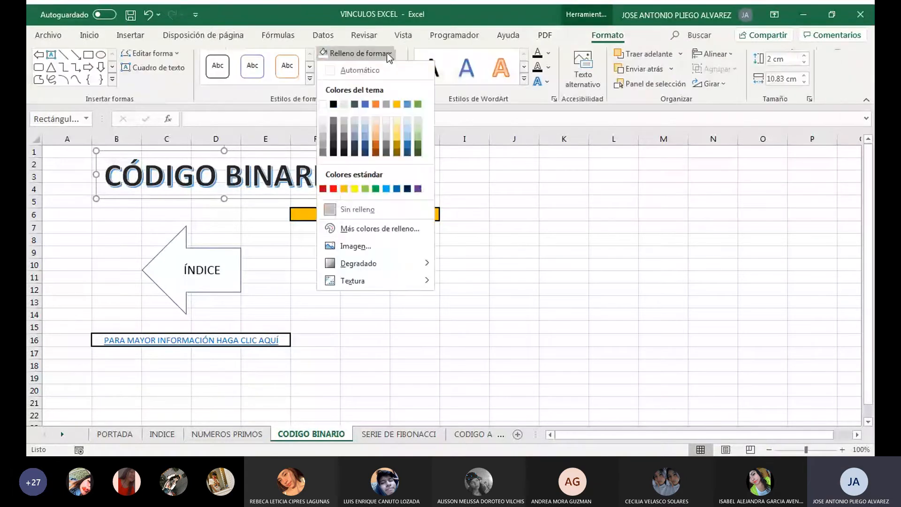
pyautogui.click(344, 188)
pyautogui.click(342, 292)
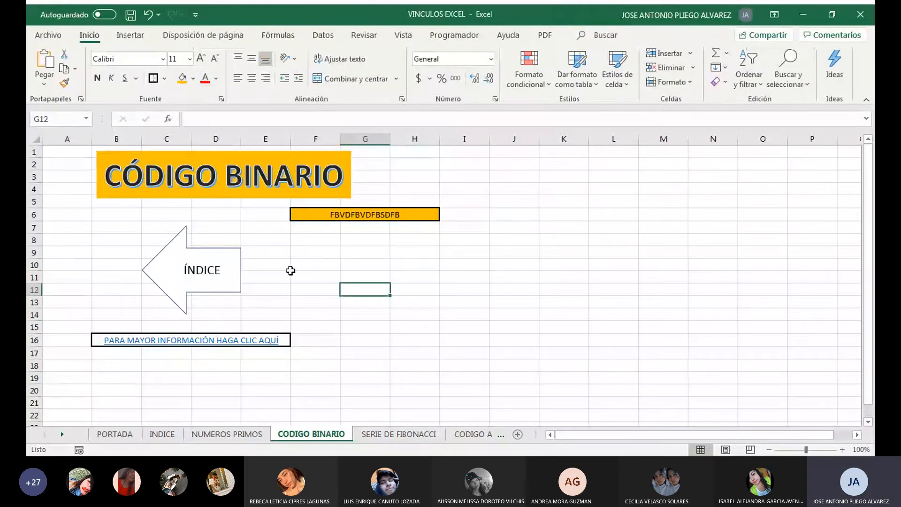
# Give the CÓDIGO BINARIO title shape a black outline 2¼ pt thick.
pyautogui.click(242, 178)
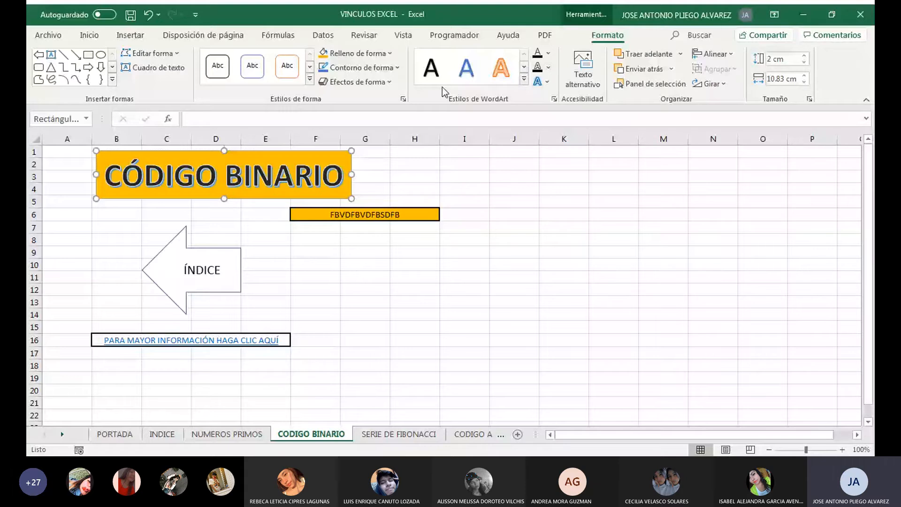
pyautogui.click(393, 66)
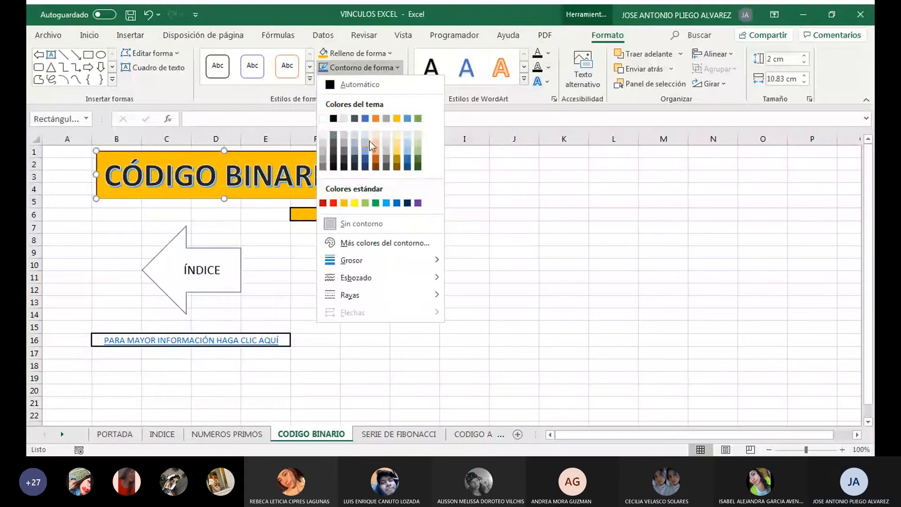
pyautogui.click(334, 118)
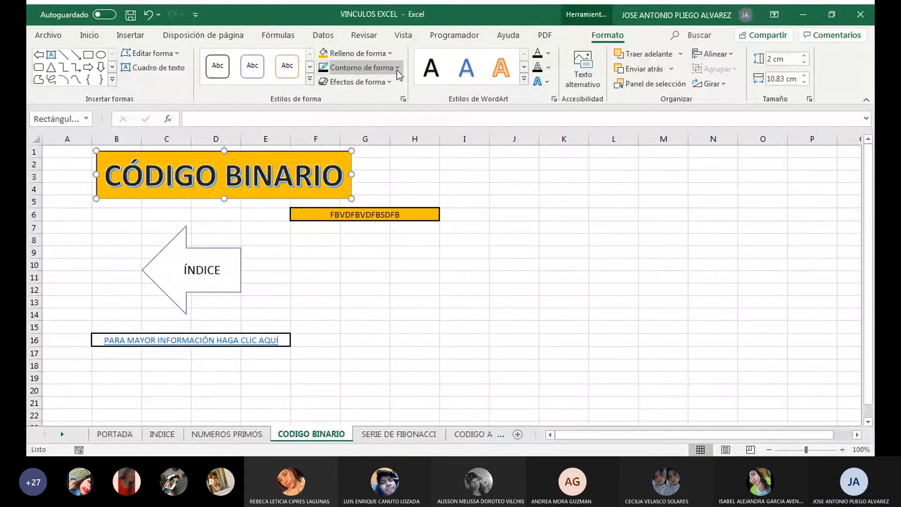
pyautogui.click(397, 70)
pyautogui.moveTo(397, 266)
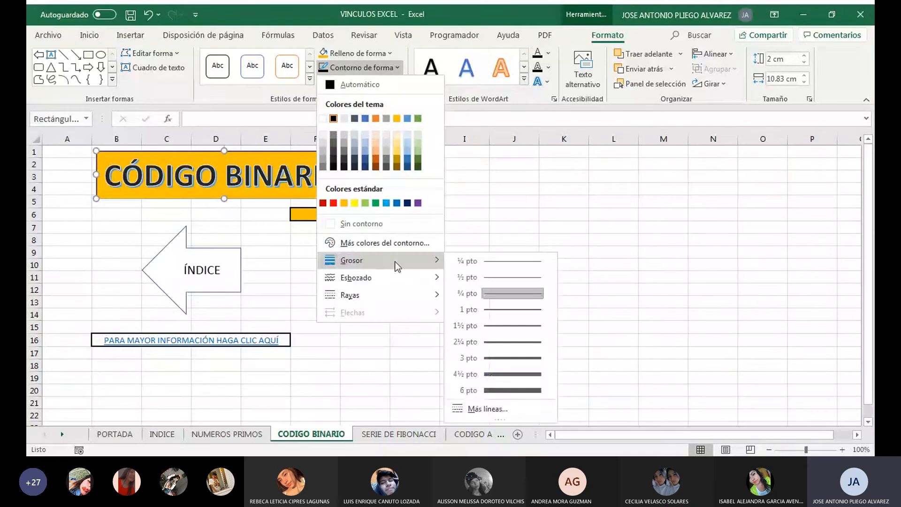
pyautogui.click(502, 342)
pyautogui.click(404, 331)
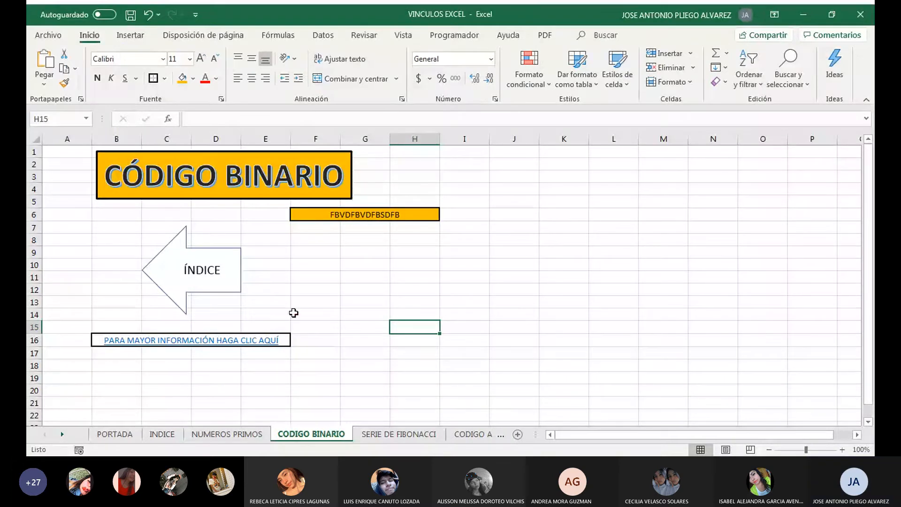
# Examine the text box under the DEFINICIÓN heading on the NUMEROS PRIMOS sheet and return to CODIGO BINARIO.
pyautogui.click(244, 435)
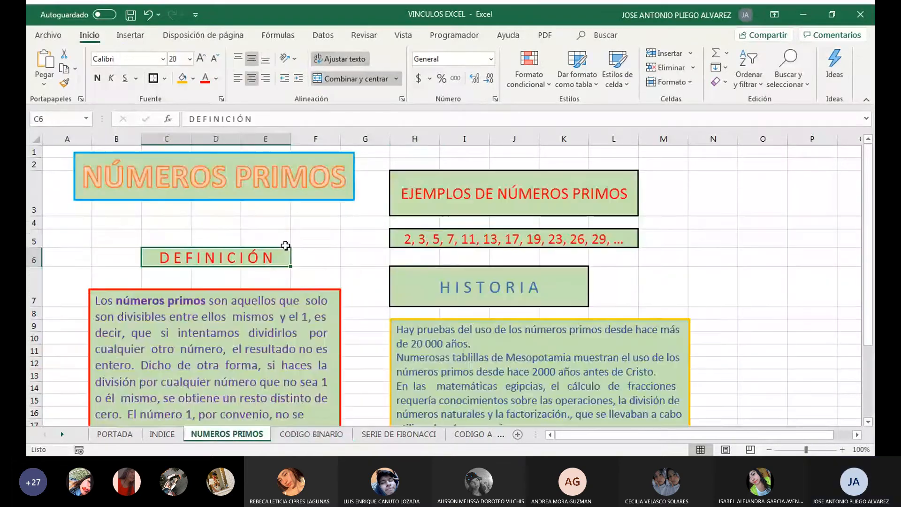
pyautogui.scroll(-1, 220, 259)
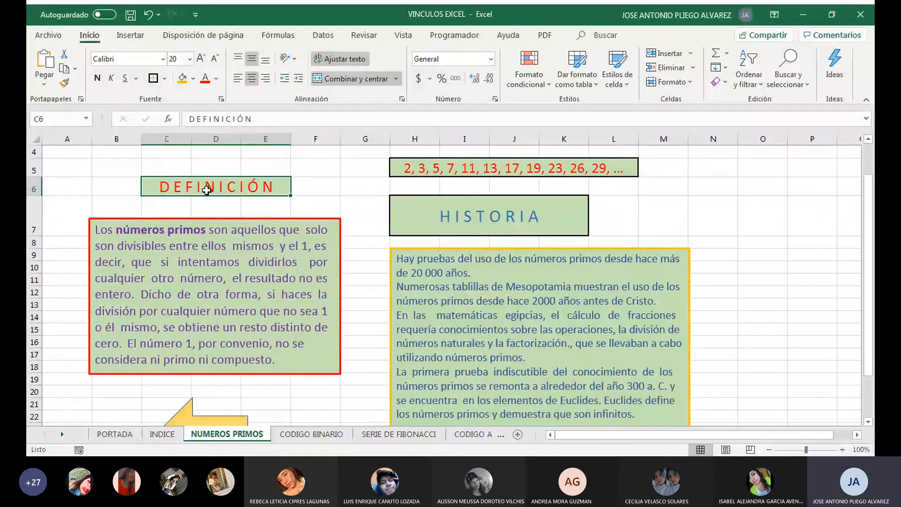
pyautogui.click(186, 282)
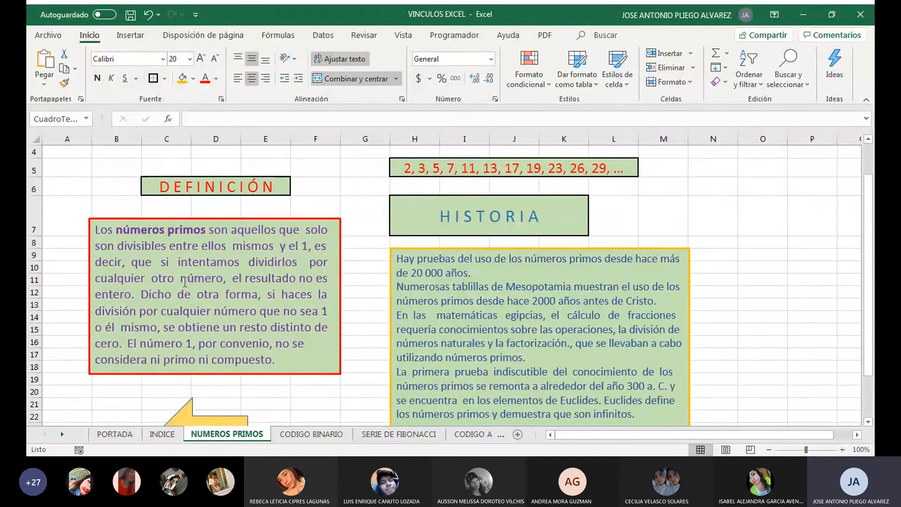
pyautogui.click(165, 219)
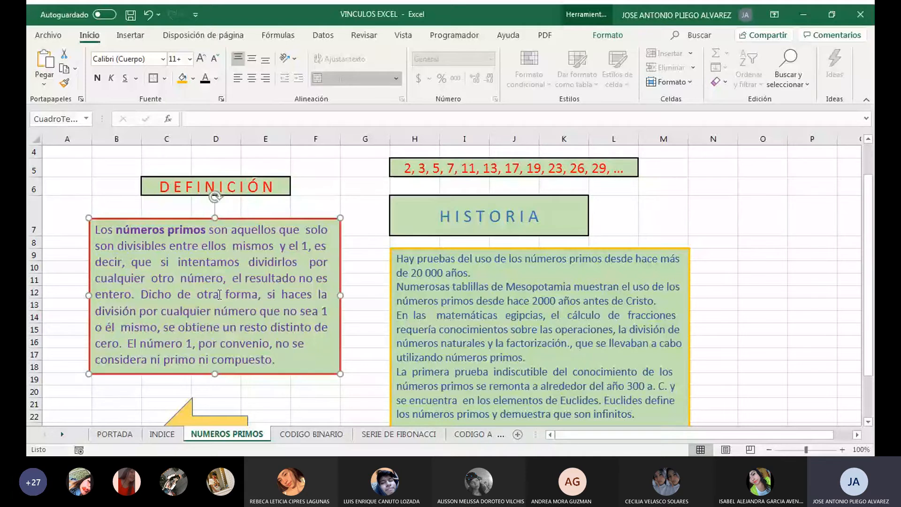
pyautogui.hotkey('ctrl', 'pagedown')
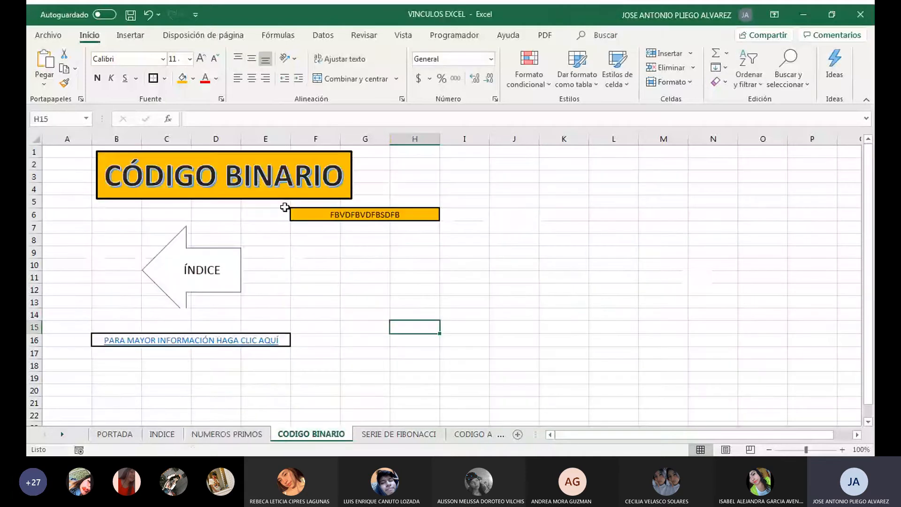
# Insert a text box about 4.8 cm by 8.7 cm from G9, with sample lines SGFBENYTNHYTRHNTRYNJTYJ, TYJTRYJTRYJTRJY and TYJTYJNRYMRYM.
pyautogui.click(136, 39)
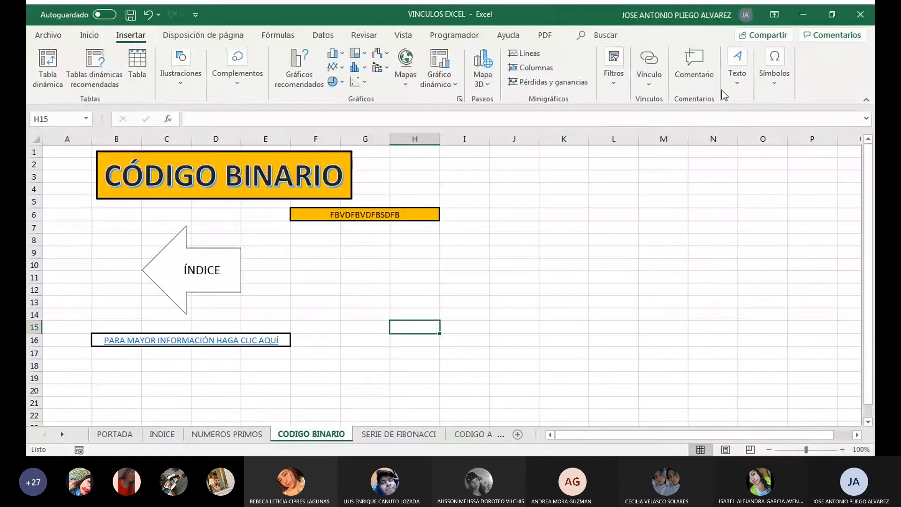
pyautogui.click(732, 82)
pyautogui.click(726, 143)
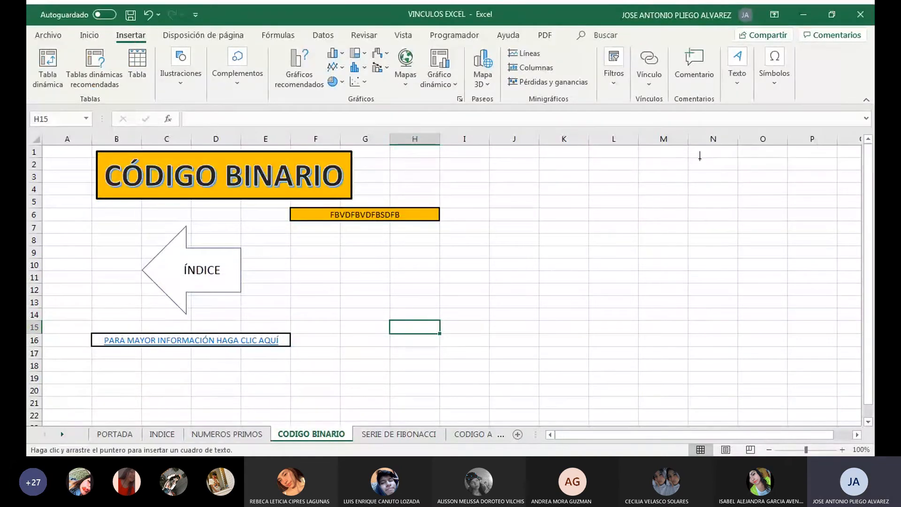
pyautogui.moveTo(341, 252); pyautogui.dragTo(545, 364)
pyautogui.write('SGFBENYTNHYTRHNTRYNJTYJ')
pyautogui.press('Return')
pyautogui.write('TYJTRYJTRYJTRJY ')
pyautogui.write('TYJTYJNRYMRYM')
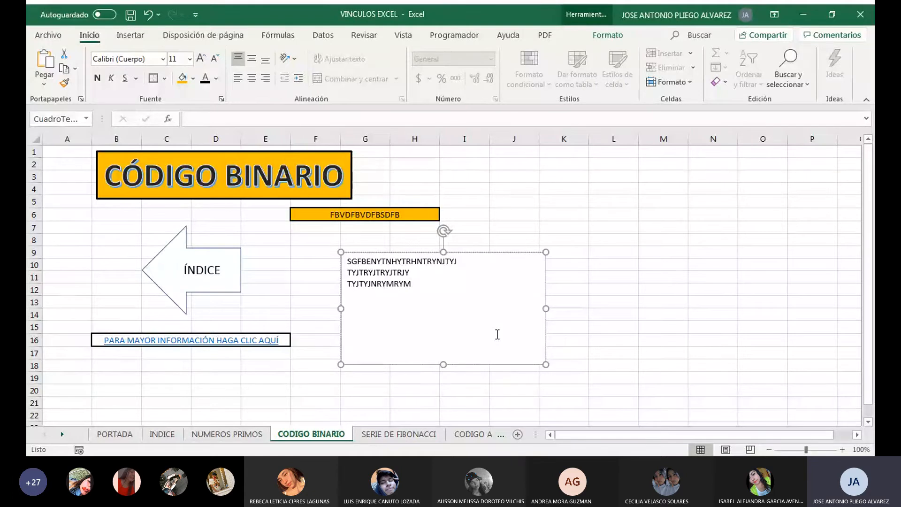
pyautogui.click(528, 201)
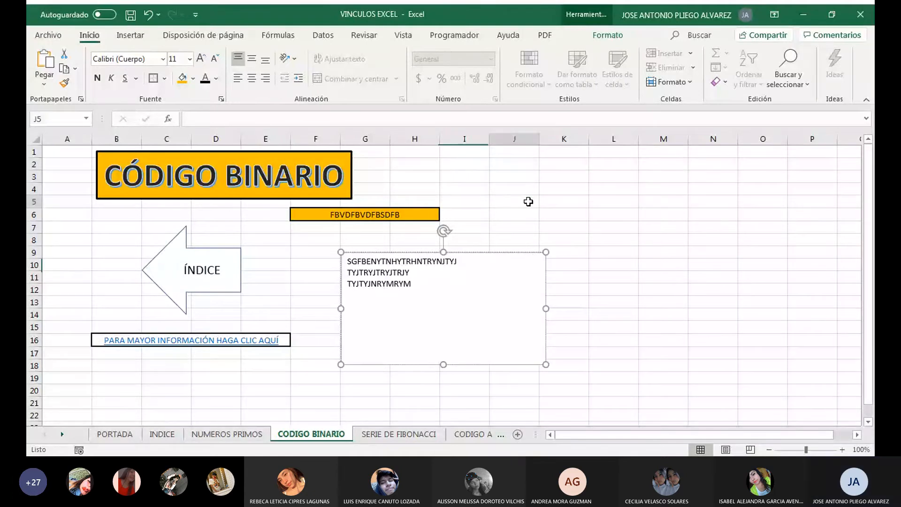
# Fill the sample text box with the standard orange colour and give it a black outline.
pyautogui.click(482, 276)
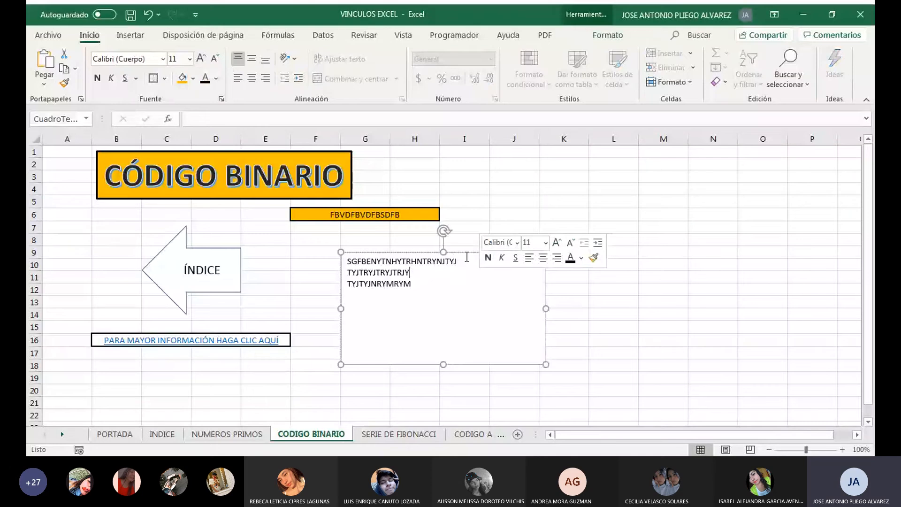
pyautogui.press('Escape')
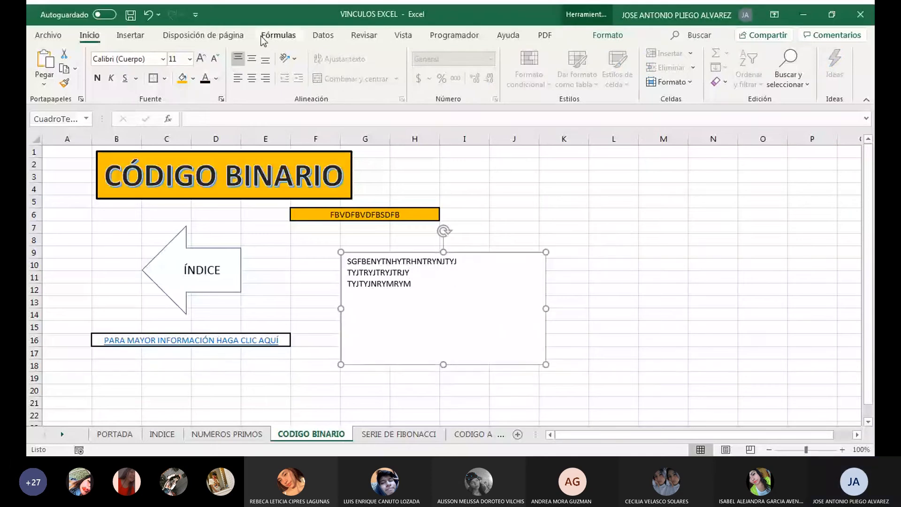
pyautogui.click(603, 36)
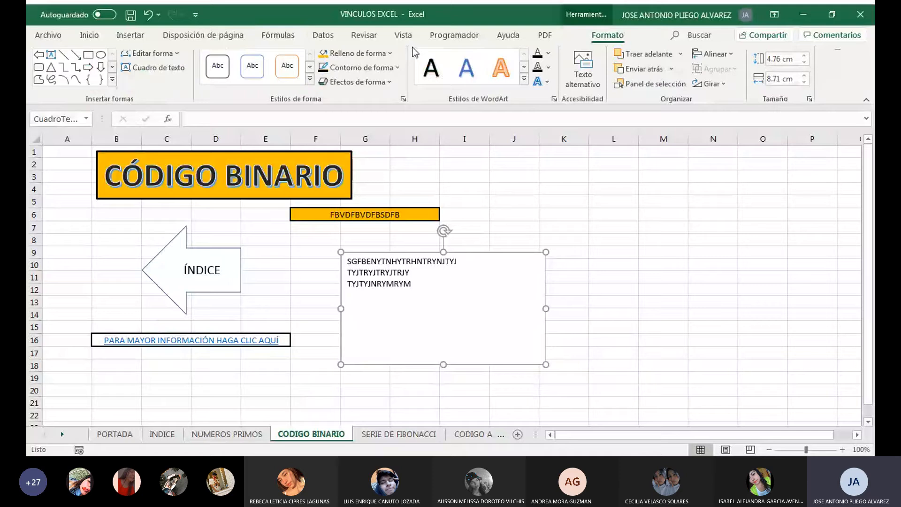
pyautogui.click(335, 59)
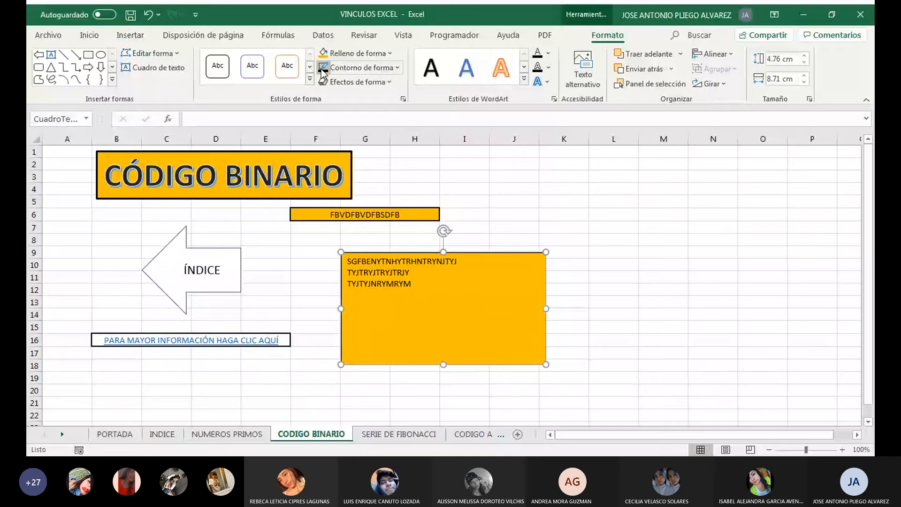
pyautogui.click(272, 371)
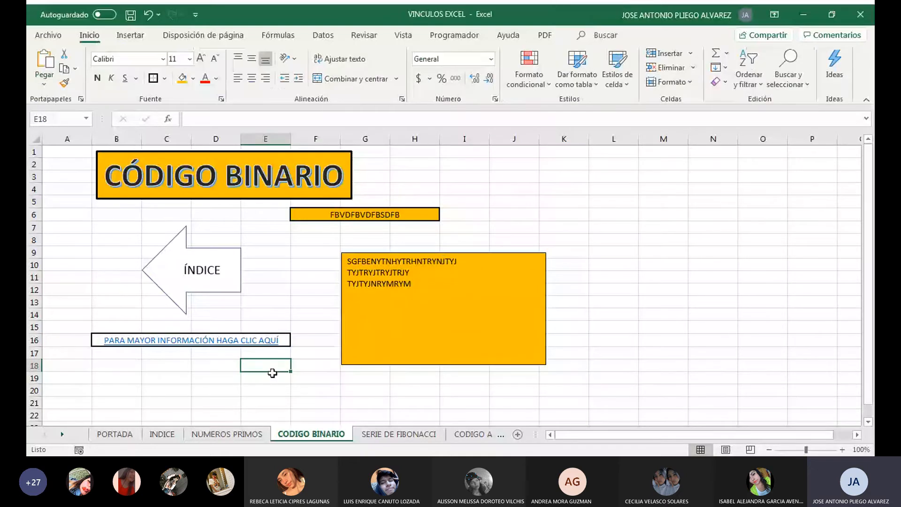
# Set the sample text box's outline thickness to 2¼ pt.
pyautogui.click(461, 254)
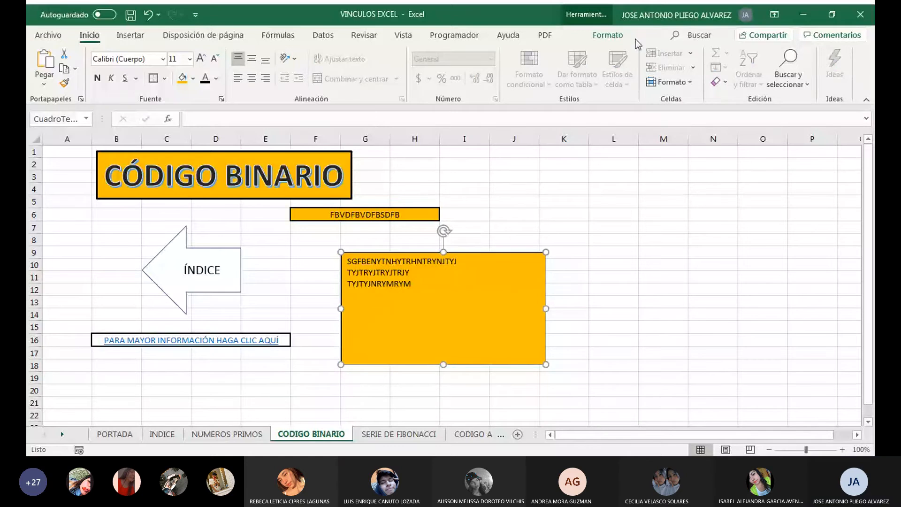
pyautogui.click(604, 39)
pyautogui.click(398, 69)
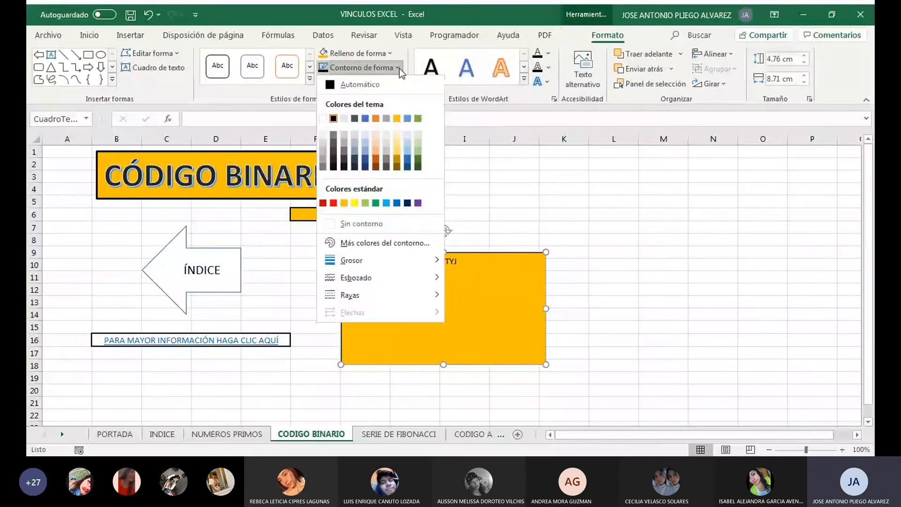
pyautogui.moveTo(394, 260)
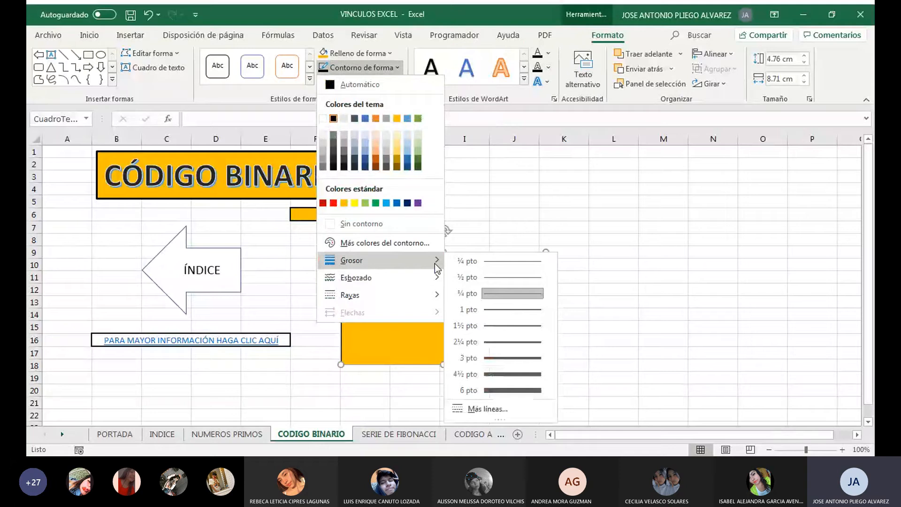
pyautogui.click(508, 339)
pyautogui.click(299, 385)
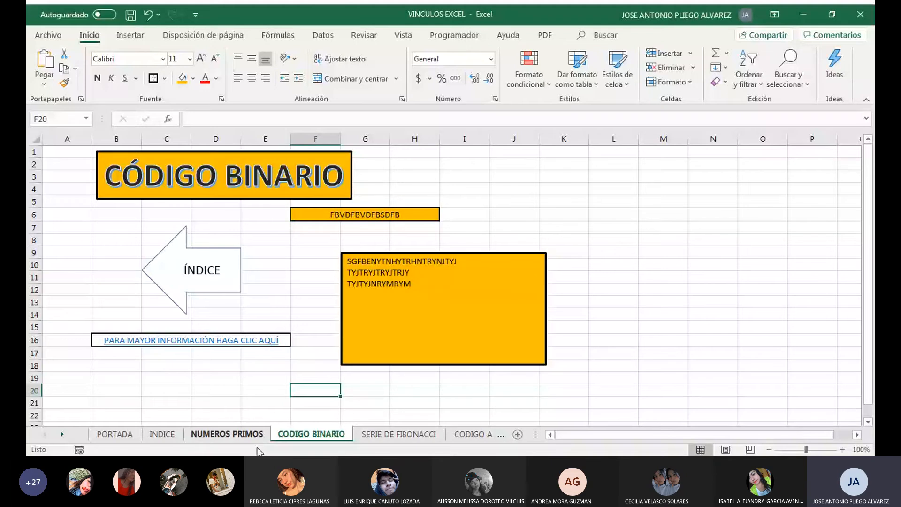
# Examine the HISTORIA heading cell and its surrounding layout on the NUMEROS PRIMOS sheet.
pyautogui.click(244, 434)
pyautogui.click(524, 223)
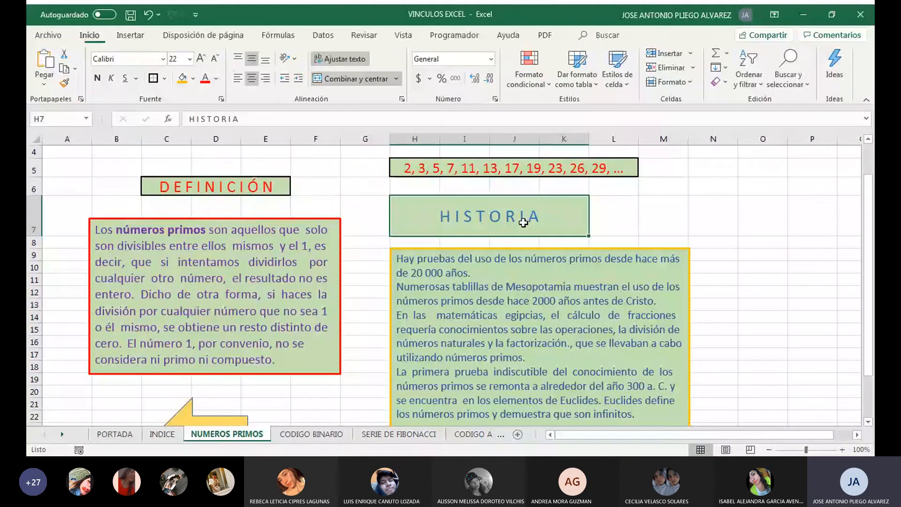
pyautogui.scroll(1, 512, 216)
pyautogui.scroll(-1, 499, 208)
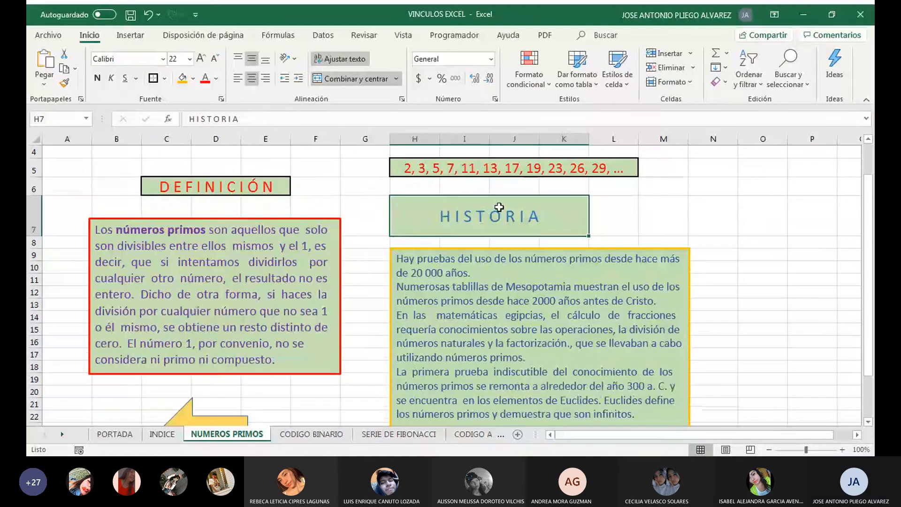
# Examine the headings, prime number examples and DEFINICIÓN and HISTORIA text boxes on the NUMEROS PRIMOS sheet.
pyautogui.click(165, 189)
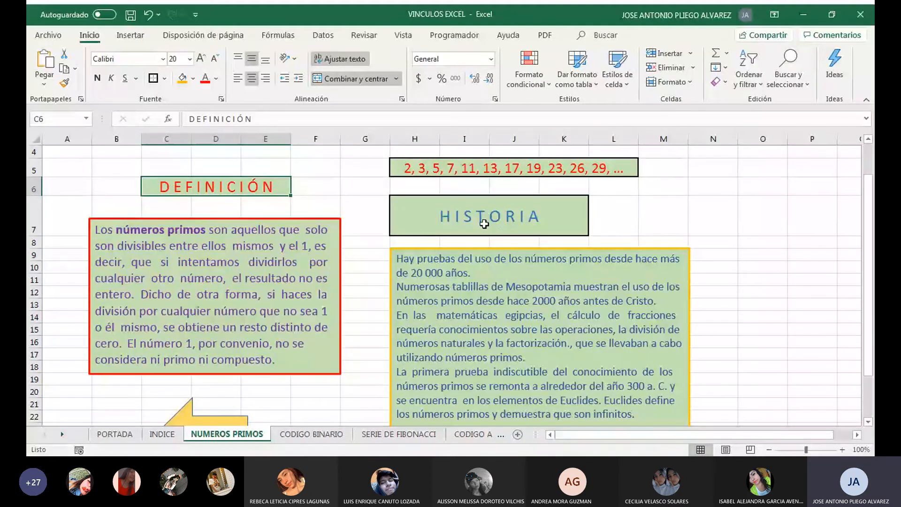
pyautogui.click(487, 343)
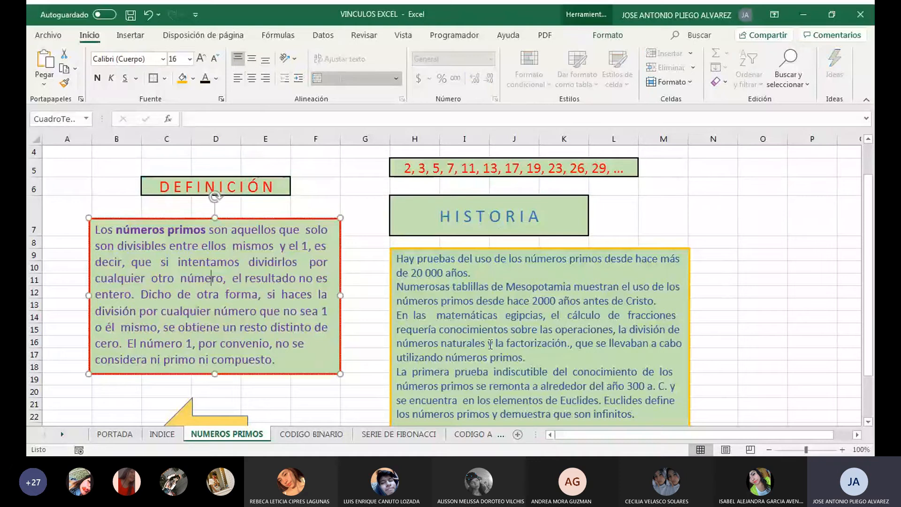
pyautogui.scroll(1, 488, 344)
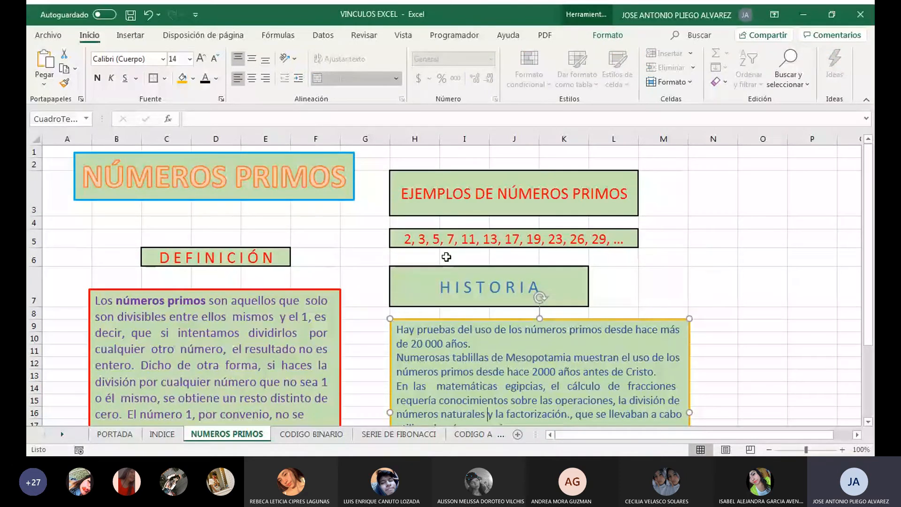
pyautogui.click(446, 201)
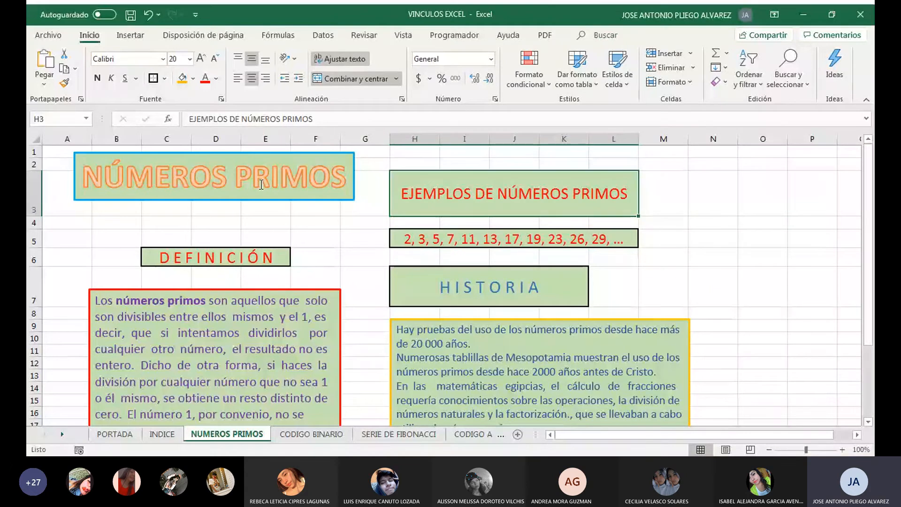
pyautogui.click(345, 223)
pyautogui.click(430, 185)
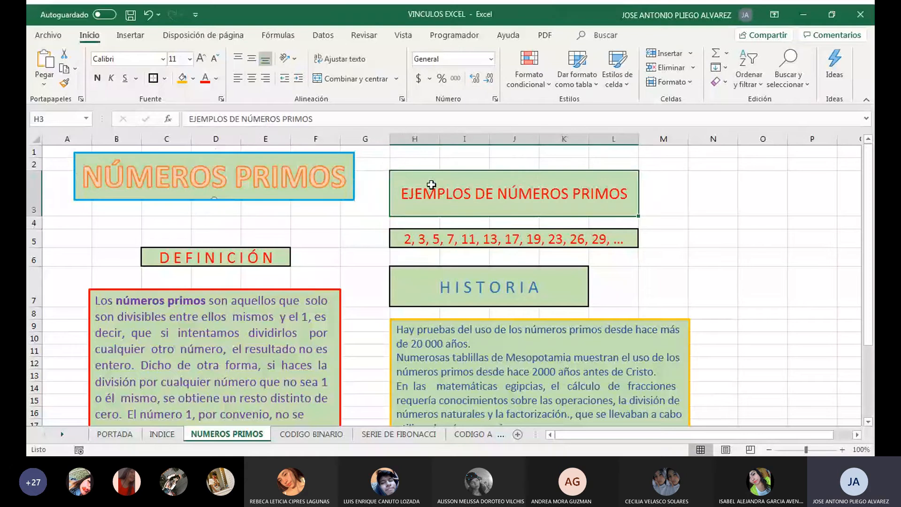
pyautogui.click(439, 241)
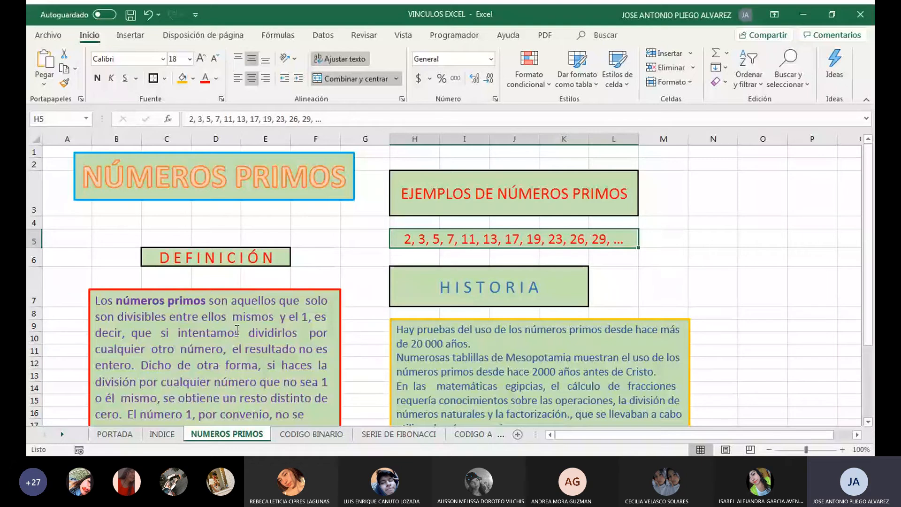
pyautogui.click(423, 345)
pyautogui.scroll(-2, 369, 311)
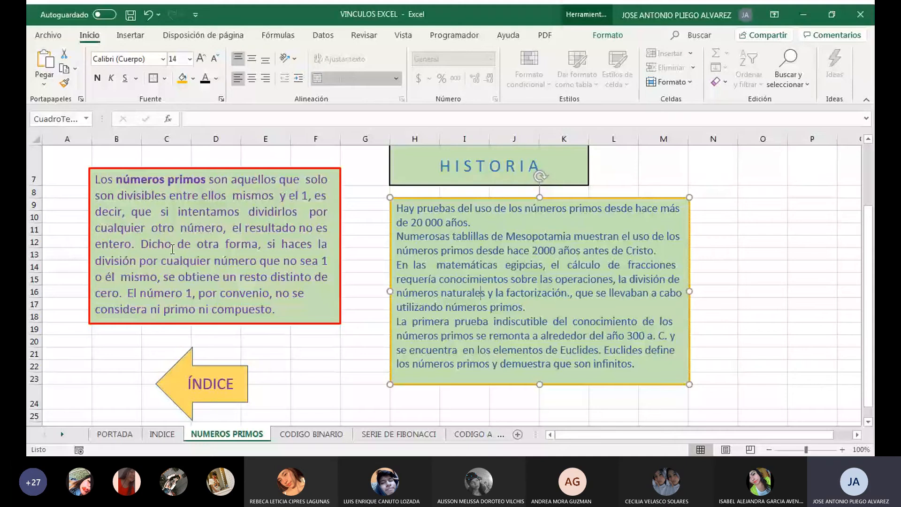
pyautogui.click(321, 364)
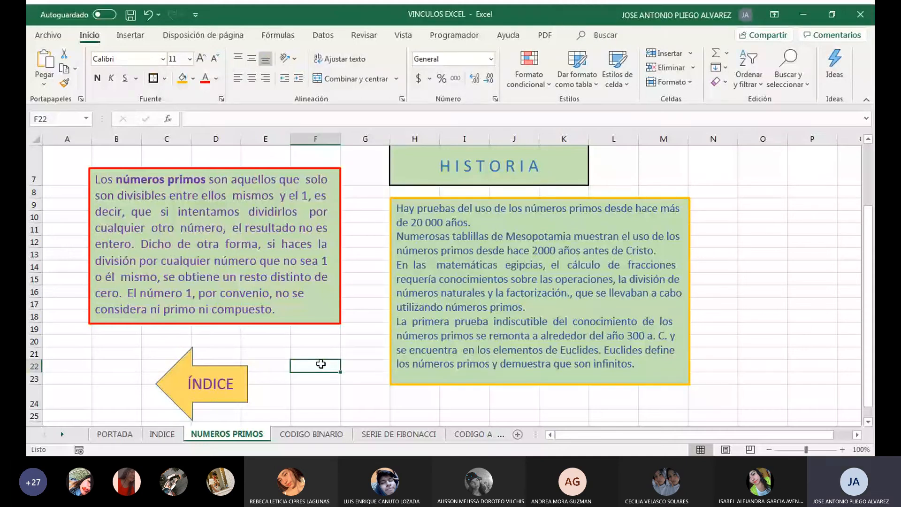
pyautogui.scroll(1, 321, 364)
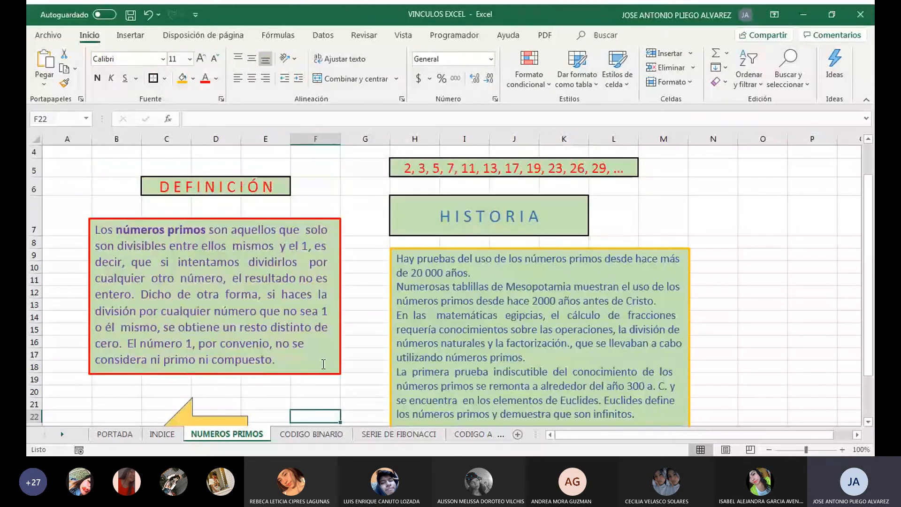
pyautogui.scroll(2, 324, 364)
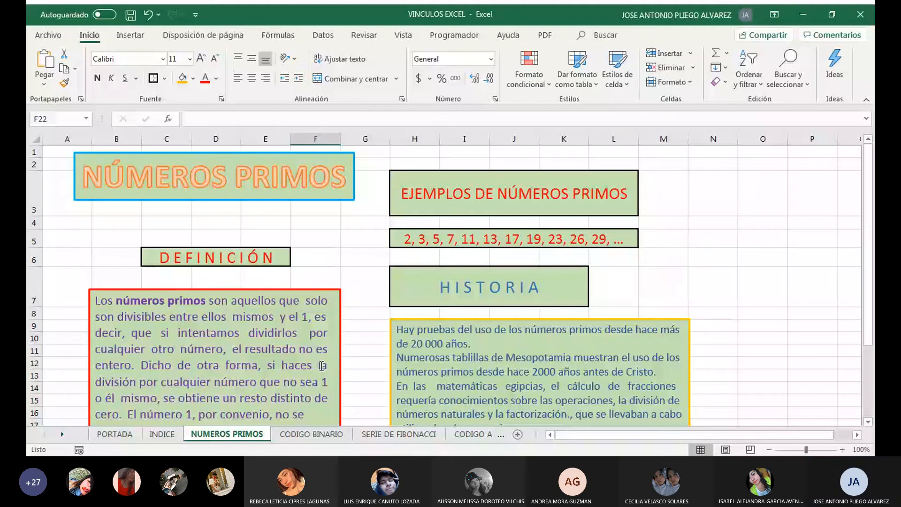
pyautogui.scroll(-1, 324, 365)
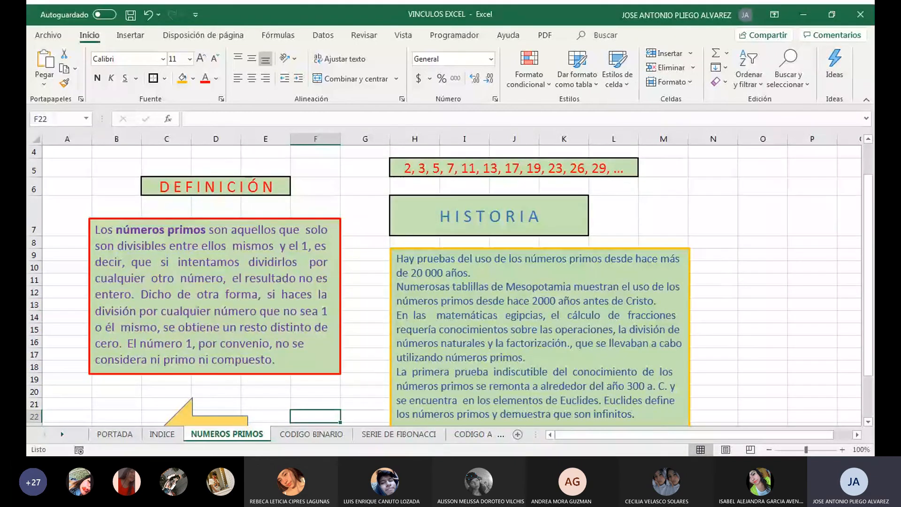
# Look through the CODIGO ASCII and CONSTANTE DE EULER sheets, and view the linked titles on INDICE.
pyautogui.click(470, 437)
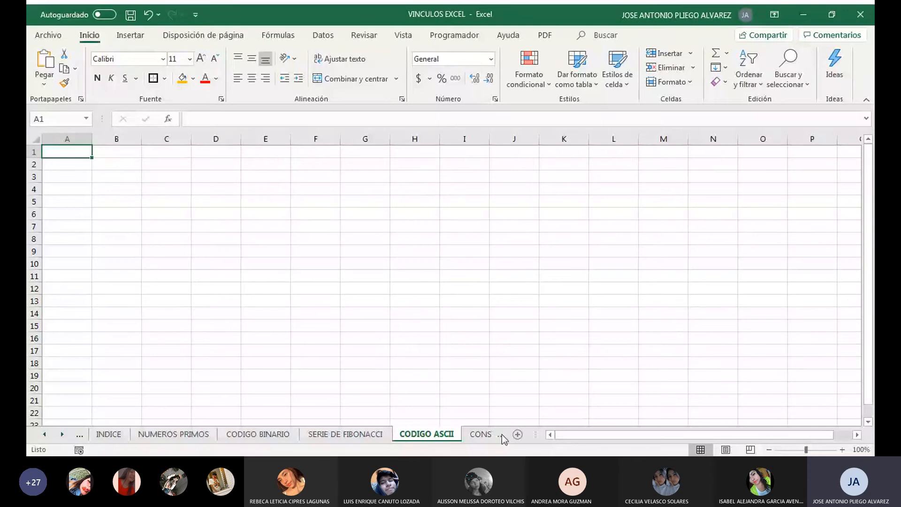
pyautogui.click(479, 435)
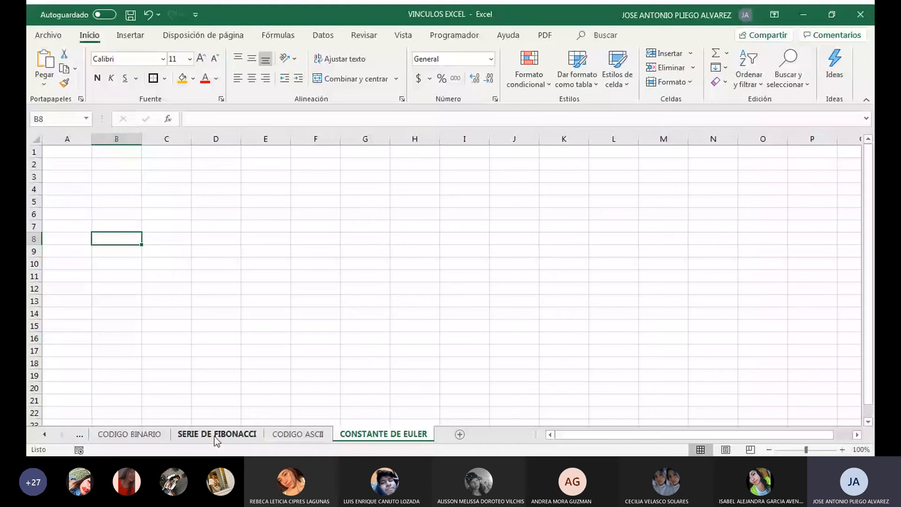
pyautogui.click(46, 435)
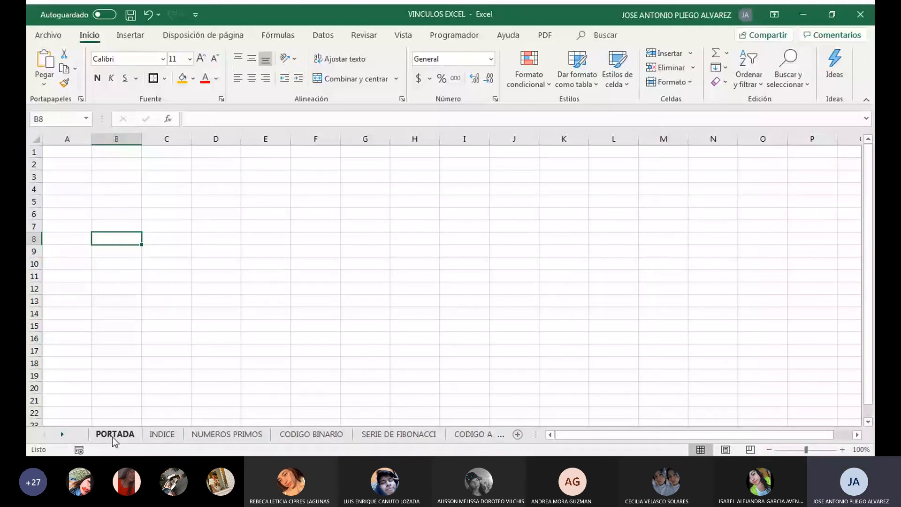
pyautogui.click(164, 434)
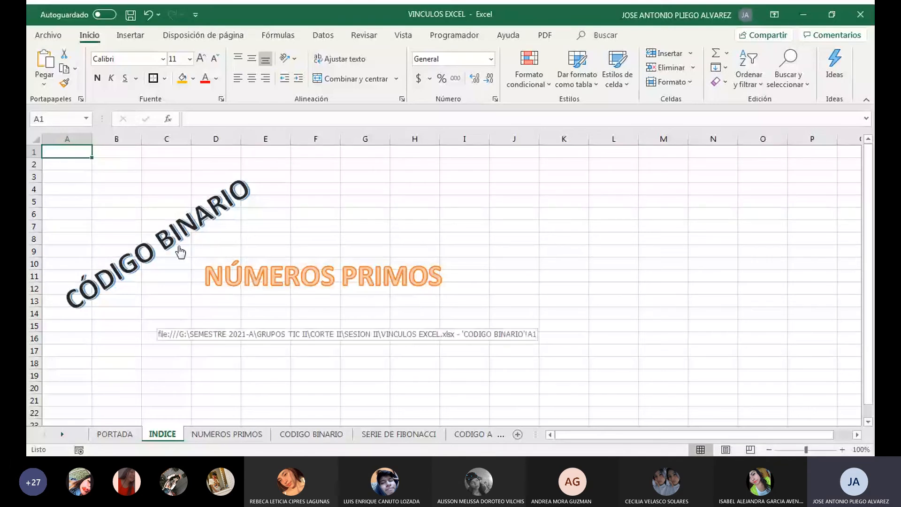
# Test the ÍNDICE arrow on NUMEROS PRIMOS and the NÚMEROS PRIMOS title link back, and check the sheet's more-information link.
pyautogui.click(224, 435)
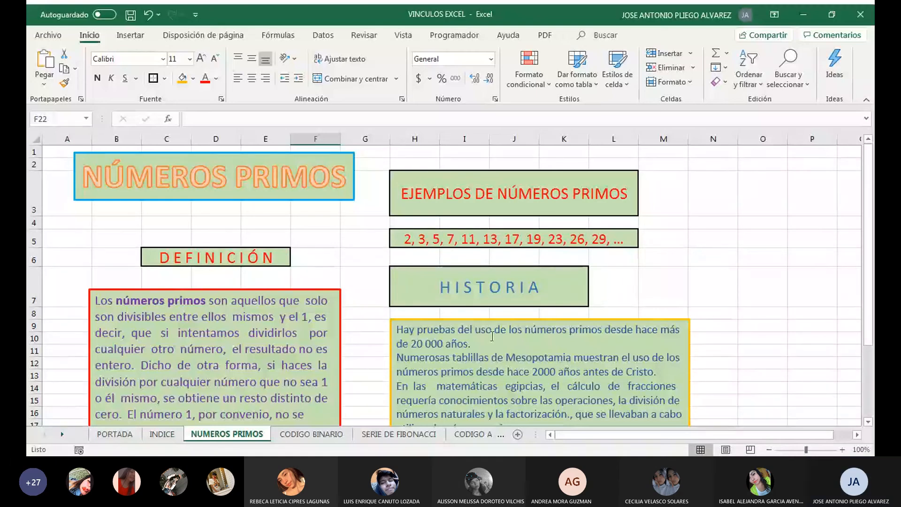
pyautogui.scroll(-5, 244, 256)
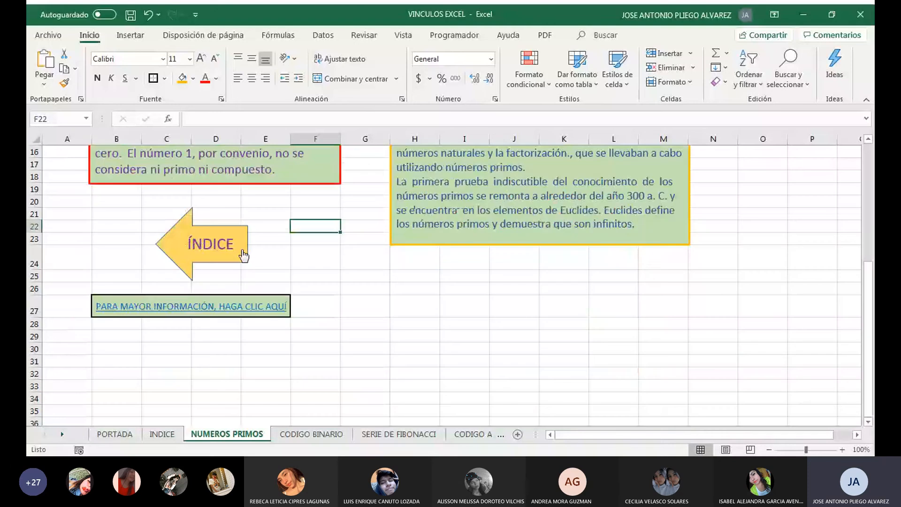
pyautogui.click(207, 260)
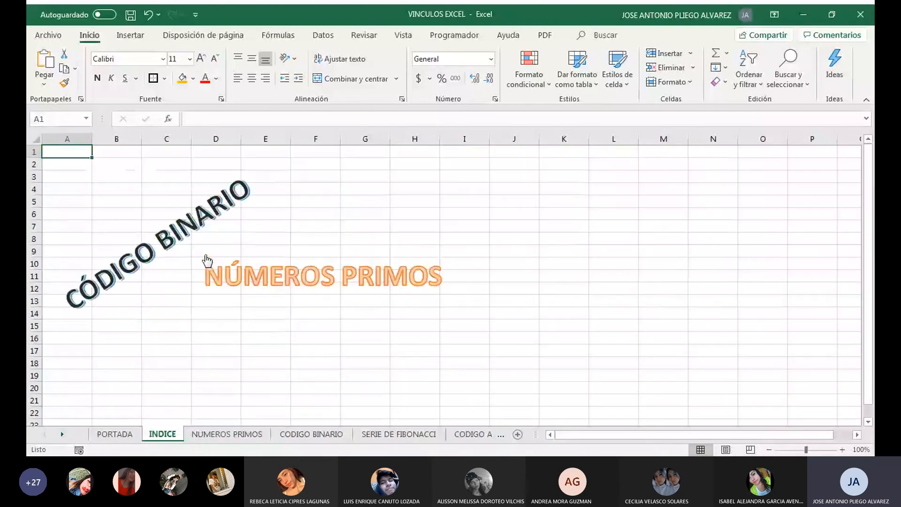
pyautogui.click(254, 276)
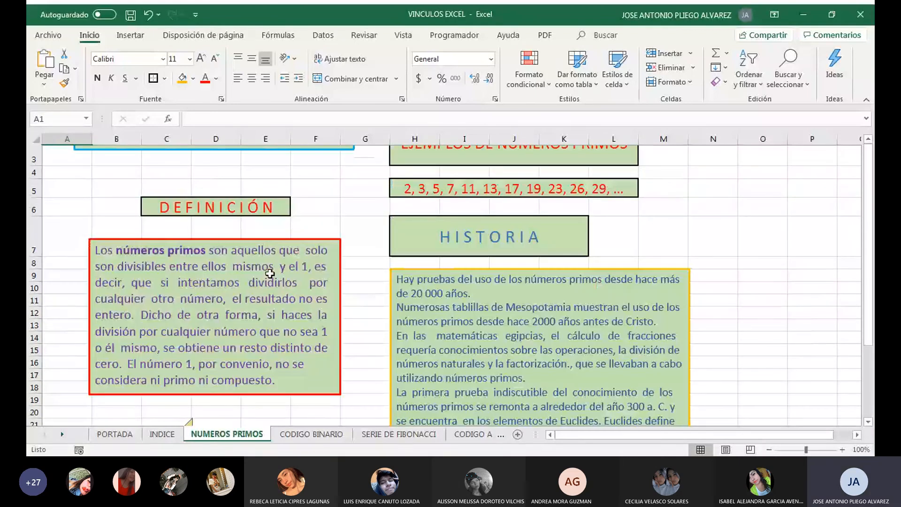
pyautogui.scroll(1, 270, 274)
pyautogui.scroll(-4, 270, 273)
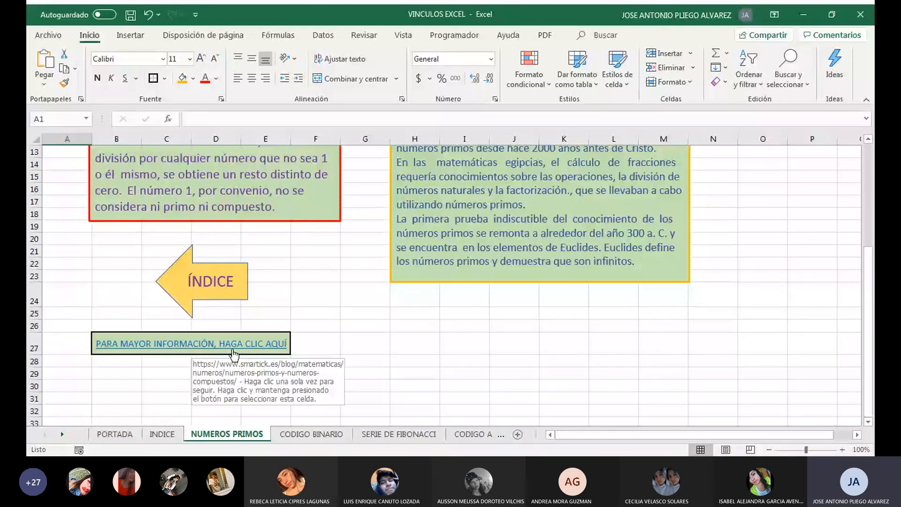
pyautogui.scroll(4, 291, 317)
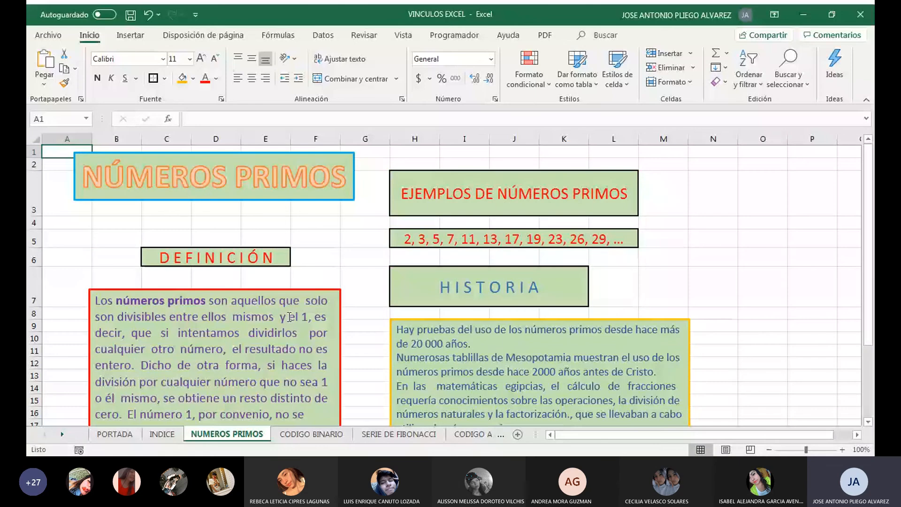
pyautogui.scroll(-4, 202, 201)
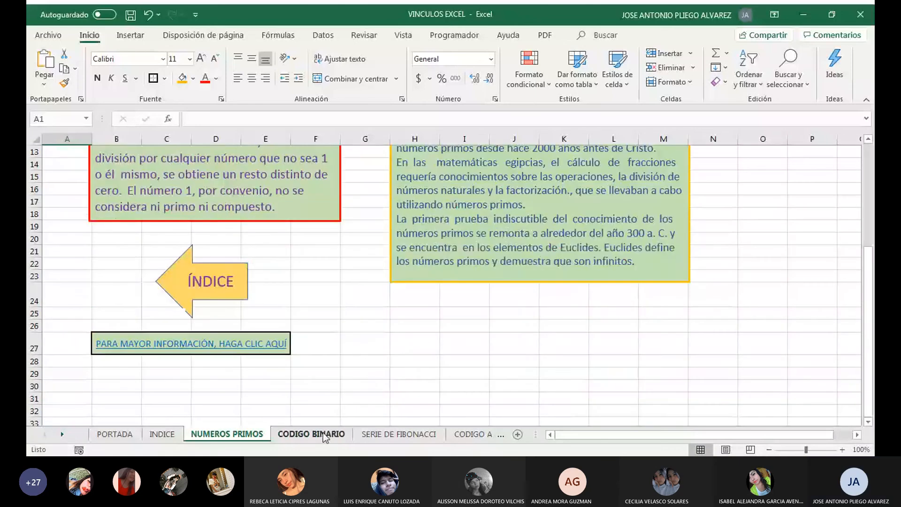
# Check the more-information link's target on the CODIGO BINARIO sheet and look at the SERIE DE FIBONACCI sheet.
pyautogui.click(323, 433)
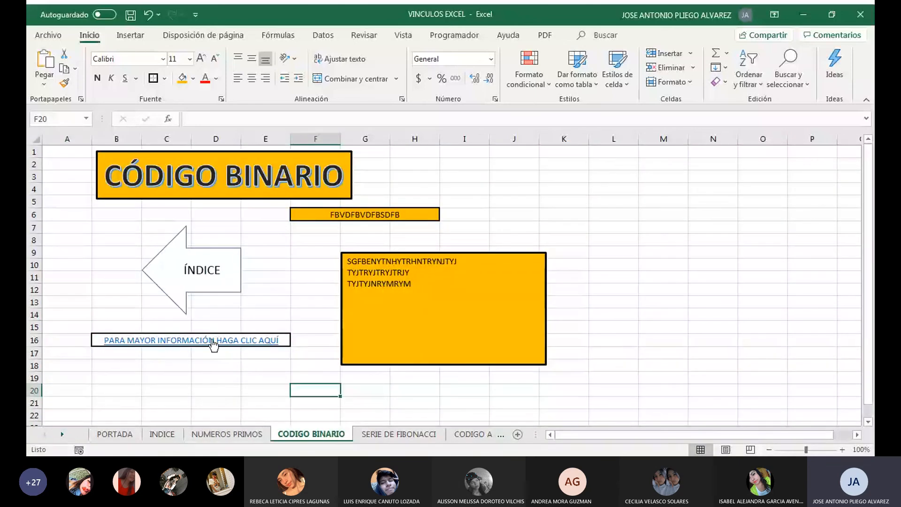
pyautogui.moveTo(214, 344)
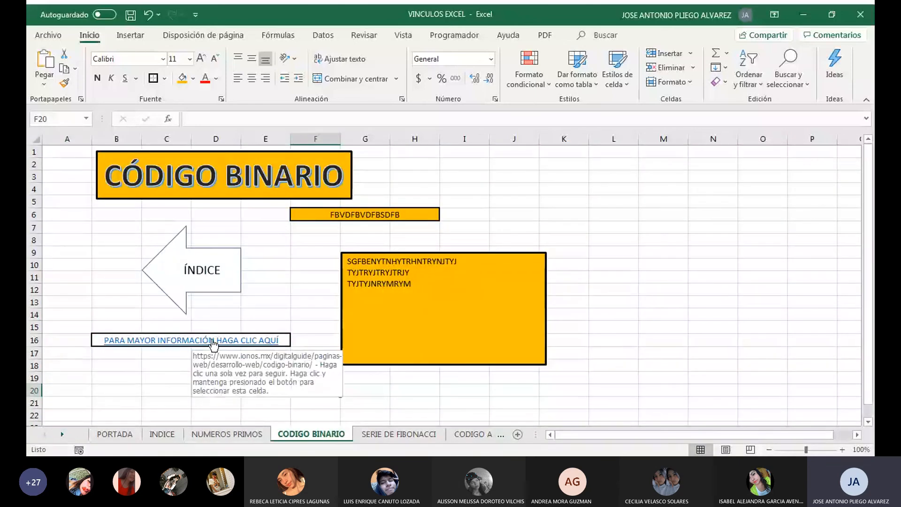
pyautogui.click(400, 436)
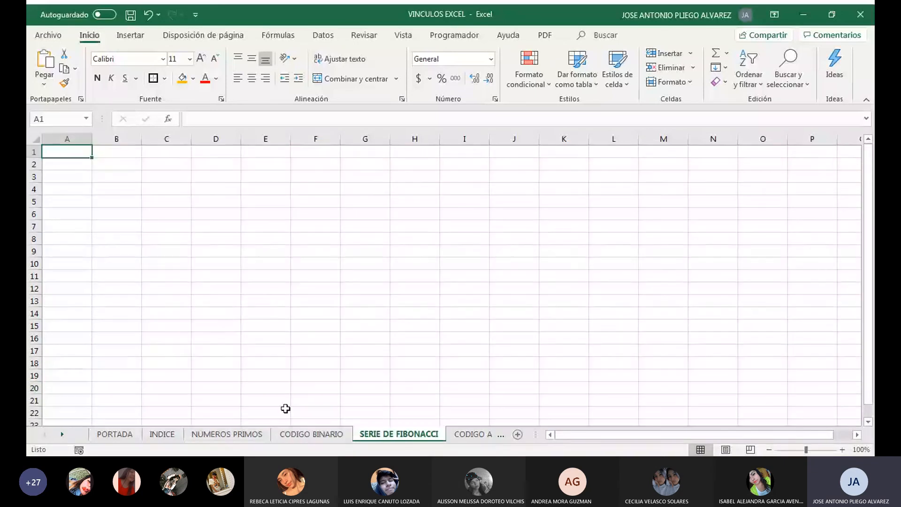
pyautogui.click(311, 434)
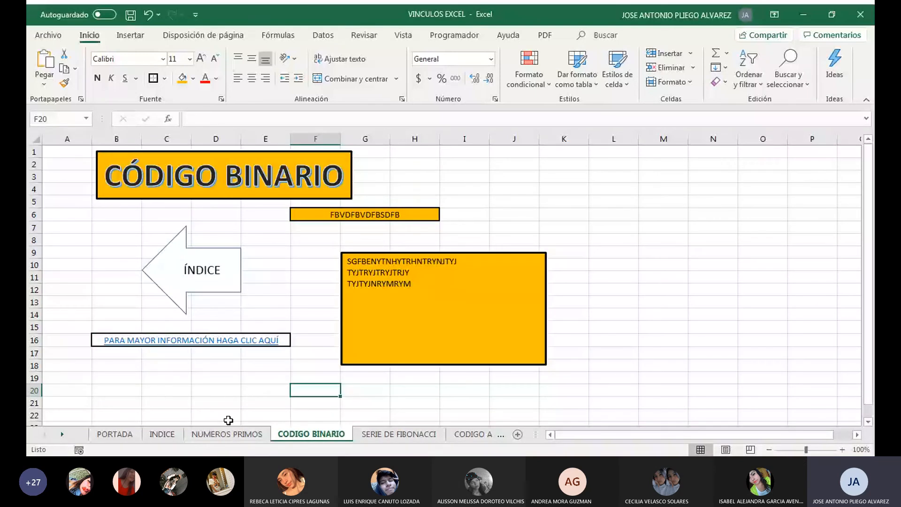
# Review the NUMEROS PRIMOS sheet from its title to the ÍNDICE arrow and information link, including a look at PORTADA.
pyautogui.click(226, 434)
pyautogui.scroll(4, 252, 262)
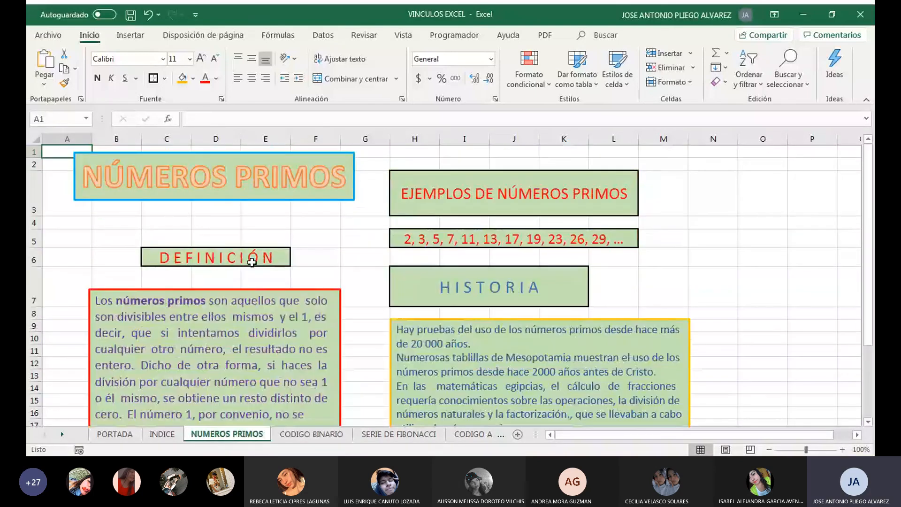
pyautogui.scroll(-4, 252, 261)
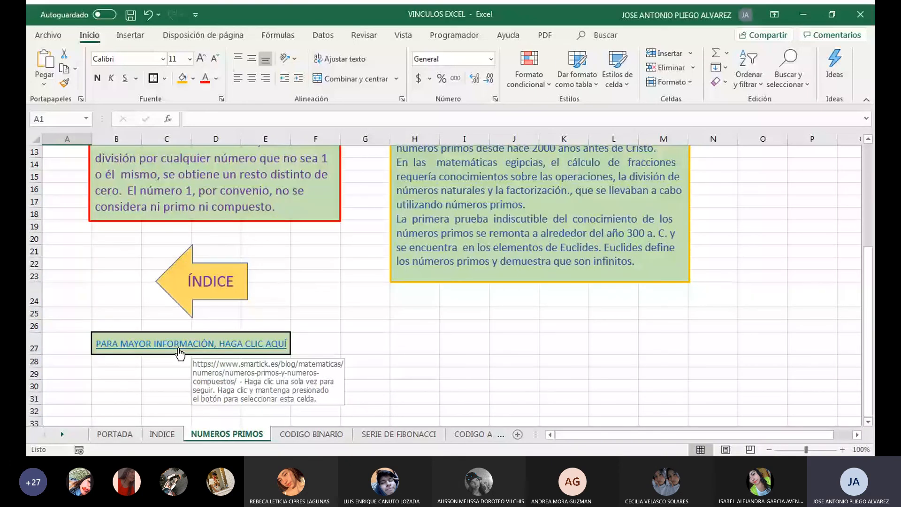
pyautogui.scroll(4, 409, 258)
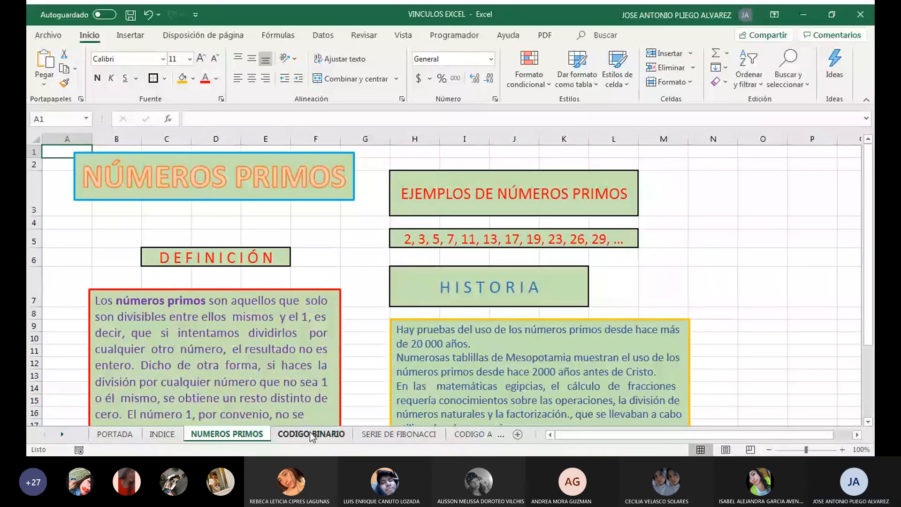
pyautogui.click(321, 240)
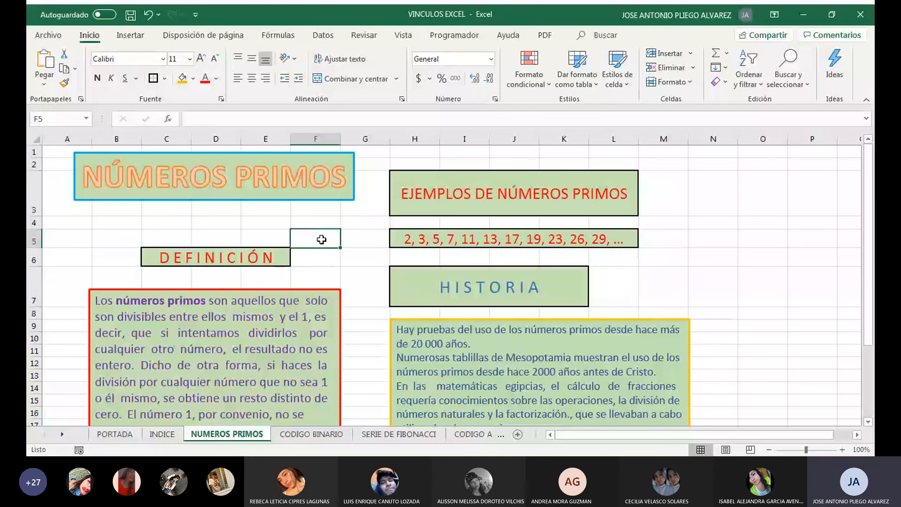
pyautogui.hotkey('ctrl', 'pageup')
pyautogui.hotkey('ctrl', 'pageup')
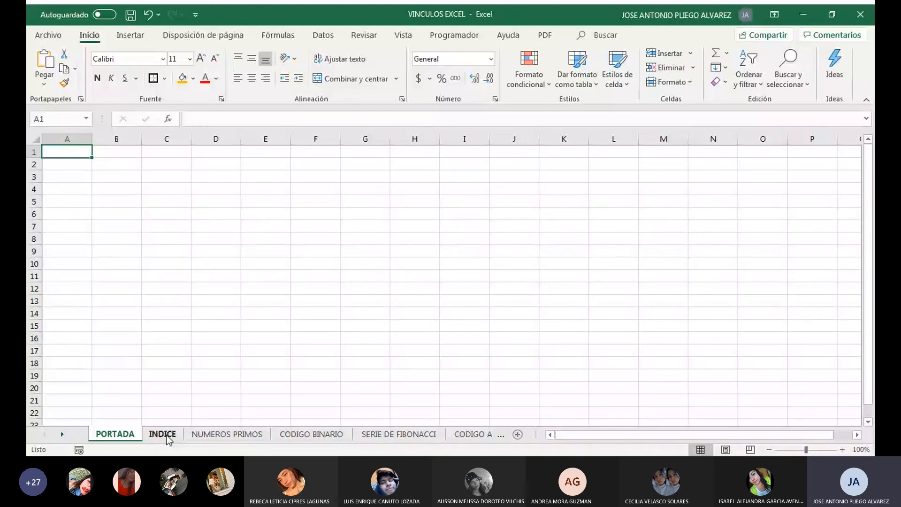
pyautogui.click(238, 433)
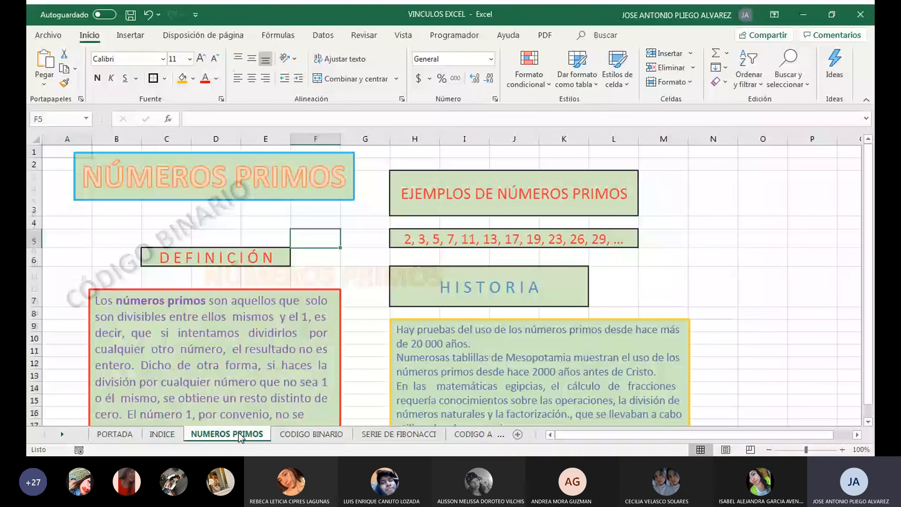
pyautogui.scroll(-3, 216, 343)
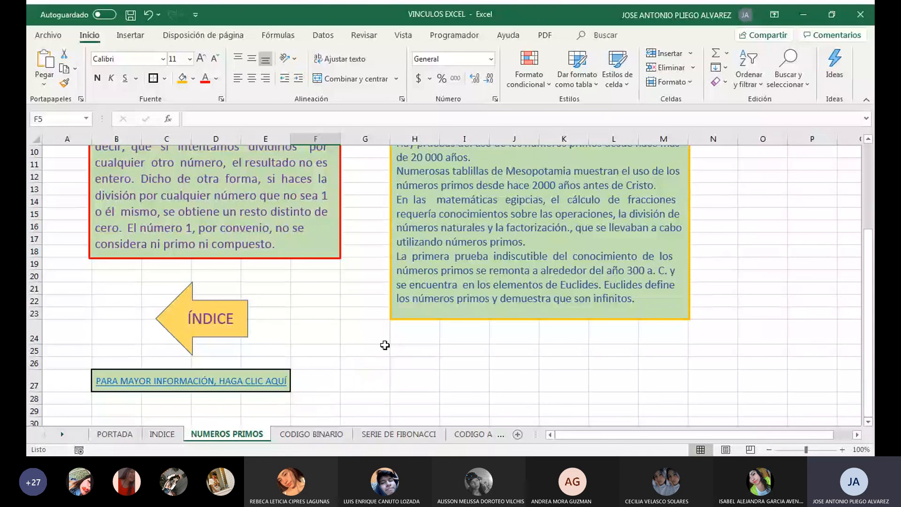
pyautogui.scroll(3, 385, 345)
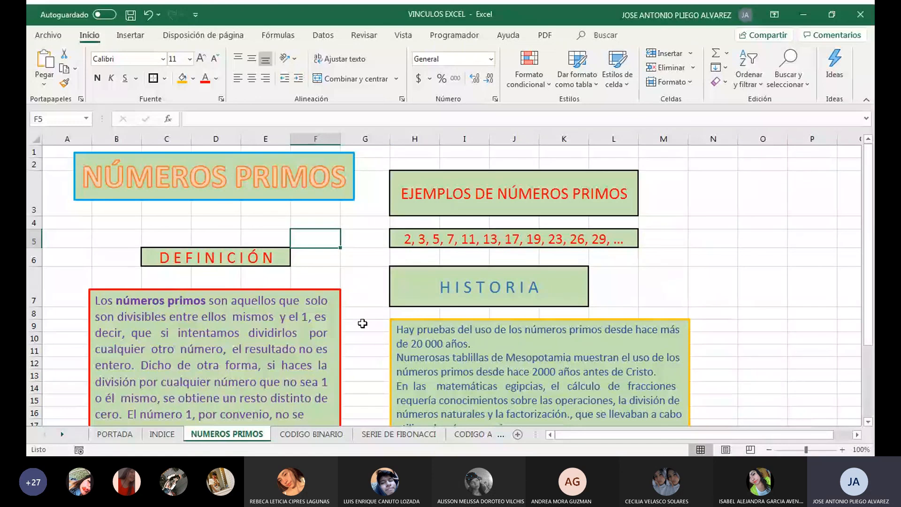
pyautogui.click(750, 198)
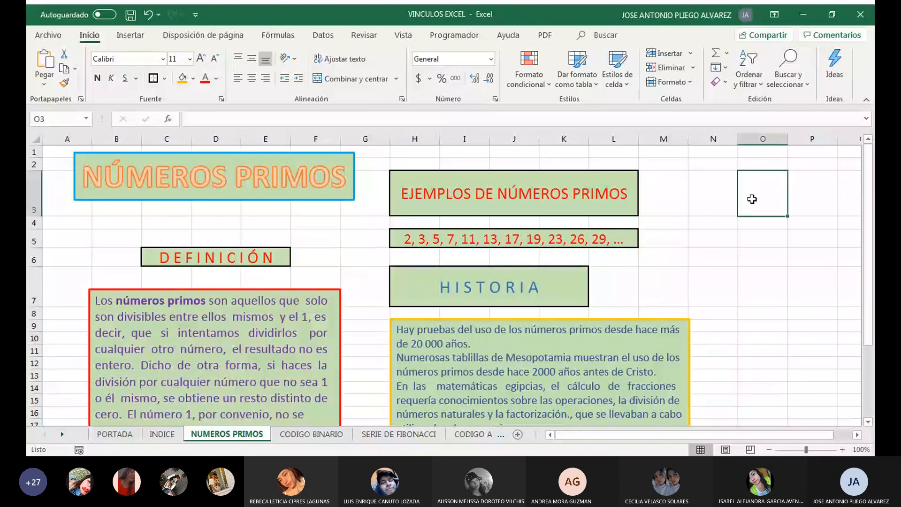